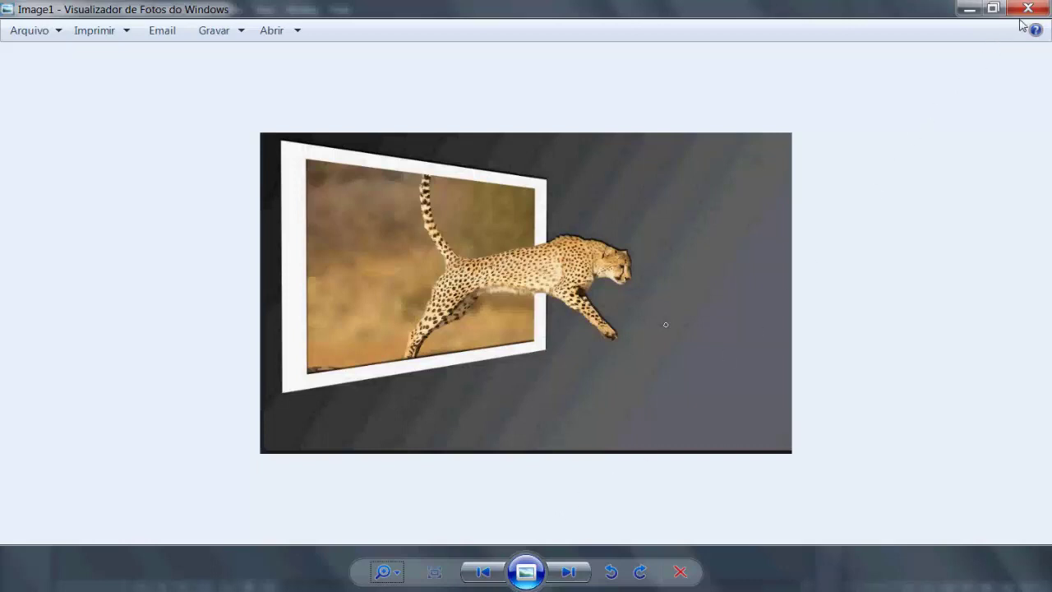
Close the finished cheetah-leaping-out-of-a-frame example in Windows Photo Viewer
{"action": "left_click", "coordinate": [1027, 10]}
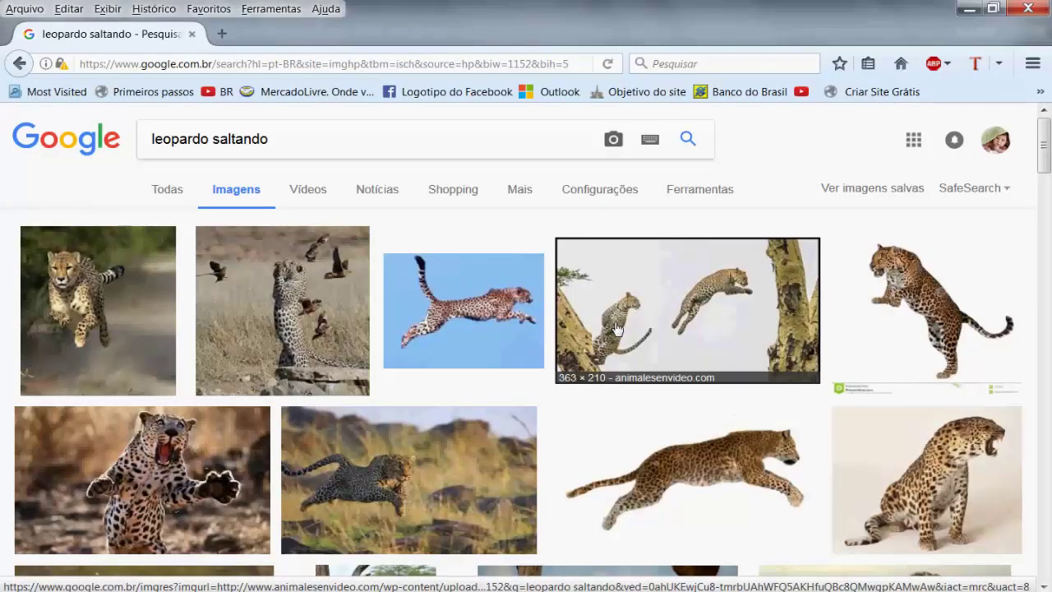
{"action": "scroll", "coordinate": [616, 328], "scroll_direction": "down", "scroll_amount": 3}
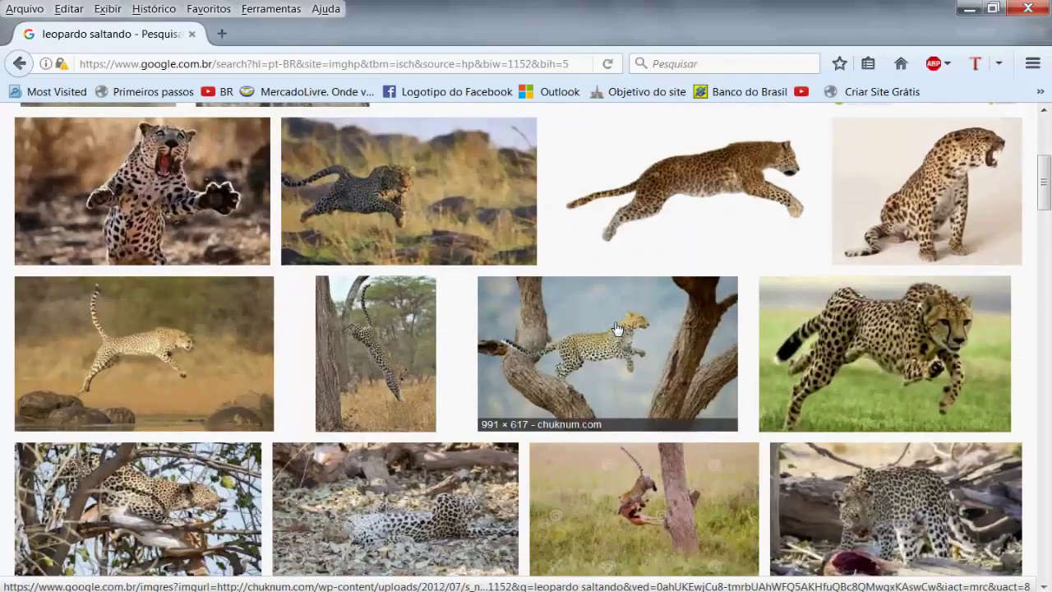
{"action": "scroll", "coordinate": [616, 329], "scroll_direction": "down", "scroll_amount": 1}
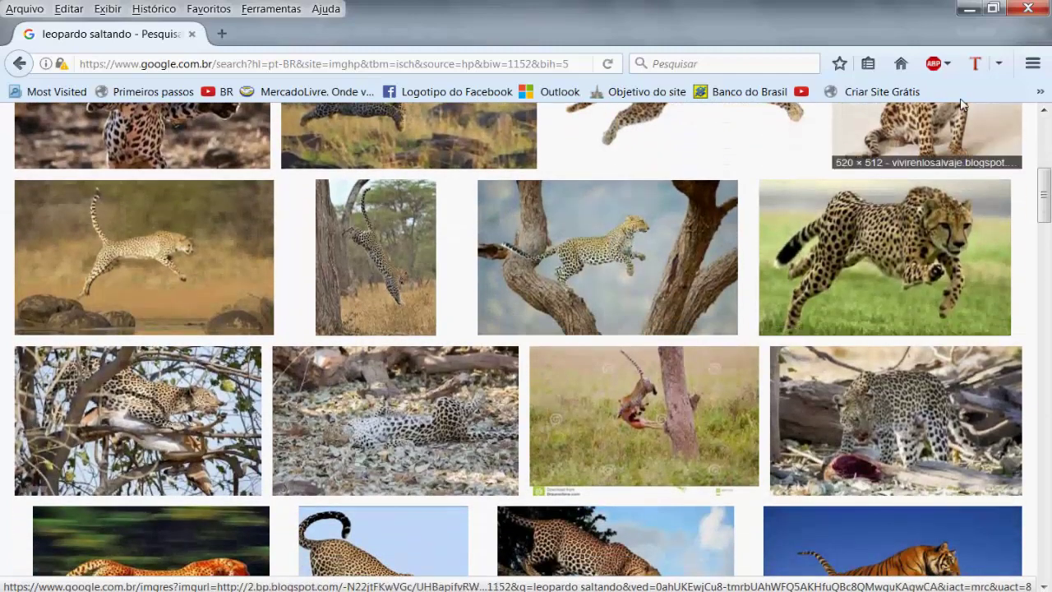
Open leopardo2.jpg from the desktop in Photoshop, leaving it without colour management
{"action": "left_click", "coordinate": [965, 12]}
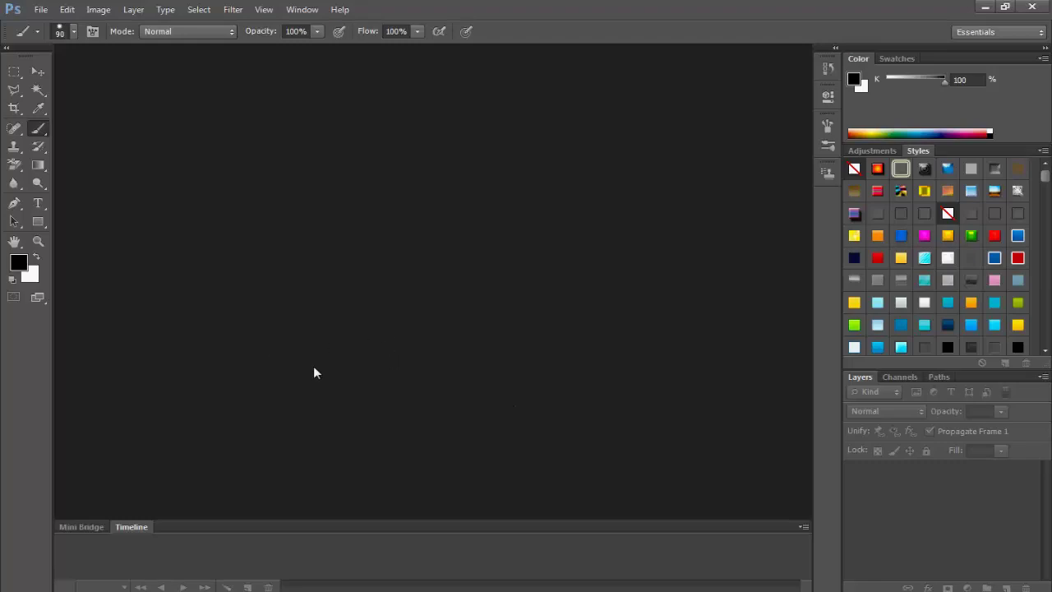
{"action": "key", "text": "super+d"}
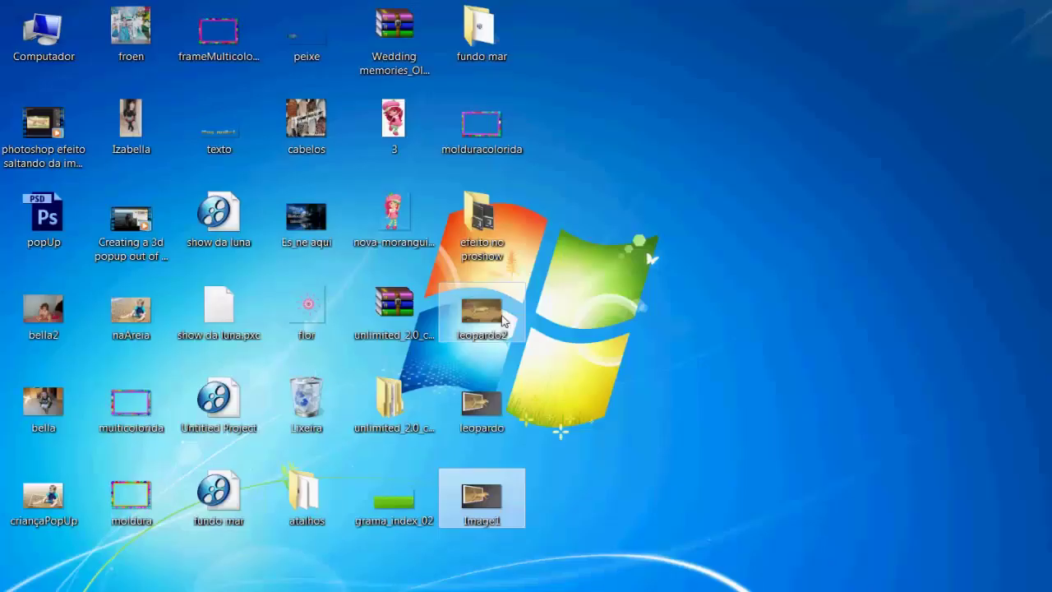
{"action": "mouse_move", "coordinate": [504, 320]}
{"action": "left_mouse_down"}
{"action": "mouse_move", "coordinate": [687, 450]}
{"action": "mouse_move", "coordinate": [722, 590]}
{"action": "left_mouse_up"}
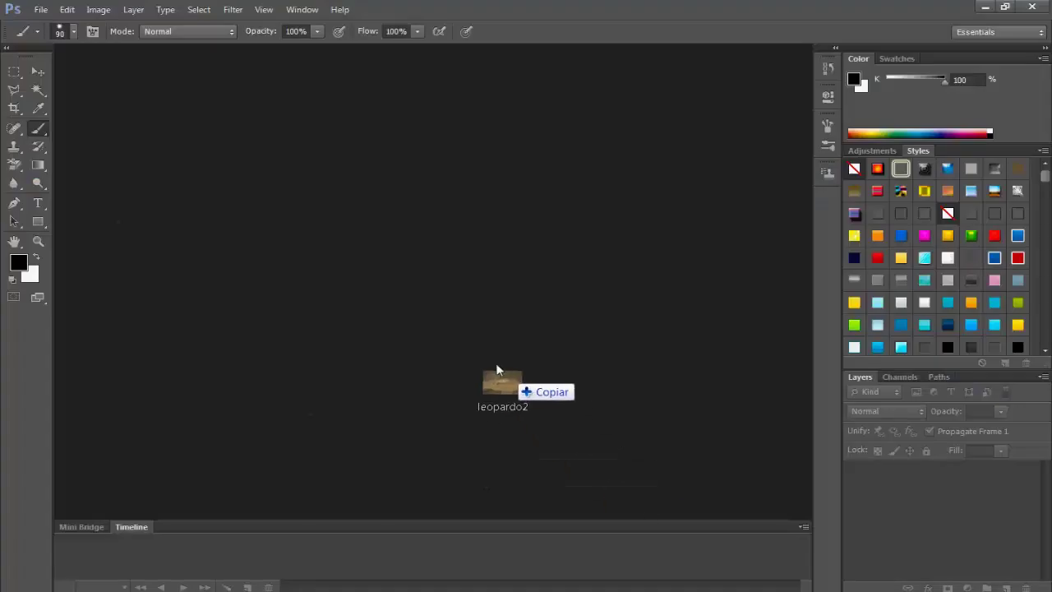
{"action": "left_click_drag", "start_coordinate": [559, 430], "coordinate": [484, 374]}
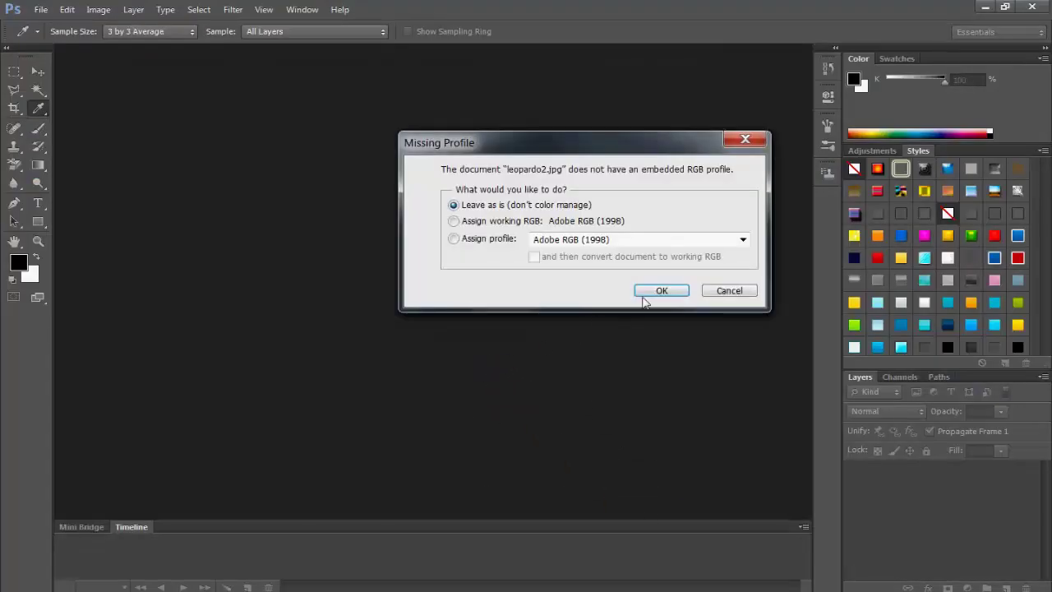
{"action": "left_click", "coordinate": [644, 295]}
{"action": "key", "text": "b"}
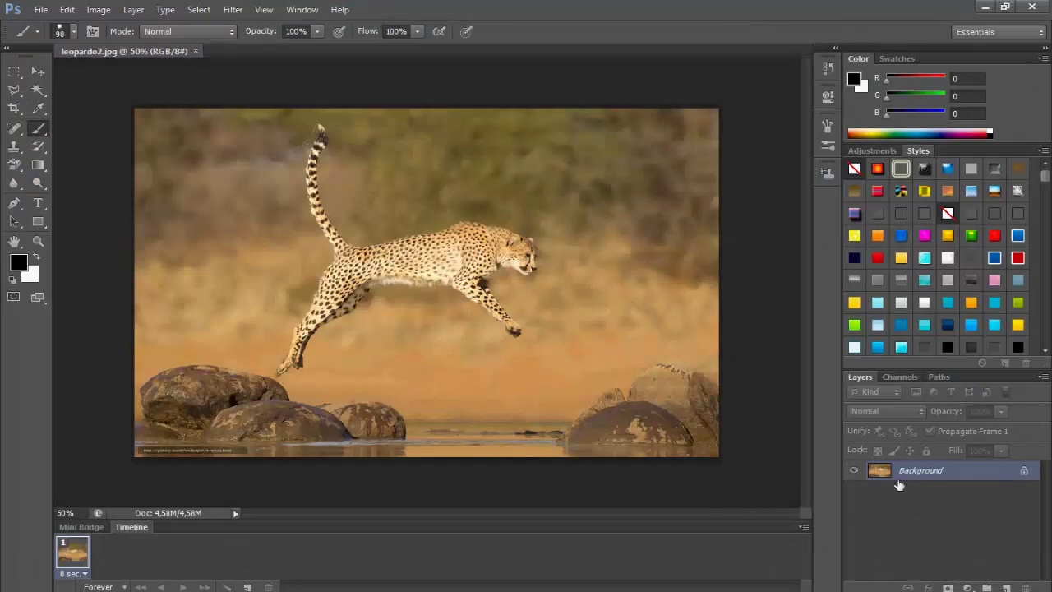
Duplicate the photo into Layer 1 with a white mask and add an empty Layer 2
{"action": "key", "text": "ctrl+j"}
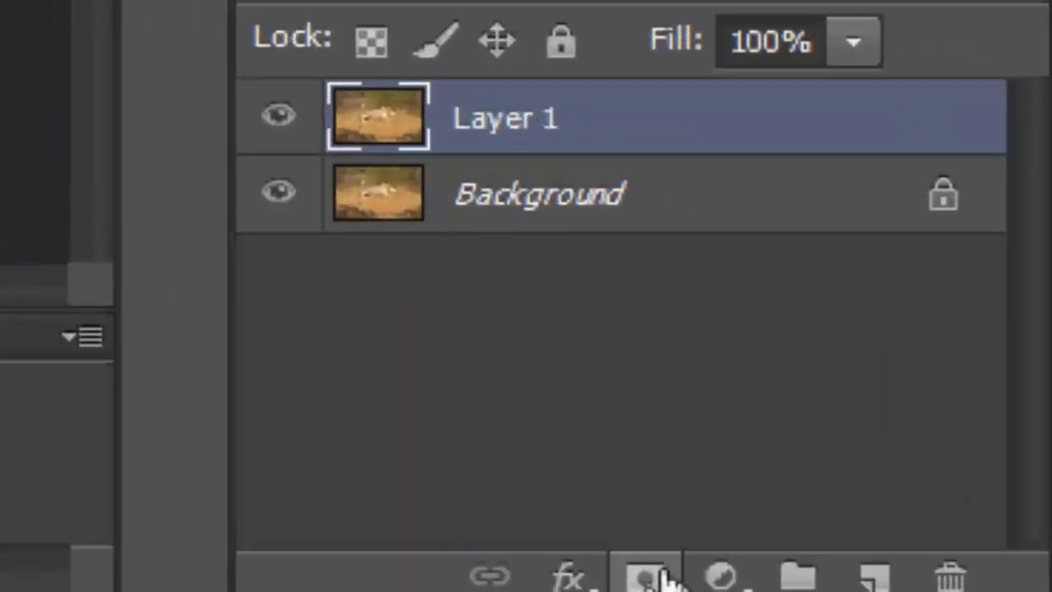
{"action": "left_click", "coordinate": [649, 576]}
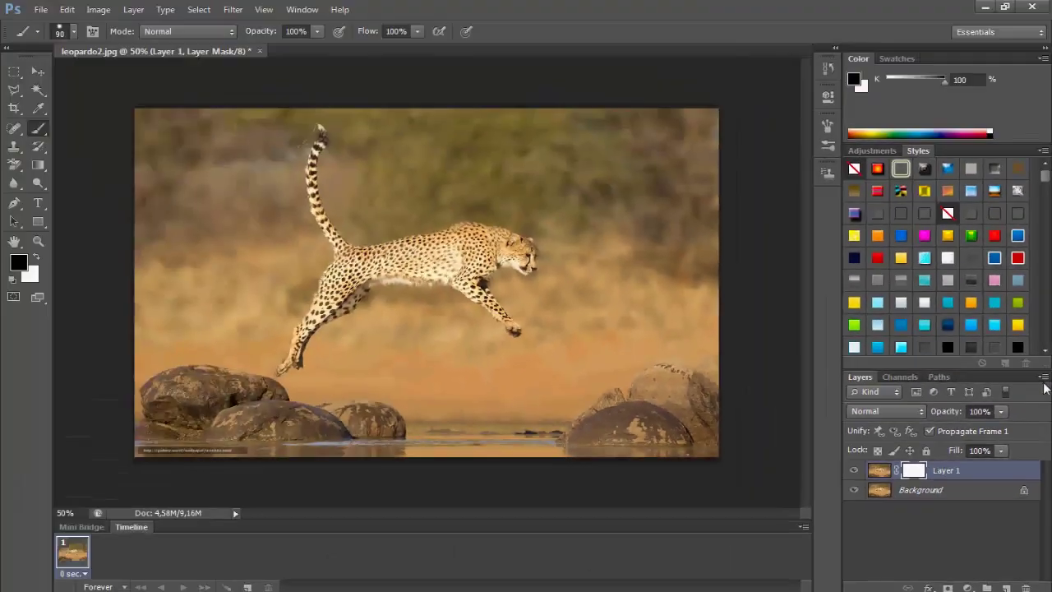
{"action": "left_click", "coordinate": [1044, 382]}
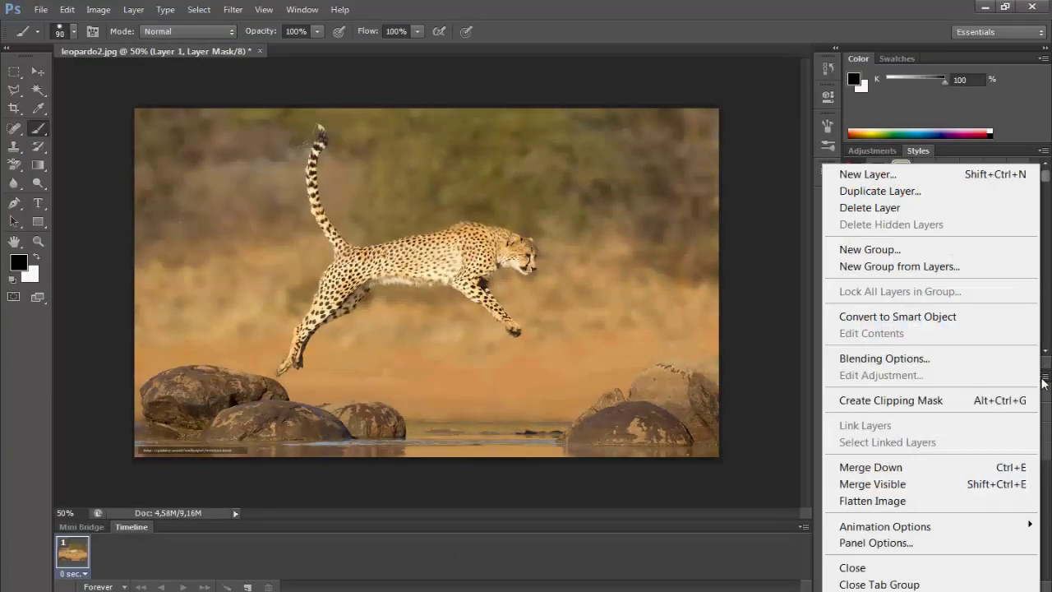
{"action": "left_click", "coordinate": [876, 180]}
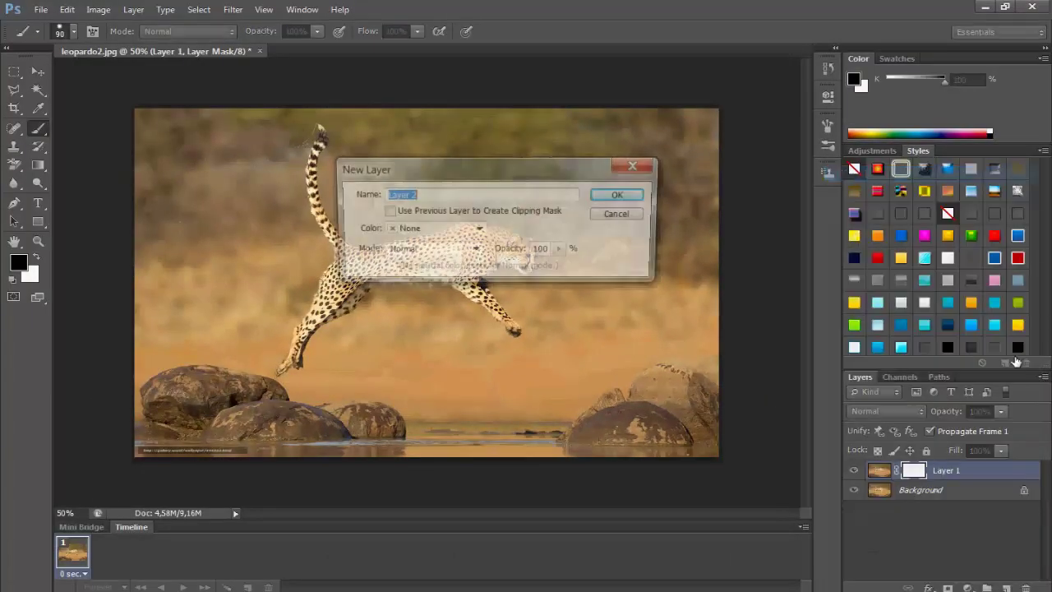
{"action": "left_click", "coordinate": [635, 197]}
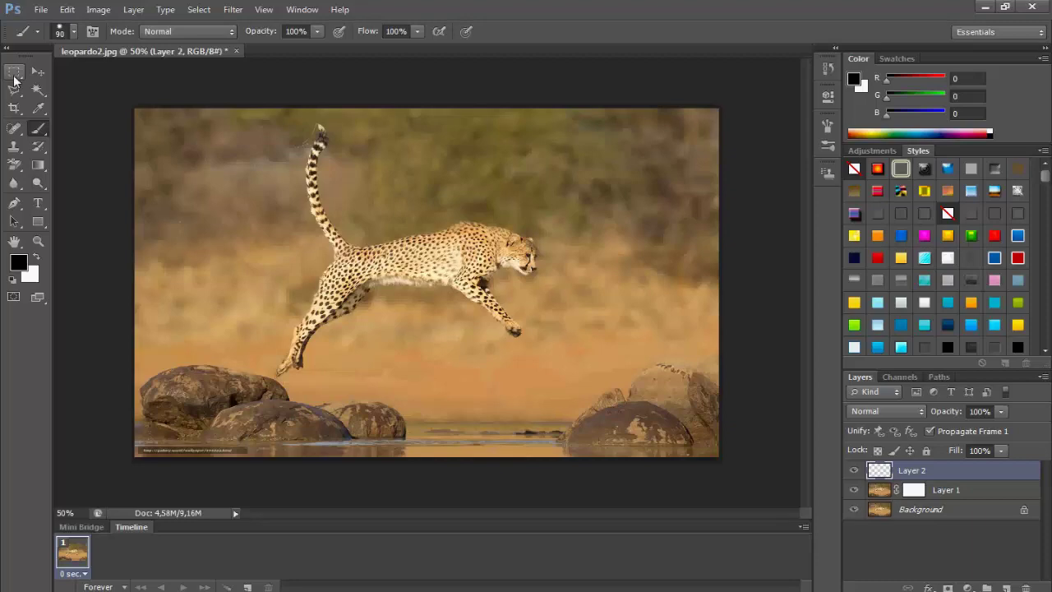
Draw a tall rectangular selection over the cheetah's tail and hind legs
{"action": "left_click", "coordinate": [14, 74]}
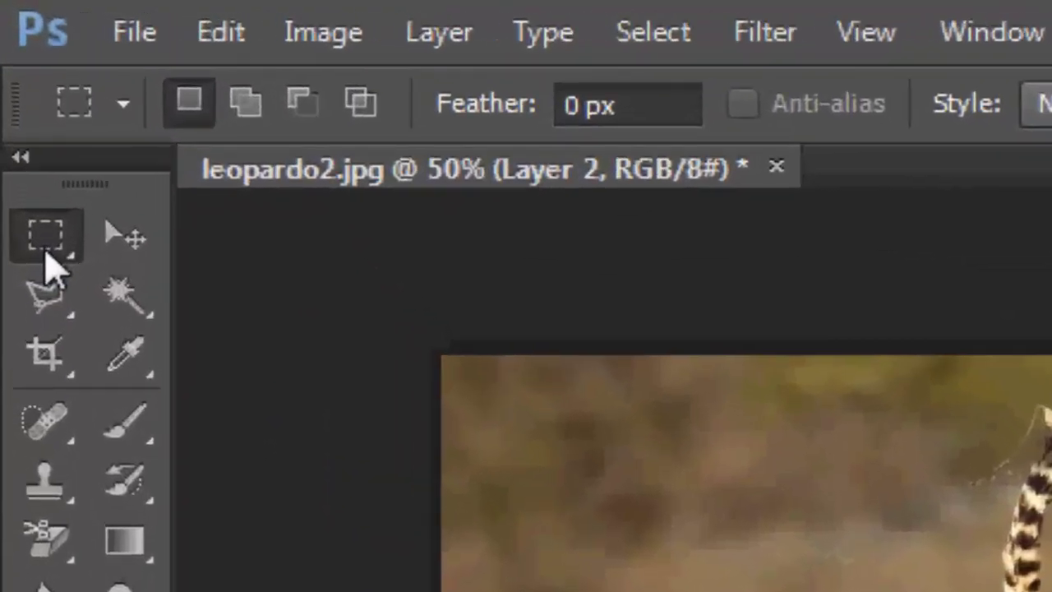
{"action": "right_click", "coordinate": [45, 246]}
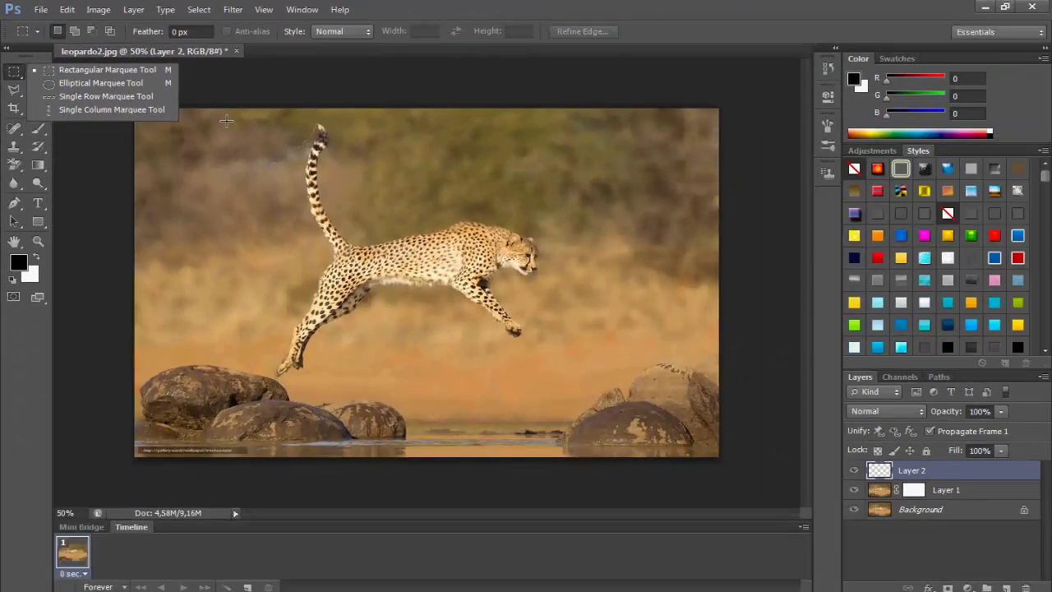
{"action": "mouse_move", "coordinate": [220, 116]}
{"action": "left_mouse_down"}
{"action": "mouse_move", "coordinate": [421, 393]}
{"action": "mouse_move", "coordinate": [436, 388]}
{"action": "left_mouse_up"}
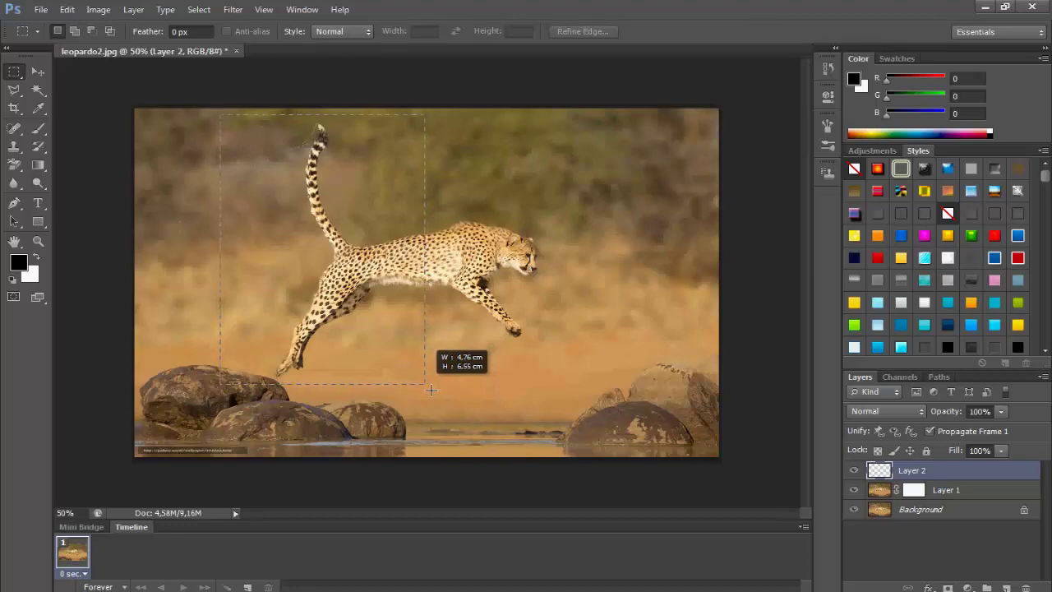
{"action": "left_click_drag", "start_coordinate": [436, 388], "coordinate": [439, 392]}
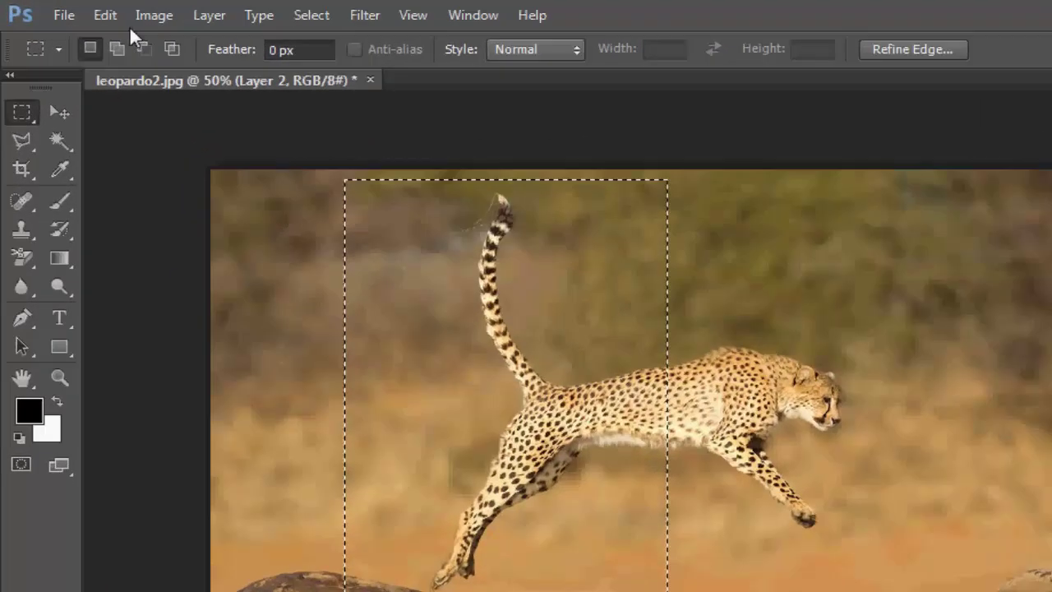
Fill the rectangular selection with solid white on Layer 2
{"action": "left_click", "coordinate": [68, 9]}
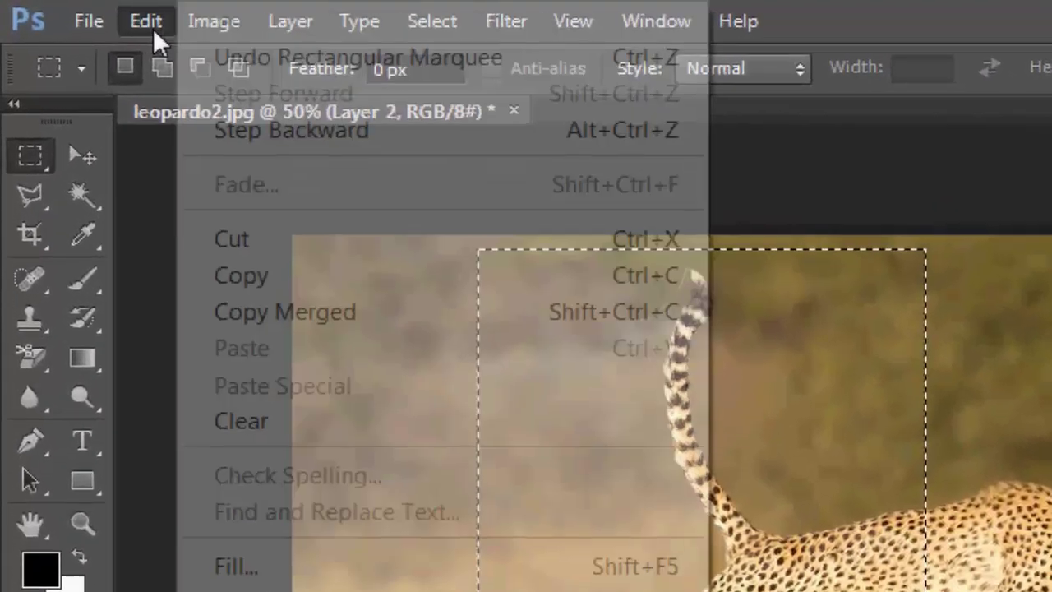
{"action": "left_click", "coordinate": [287, 576]}
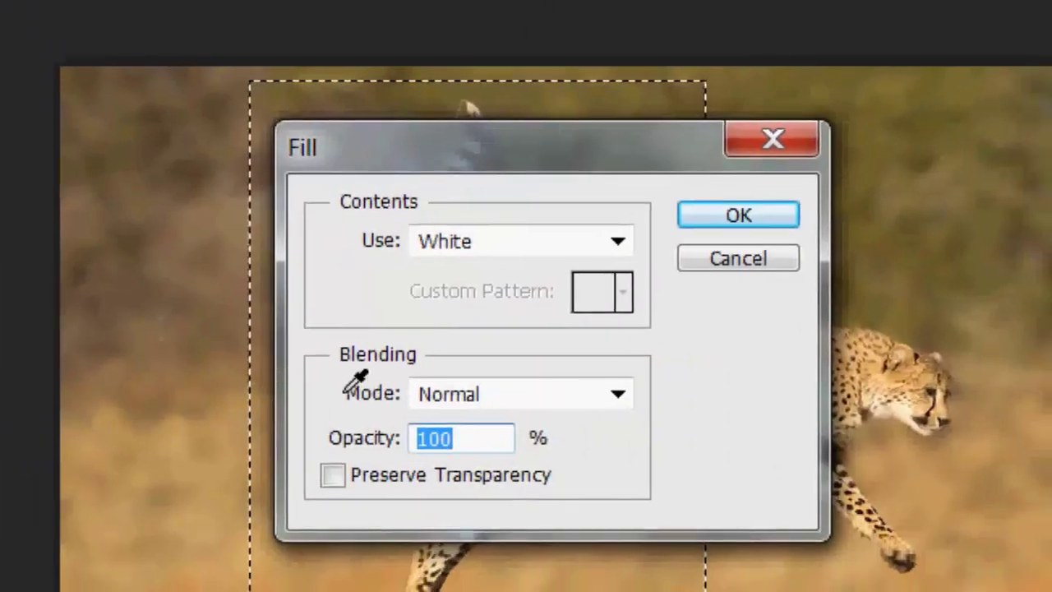
{"action": "left_click", "coordinate": [616, 240]}
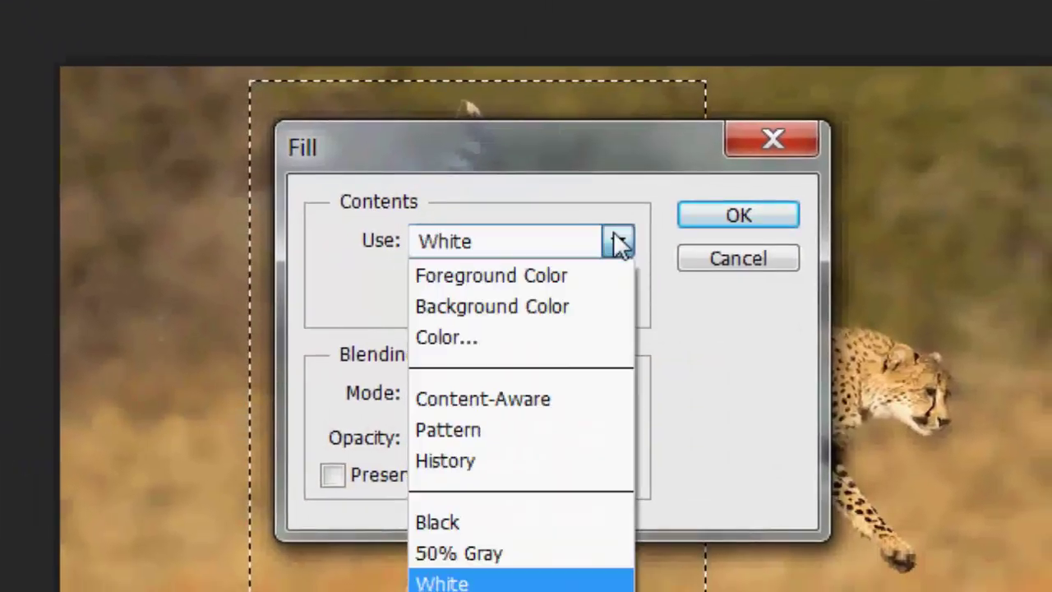
{"action": "left_click", "coordinate": [479, 582]}
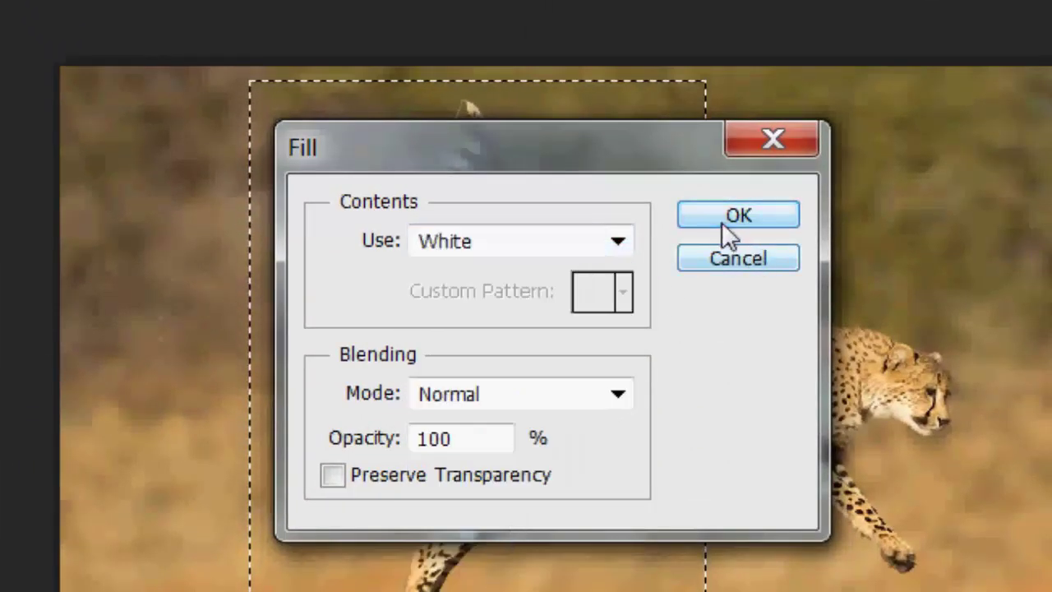
{"action": "left_click", "coordinate": [723, 221]}
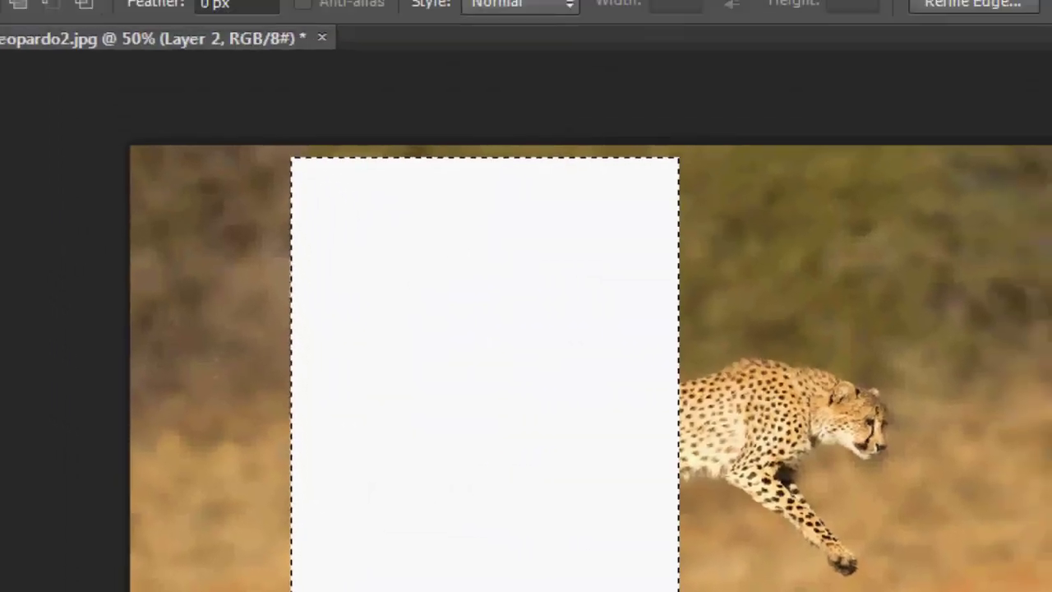
Contract the selection by 45 pixels and delete its inside, leaving a thin white frame, then deselect
{"action": "left_click", "coordinate": [193, 58]}
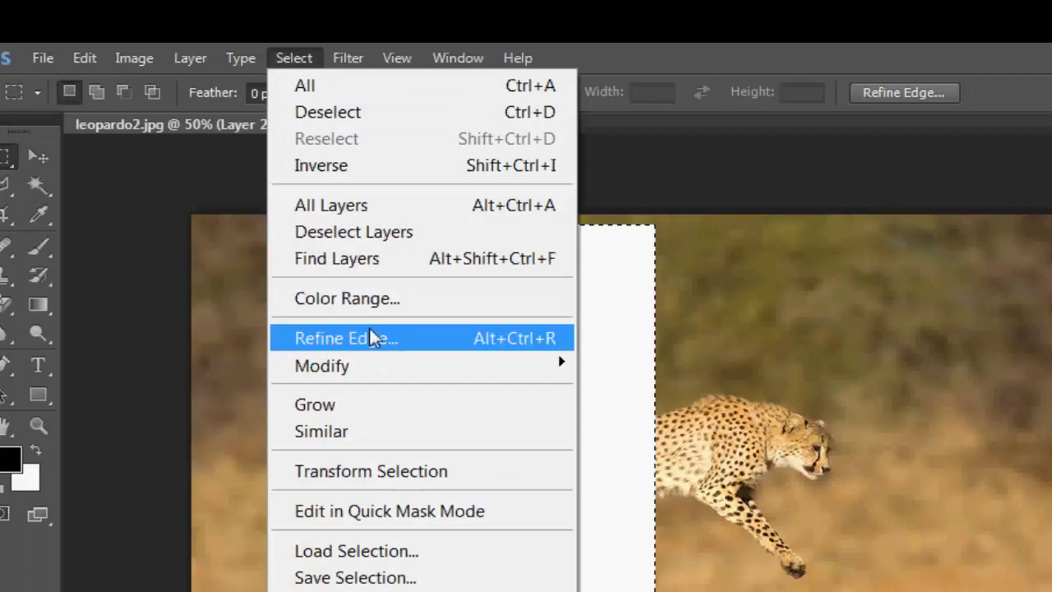
{"action": "mouse_move", "coordinate": [322, 366]}
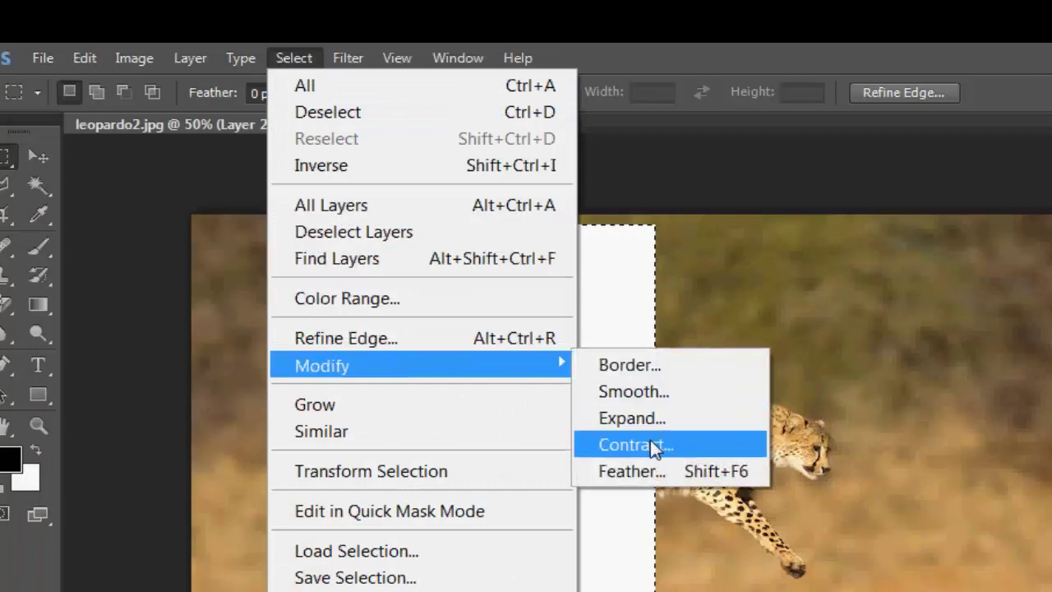
{"action": "left_click", "coordinate": [650, 443]}
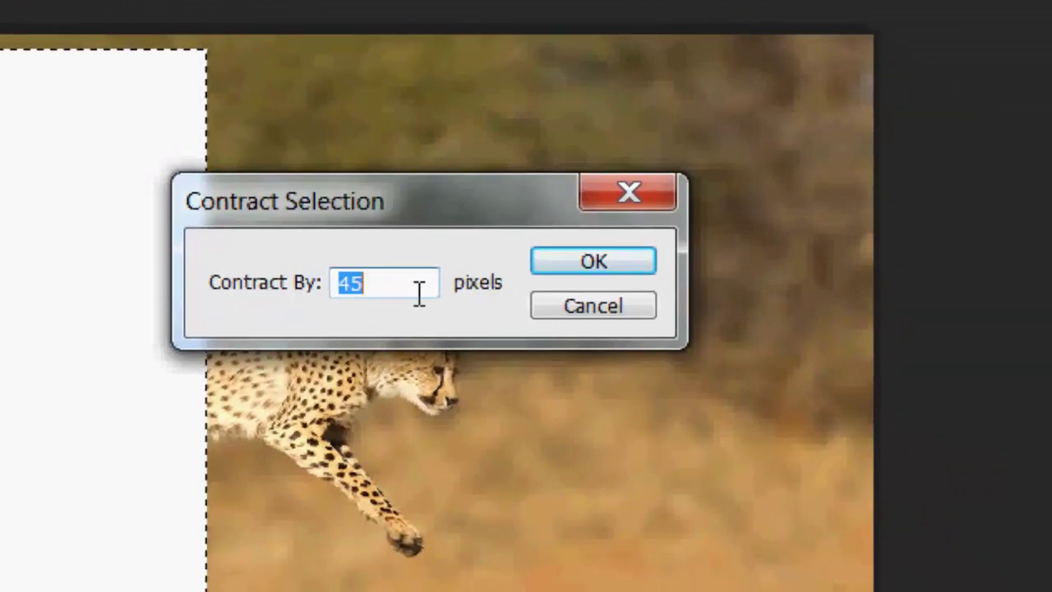
{"action": "left_click", "coordinate": [419, 294]}
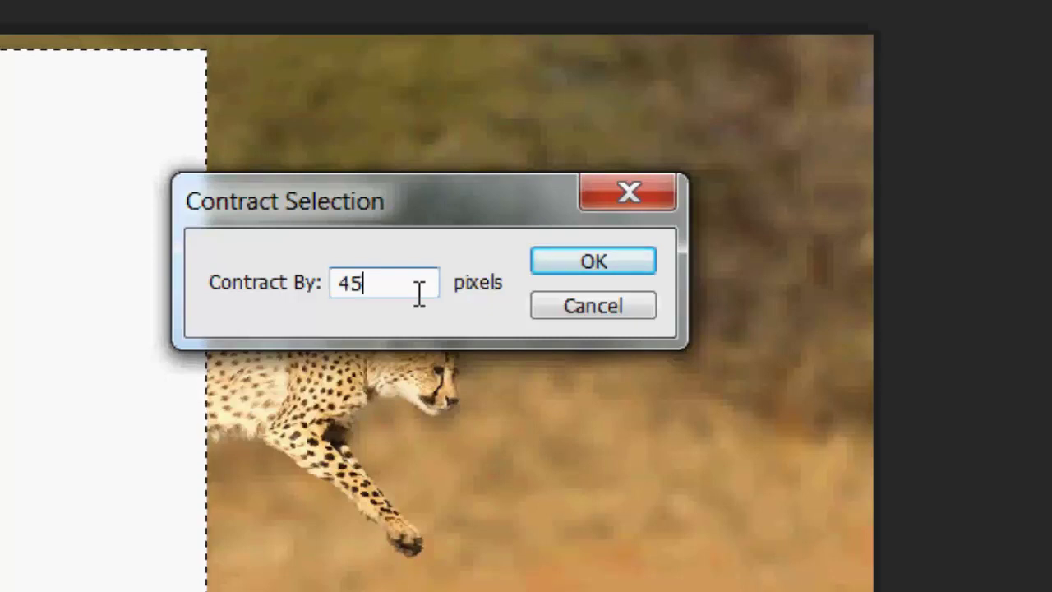
{"action": "left_click", "coordinate": [557, 259]}
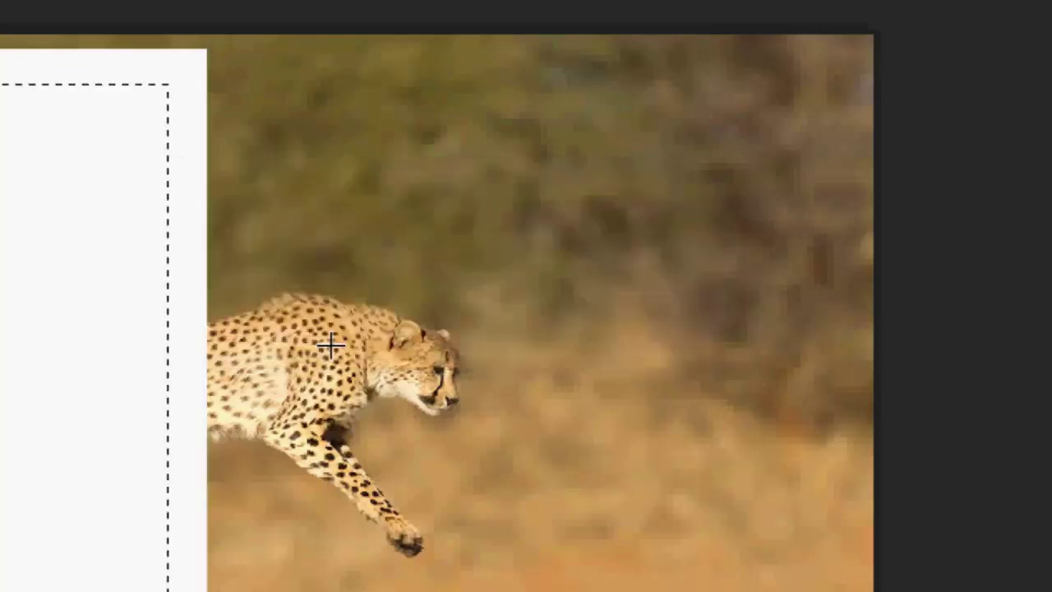
{"action": "key", "text": "Delete"}
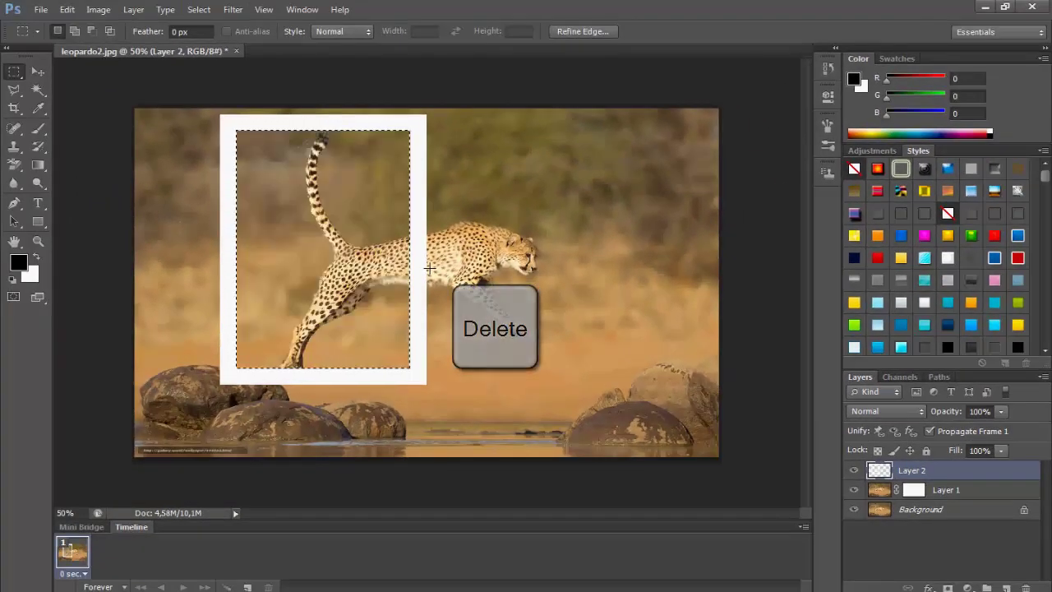
{"action": "key", "text": "ctrl+d"}
{"action": "key", "text": "ctrl+d"}
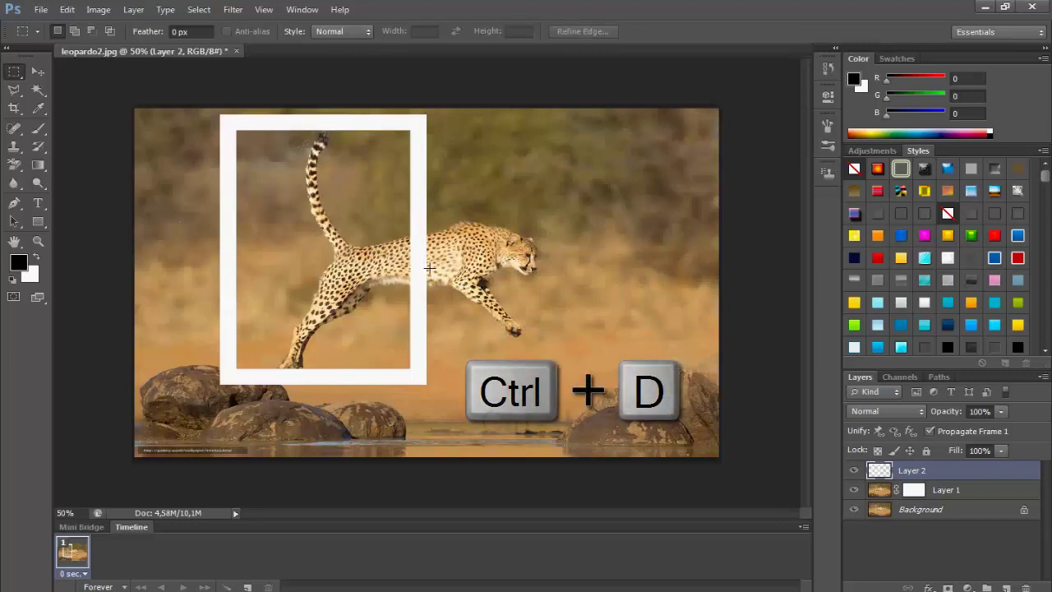
{"action": "key", "text": "ctrl+t"}
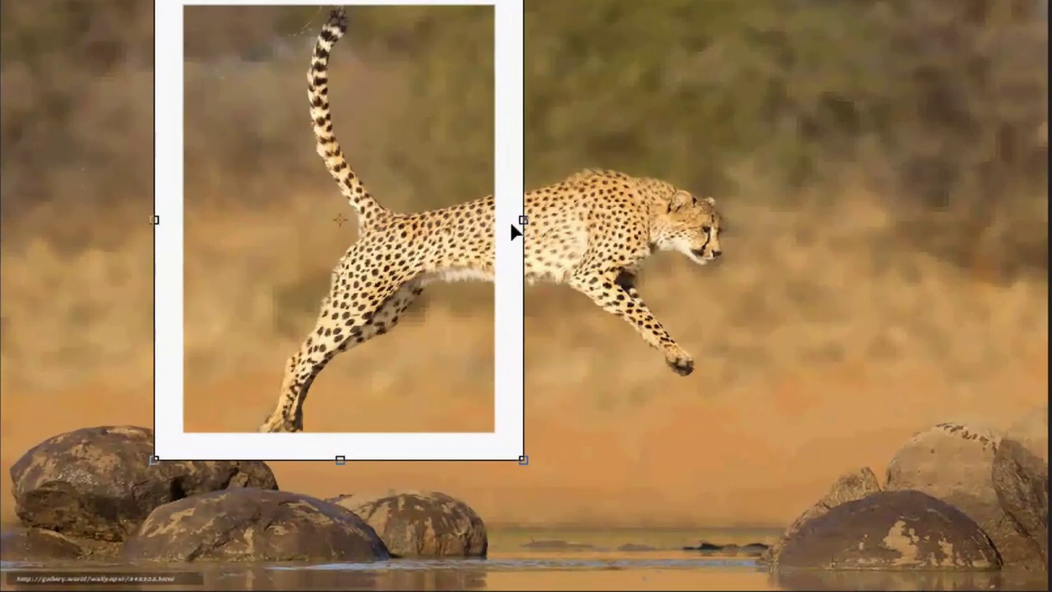
Switch the transform to Perspective and drag the frame's corners to start tilting it
{"action": "right_click", "coordinate": [519, 226]}
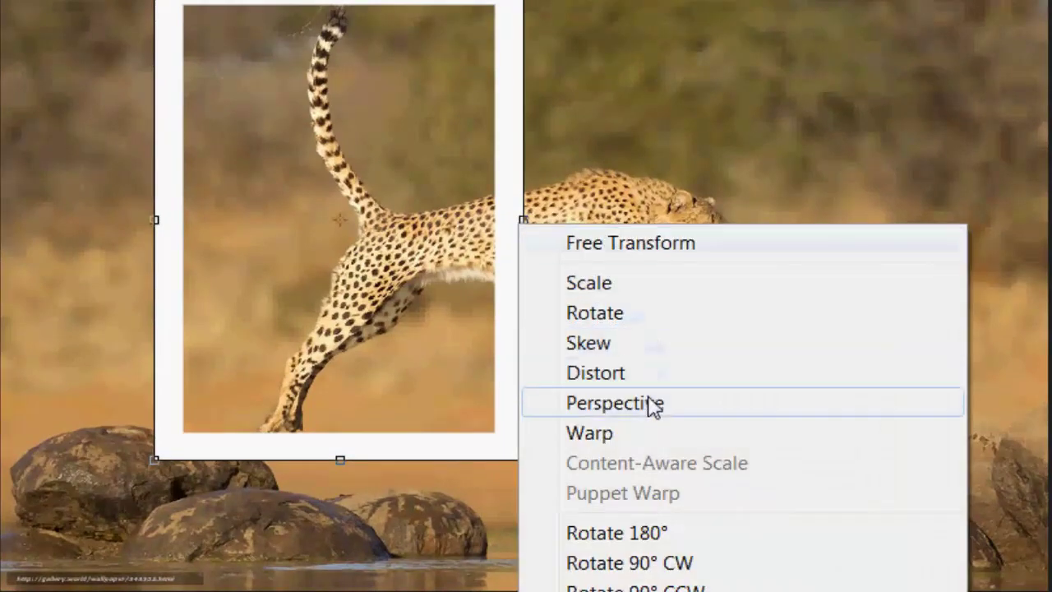
{"action": "left_click", "coordinate": [640, 408]}
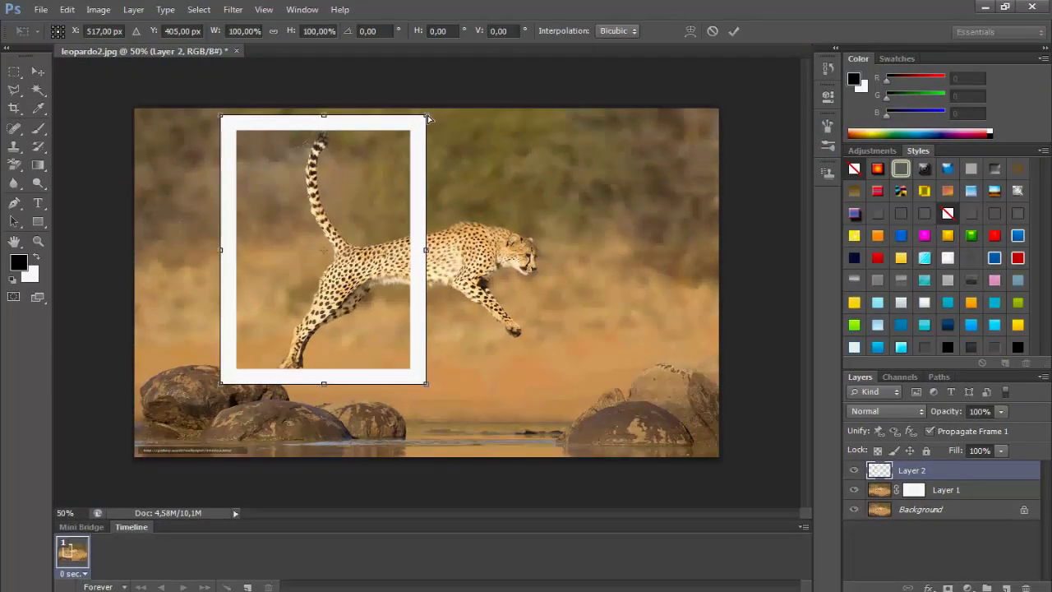
{"action": "left_click_drag", "start_coordinate": [427, 118], "coordinate": [454, 171]}
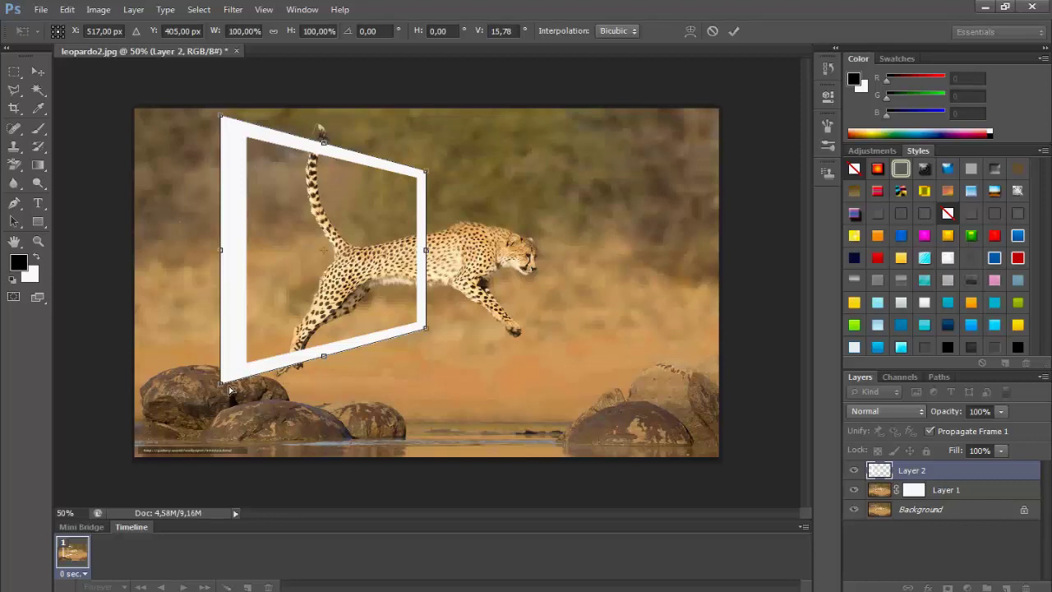
{"action": "left_click_drag", "start_coordinate": [222, 384], "coordinate": [223, 393]}
{"action": "left_click_drag", "start_coordinate": [225, 113], "coordinate": [216, 123]}
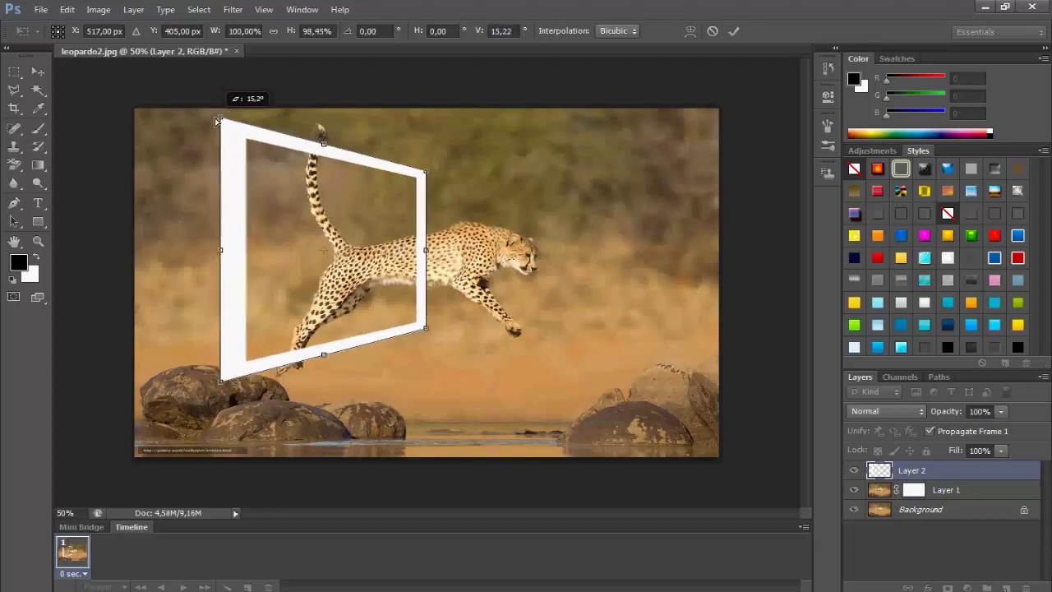
{"action": "left_click_drag", "start_coordinate": [217, 123], "coordinate": [226, 119]}
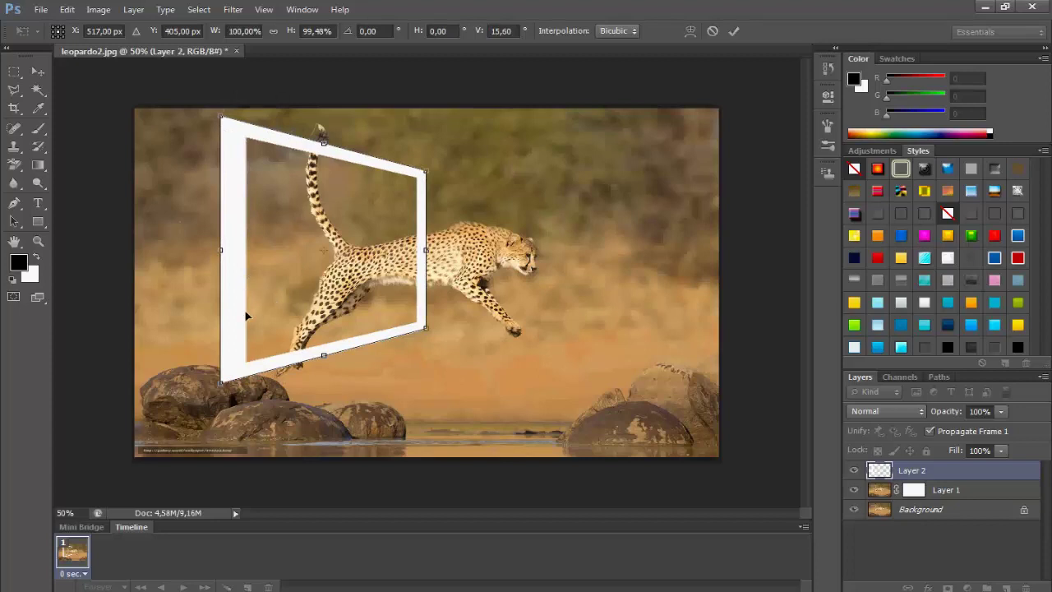
{"action": "left_click_drag", "start_coordinate": [238, 363], "coordinate": [239, 367]}
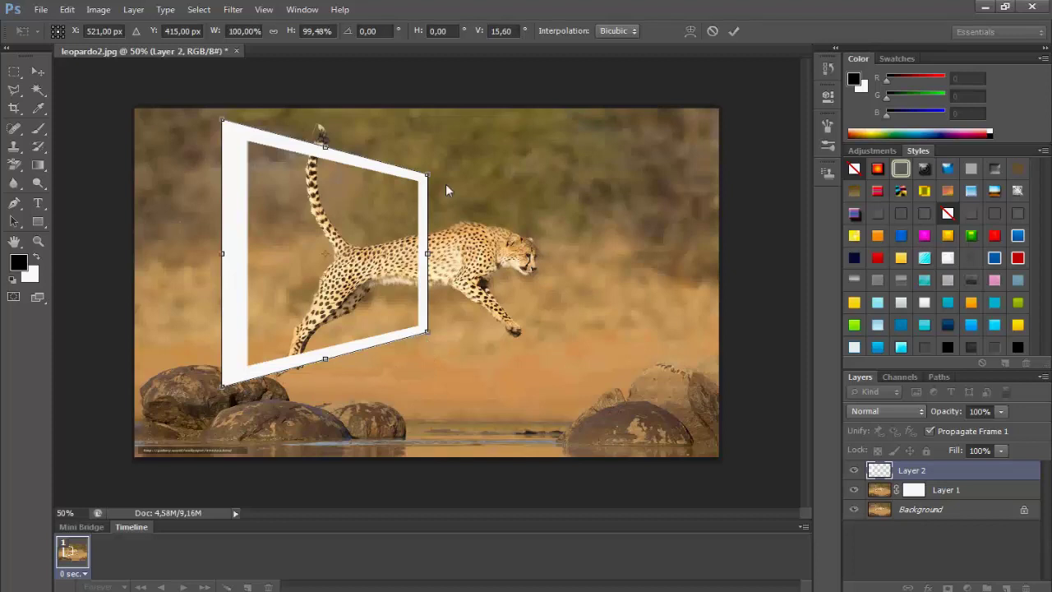
Refine the corners so the left edge stands taller than the right, and apply the transform
{"action": "left_click_drag", "start_coordinate": [429, 178], "coordinate": [433, 170]}
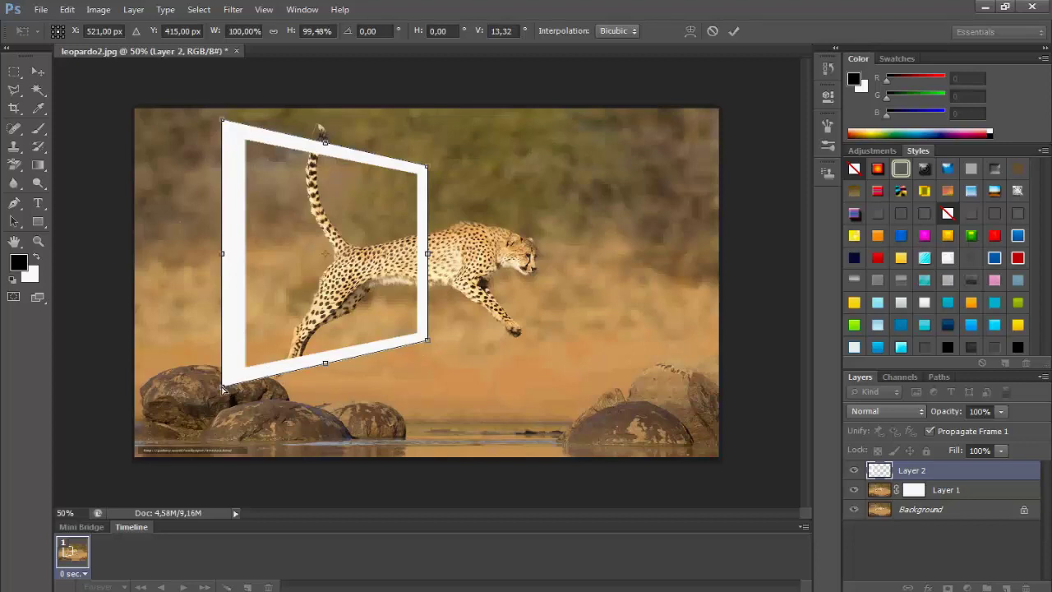
{"action": "left_click_drag", "start_coordinate": [221, 386], "coordinate": [222, 382]}
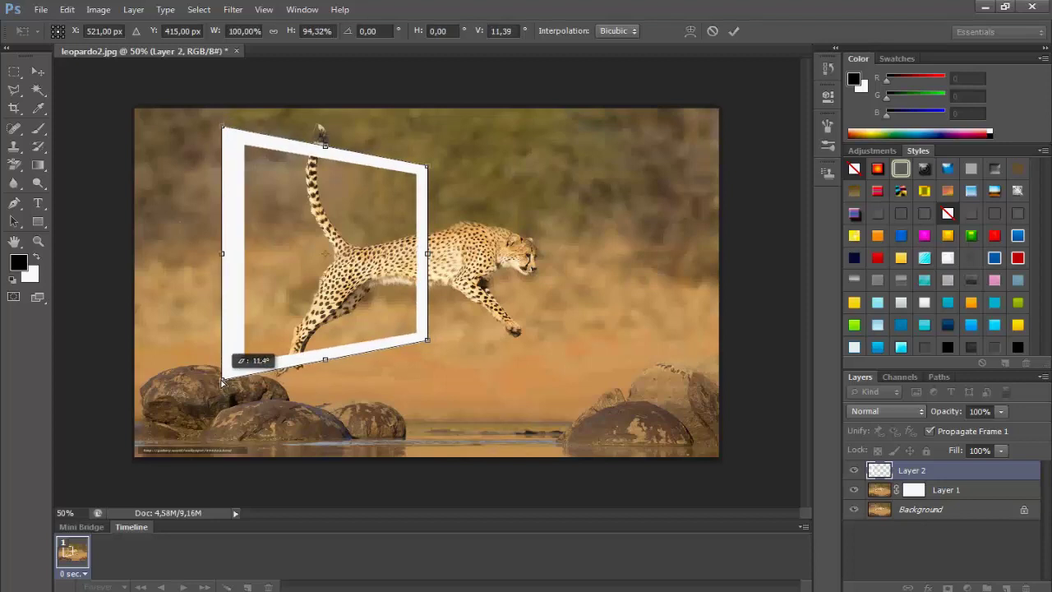
{"action": "left_click_drag", "start_coordinate": [223, 382], "coordinate": [223, 381]}
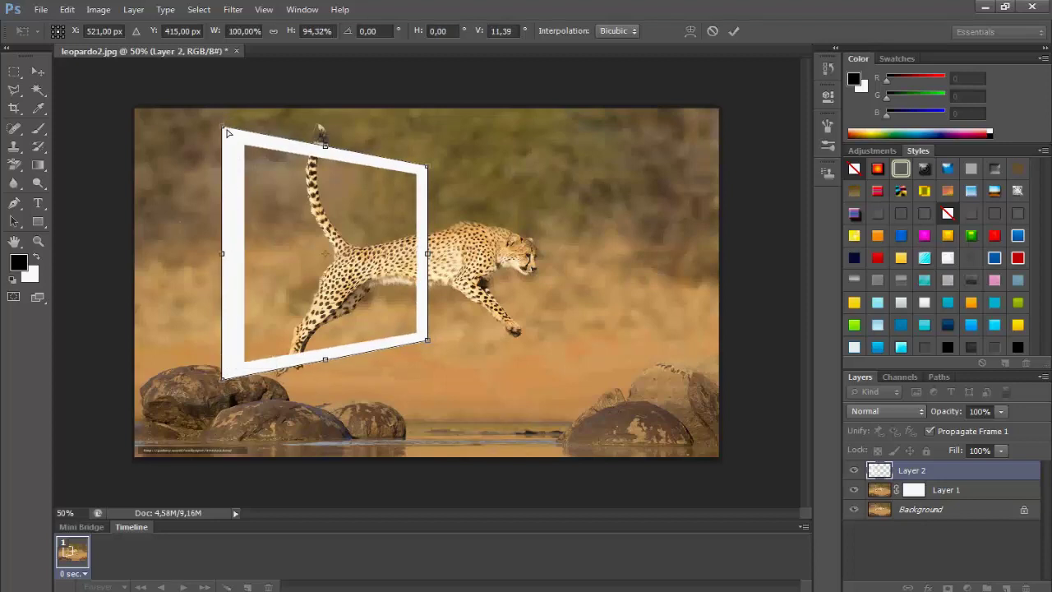
{"action": "left_click_drag", "start_coordinate": [225, 130], "coordinate": [216, 126]}
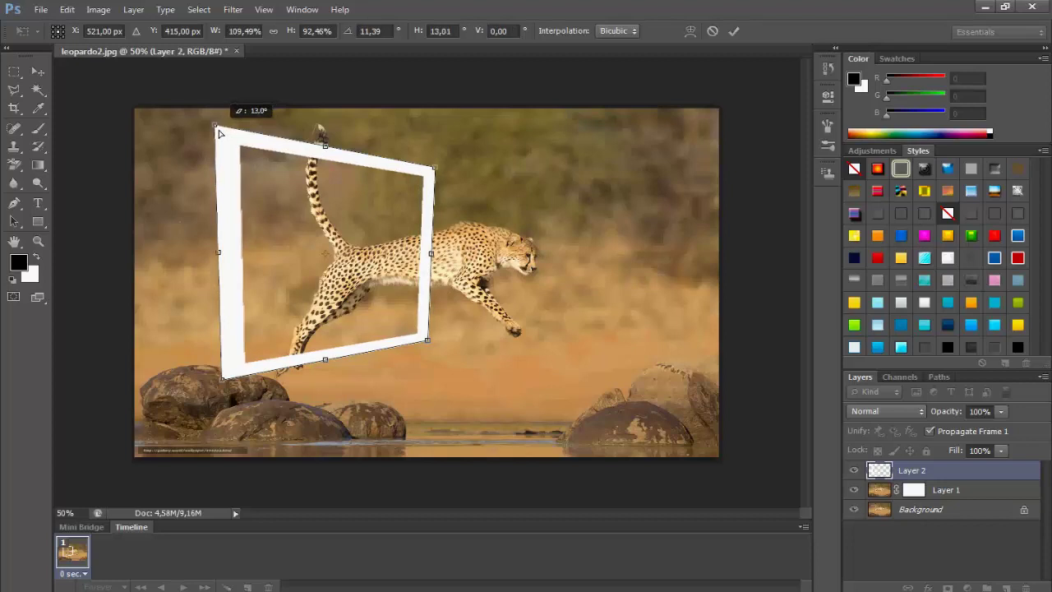
{"action": "left_click_drag", "start_coordinate": [226, 384], "coordinate": [212, 379]}
{"action": "left_click_drag", "start_coordinate": [434, 172], "coordinate": [434, 188]}
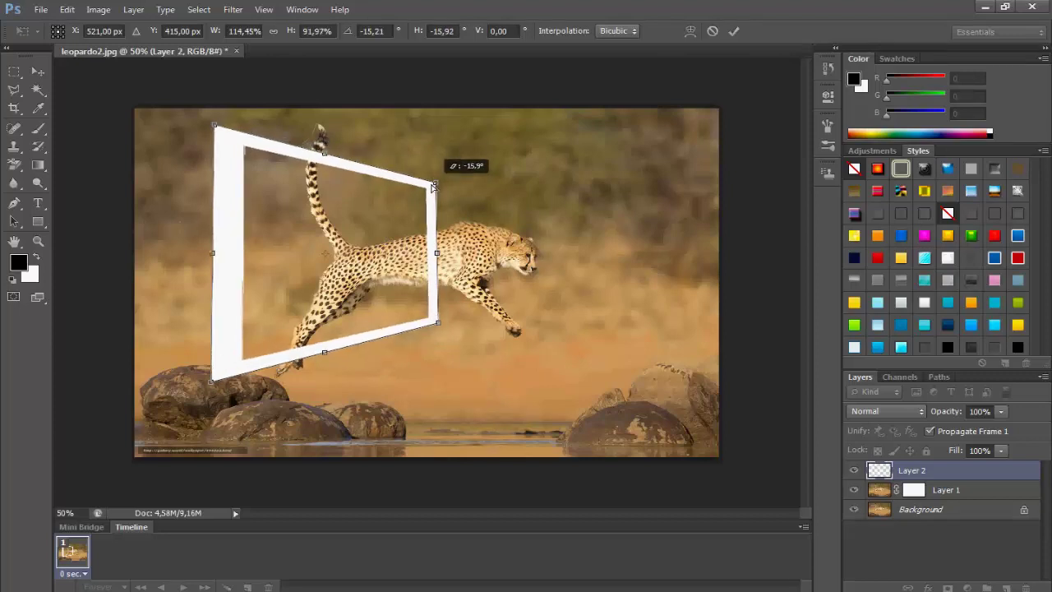
{"action": "left_click_drag", "start_coordinate": [433, 187], "coordinate": [431, 188]}
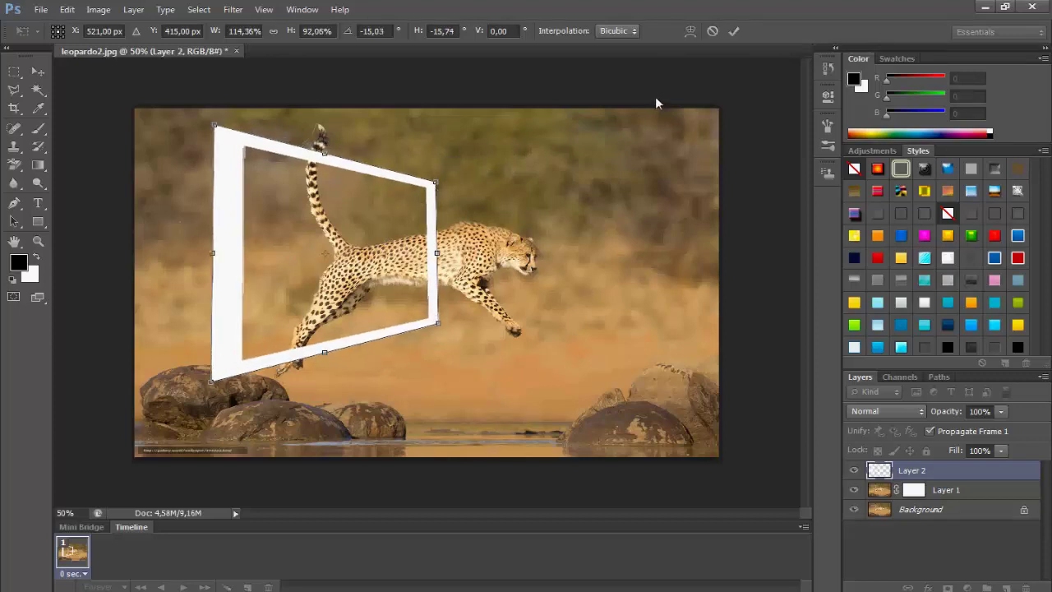
{"action": "left_click", "coordinate": [734, 30]}
Add a layer mask to Layer 2 and zoom in on the cheetah
{"action": "scroll", "coordinate": [478, 350], "scroll_direction": "down", "scroll_amount": 1}
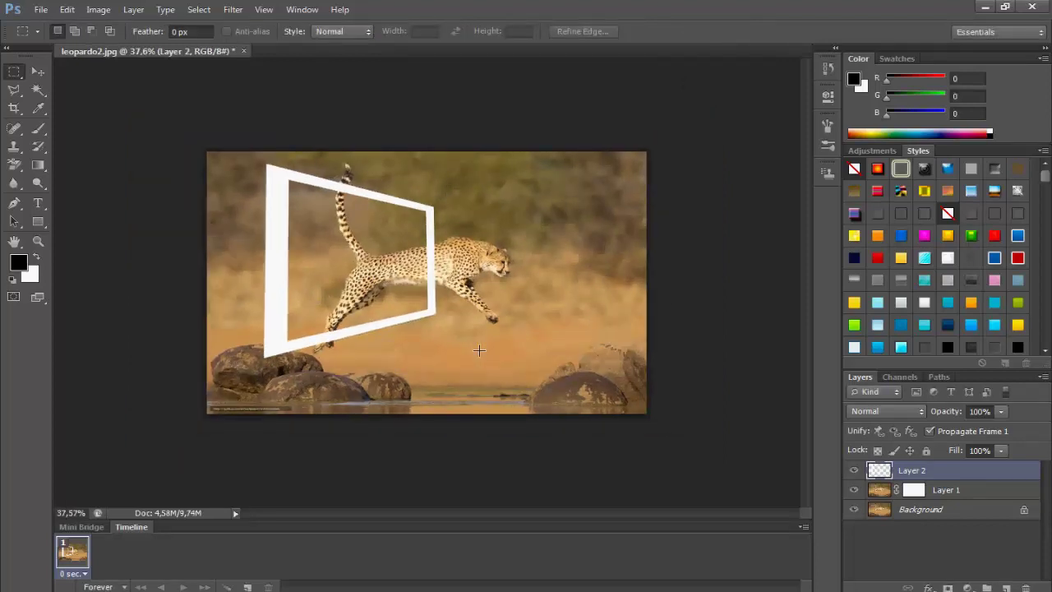
{"action": "scroll", "coordinate": [478, 350], "scroll_direction": "up", "scroll_amount": 1}
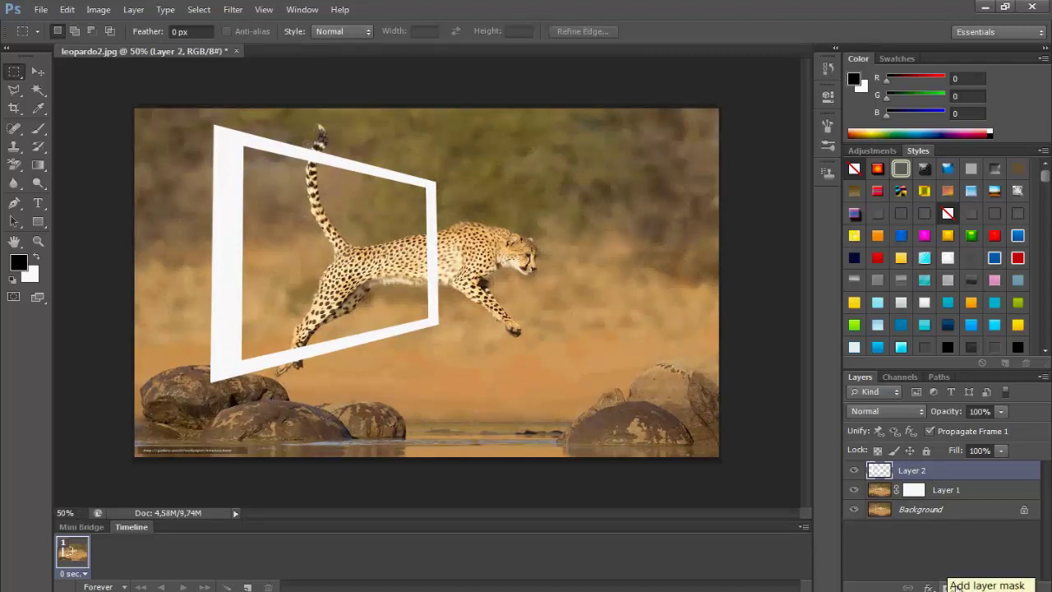
{"action": "left_click", "coordinate": [948, 586]}
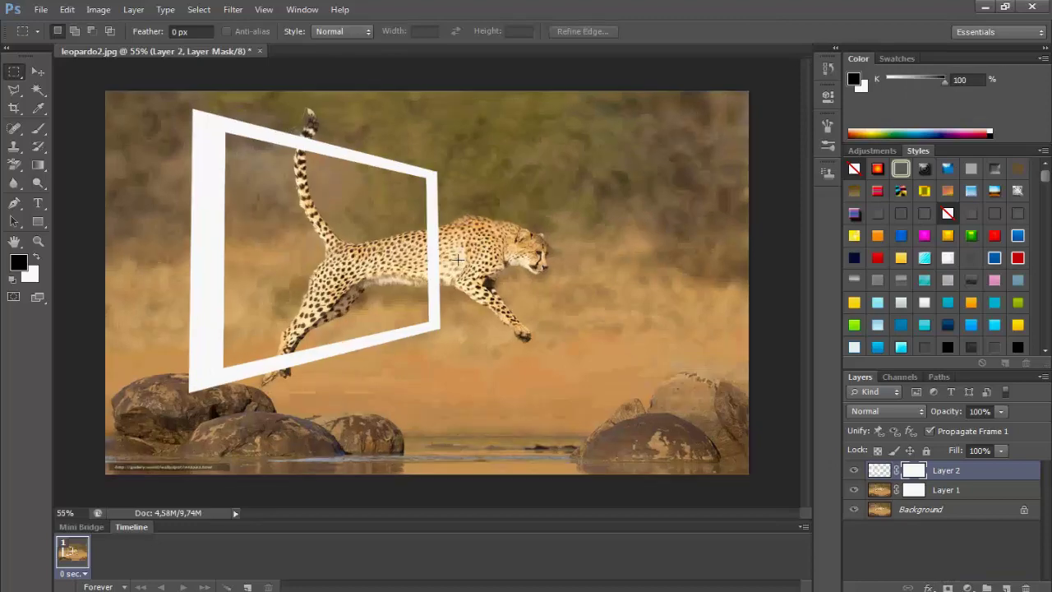
{"action": "scroll", "coordinate": [457, 255], "scroll_direction": "up", "scroll_amount": 1}
{"action": "scroll", "coordinate": [453, 230], "scroll_direction": "up", "scroll_amount": 1}
{"action": "scroll", "coordinate": [450, 205], "scroll_direction": "up", "scroll_amount": 1}
{"action": "scroll", "coordinate": [438, 273], "scroll_direction": "up", "scroll_amount": 1}
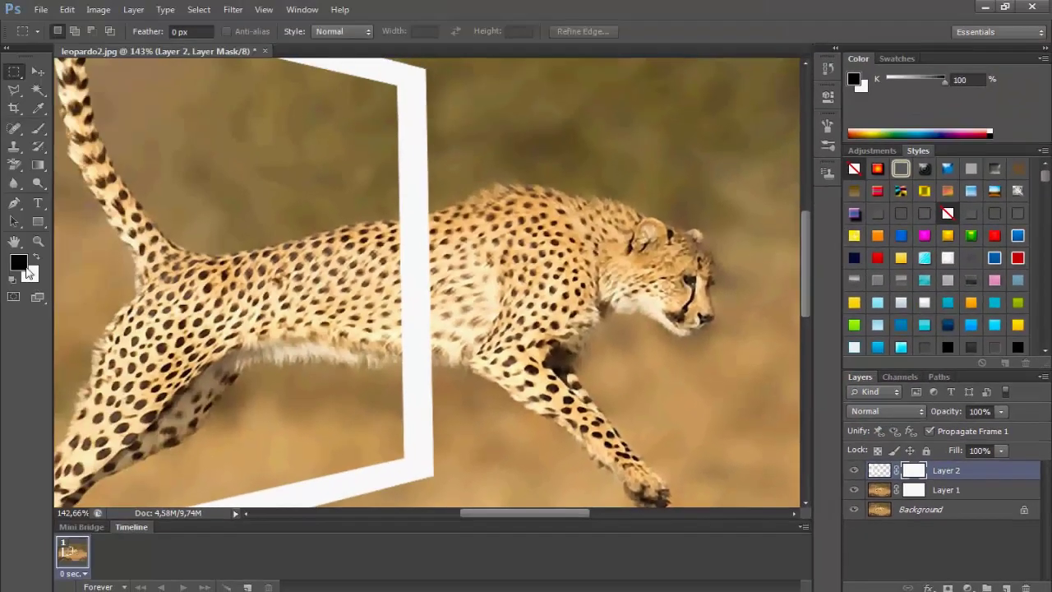
Choose a small hard round brush for painting the mask
{"action": "left_click", "coordinate": [37, 130]}
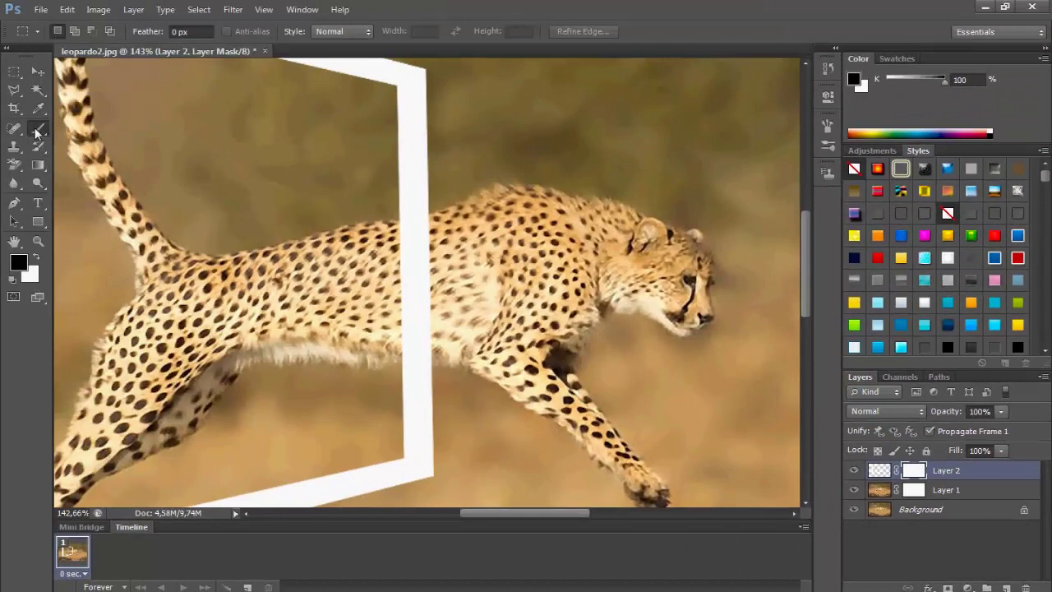
{"action": "left_click", "coordinate": [71, 34]}
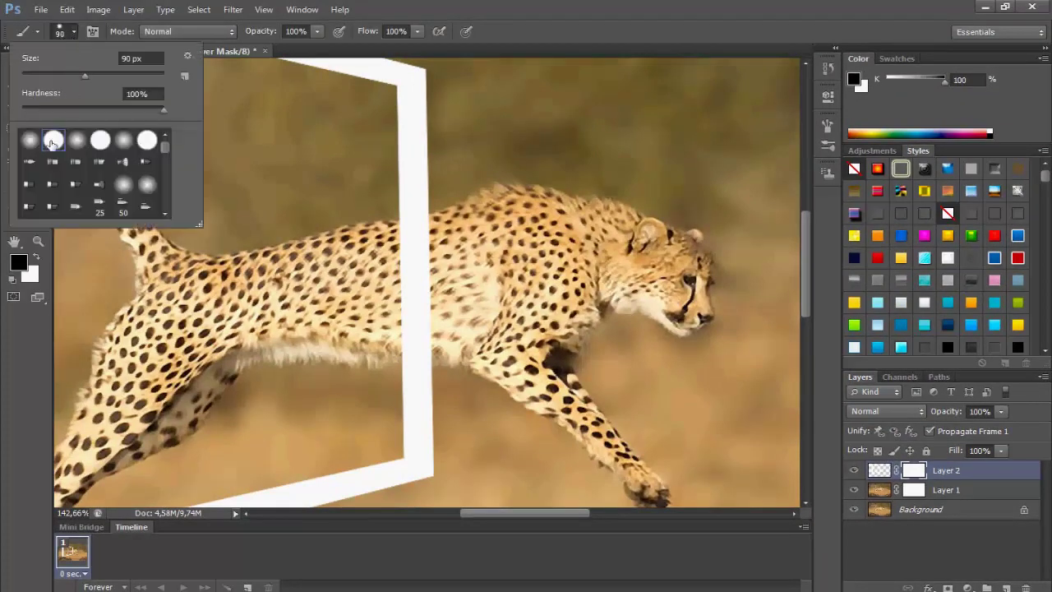
{"action": "left_click", "coordinate": [569, 40]}
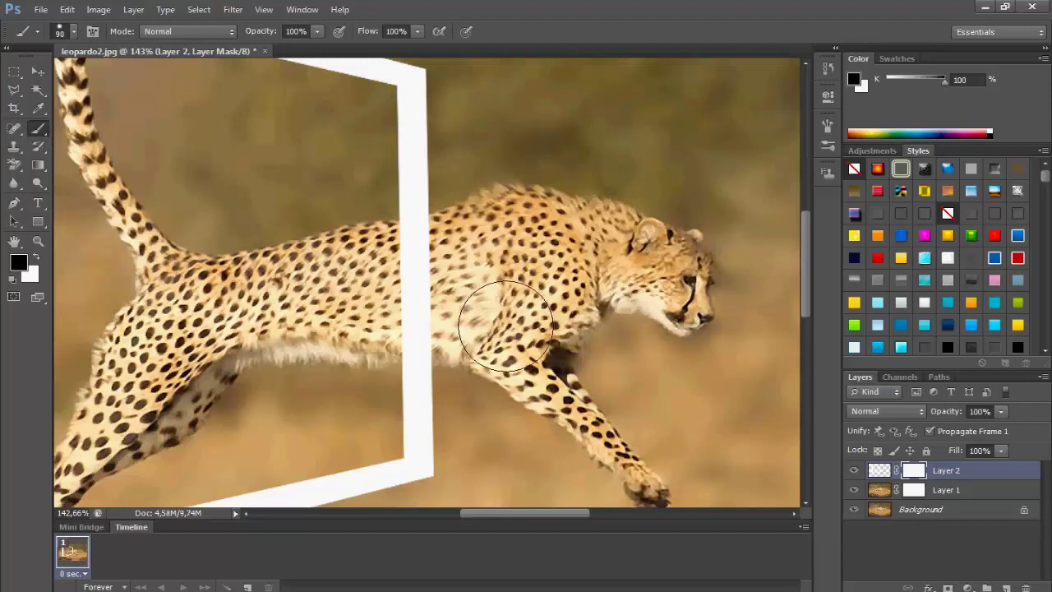
{"action": "key", "text": "bracketright"}
{"action": "key", "text": "bracketleft"}
{"action": "key", "text": "bracketleft"}
{"action": "key", "text": "bracketleft"}
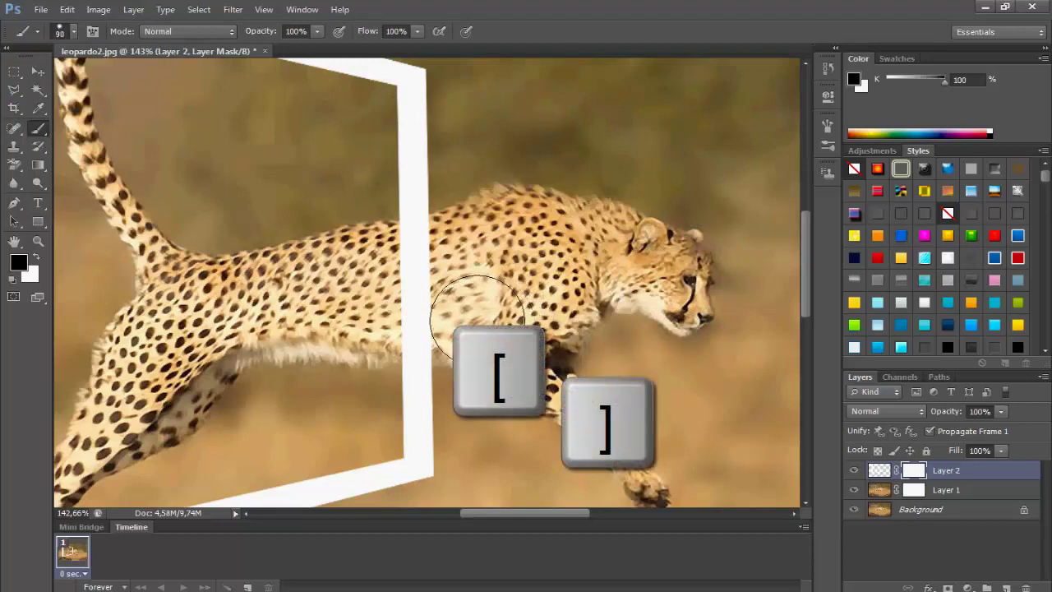
{"action": "scroll", "coordinate": [456, 294], "scroll_direction": "up", "scroll_amount": 1}
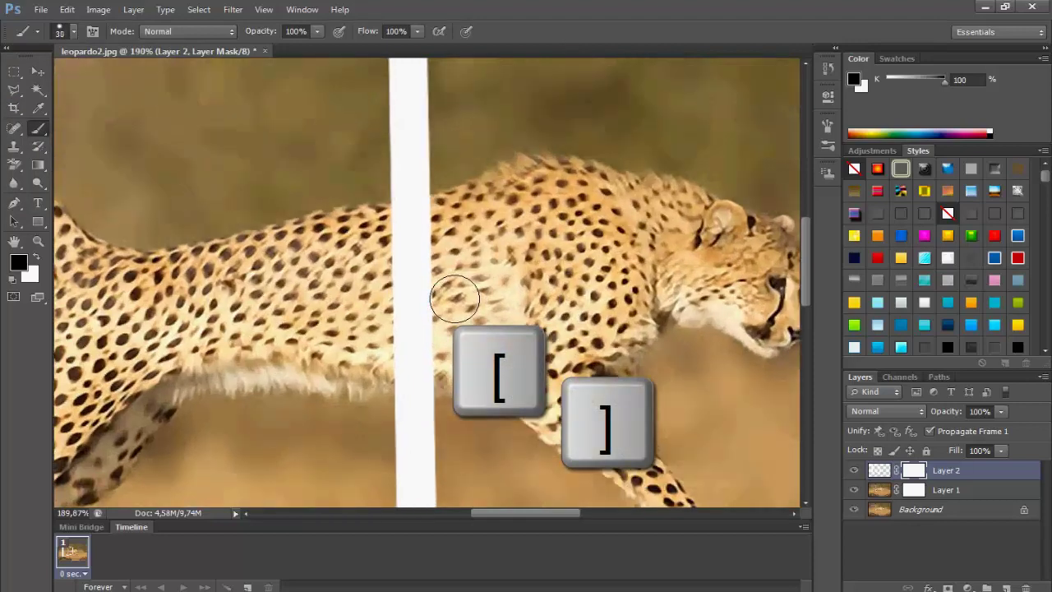
{"action": "key", "text": "bracketleft"}
{"action": "key", "text": "bracketleft"}
{"action": "key", "text": "bracketleft"}
{"action": "scroll", "coordinate": [435, 271], "scroll_direction": "up", "scroll_amount": 1}
Paint black on the mask to hide the frame over the cheetah's body and back
{"action": "mouse_move", "coordinate": [411, 220]}
{"action": "left_mouse_down"}
{"action": "mouse_move", "coordinate": [431, 372]}
{"action": "mouse_move", "coordinate": [415, 413]}
{"action": "left_mouse_up"}
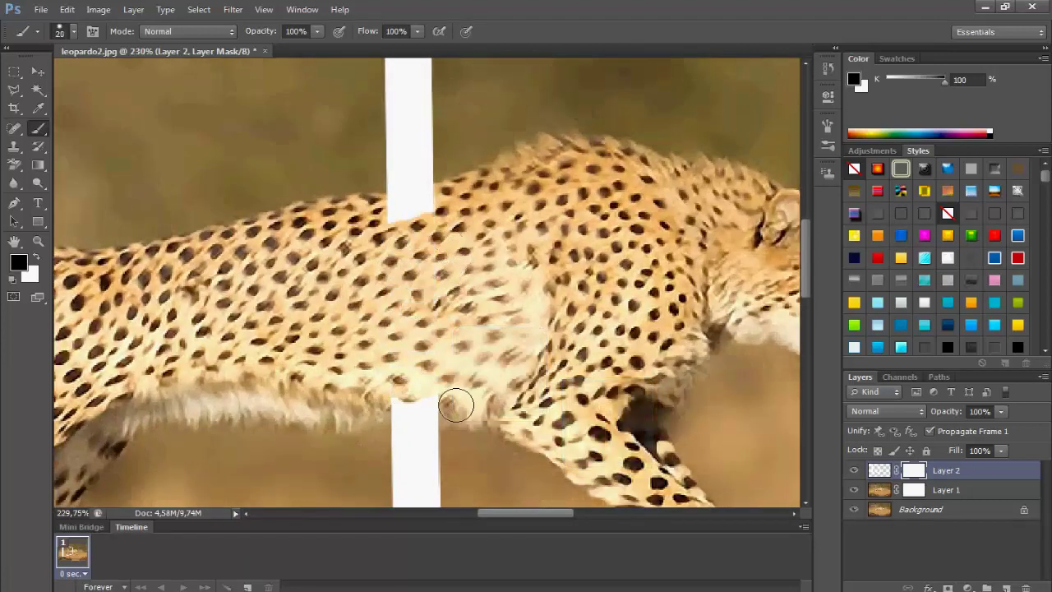
{"action": "left_click_drag", "start_coordinate": [411, 231], "coordinate": [436, 237]}
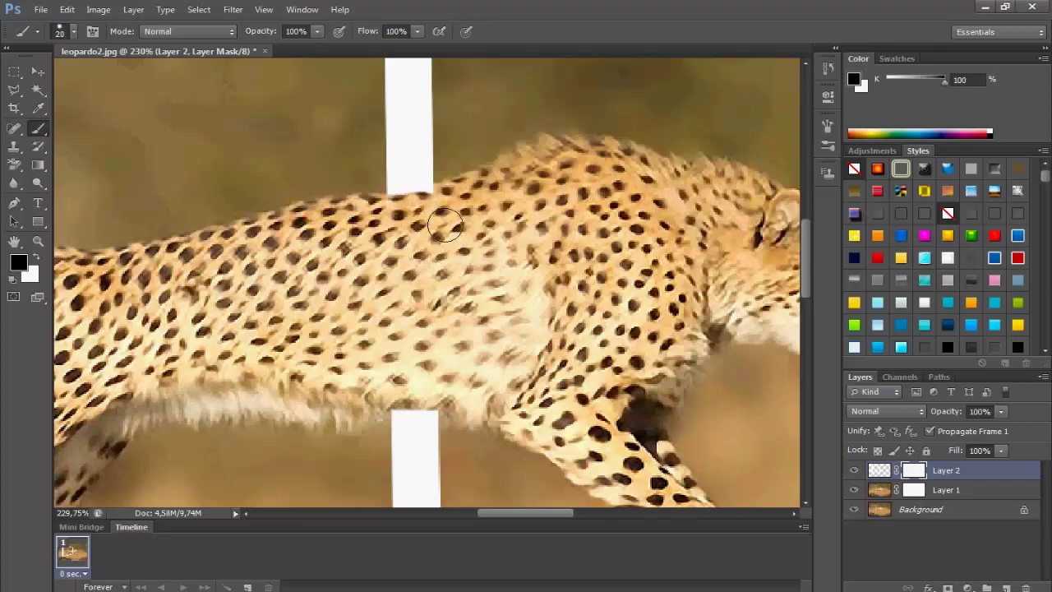
{"action": "scroll", "coordinate": [465, 237], "scroll_direction": "up", "scroll_amount": 2}
{"action": "left_click_drag", "start_coordinate": [458, 228], "coordinate": [370, 210]}
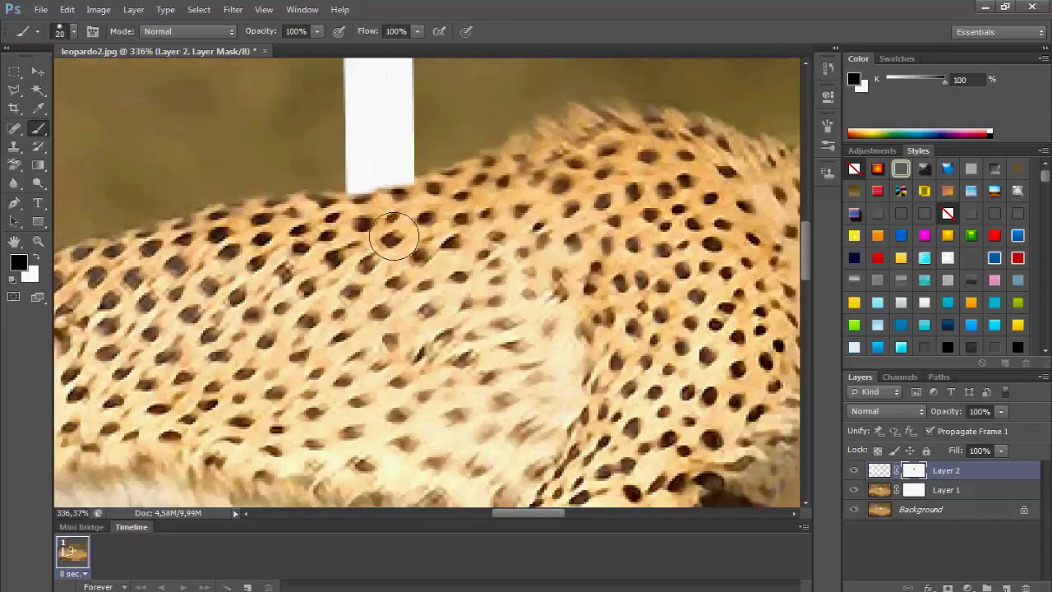
{"action": "key", "text": "bracketleft"}
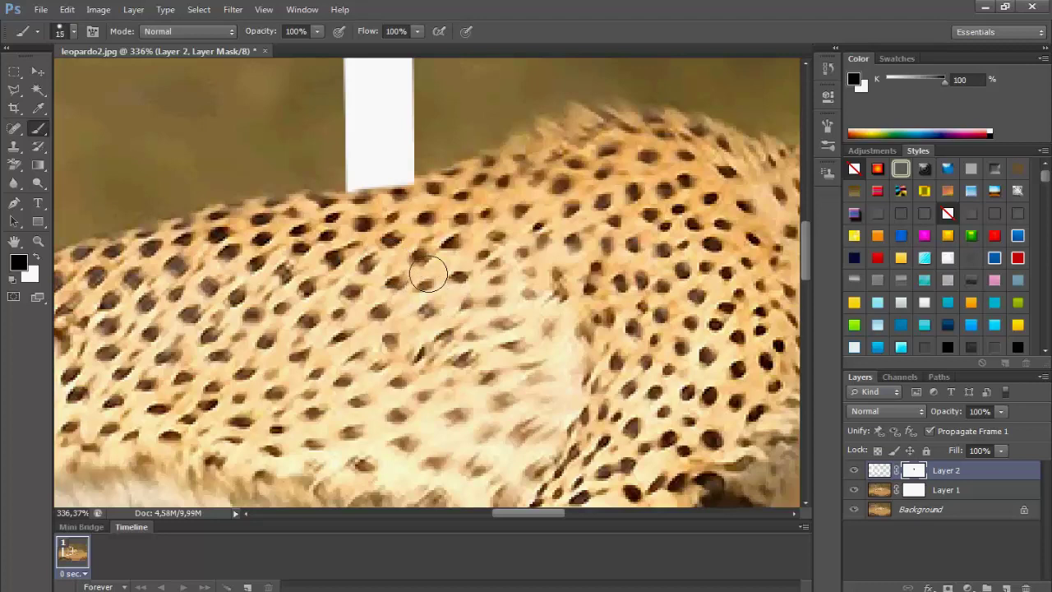
{"action": "key", "text": "bracketleft"}
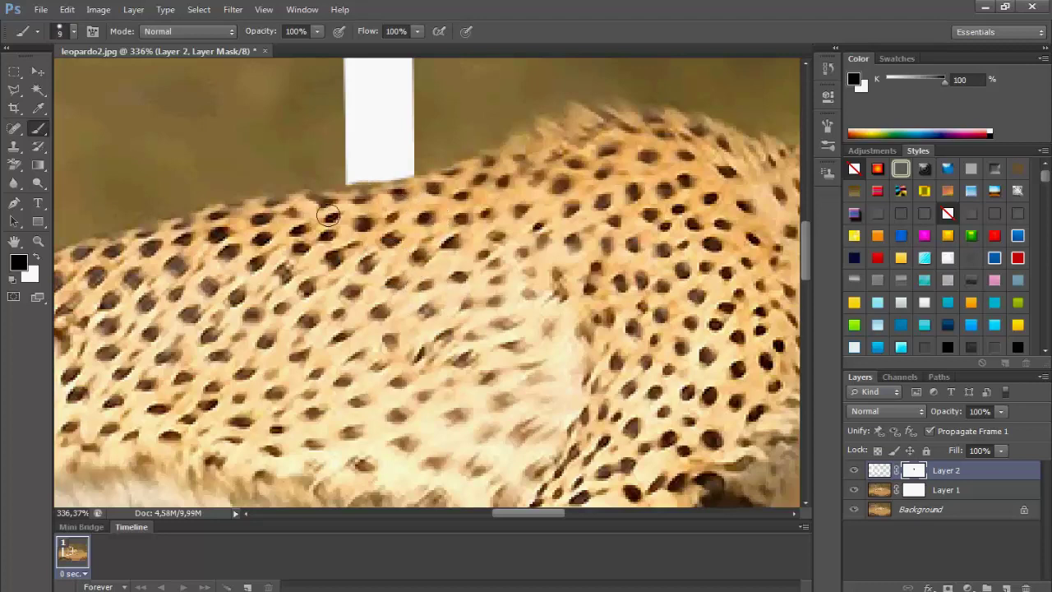
Mask out the white bar under the cheetah's belly and review the edges
{"action": "scroll", "coordinate": [480, 376], "scroll_direction": "down", "scroll_amount": 2}
{"action": "scroll", "coordinate": [481, 376], "scroll_direction": "down", "scroll_amount": 2}
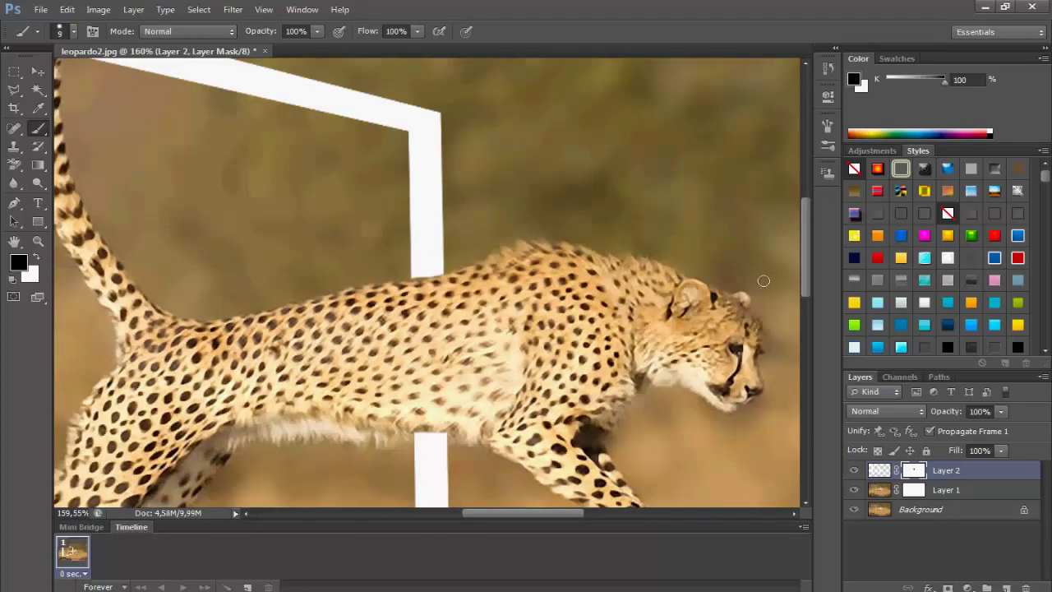
{"action": "left_click_drag", "start_coordinate": [803, 243], "coordinate": [801, 283]}
{"action": "scroll", "coordinate": [433, 233], "scroll_direction": "up", "scroll_amount": 1}
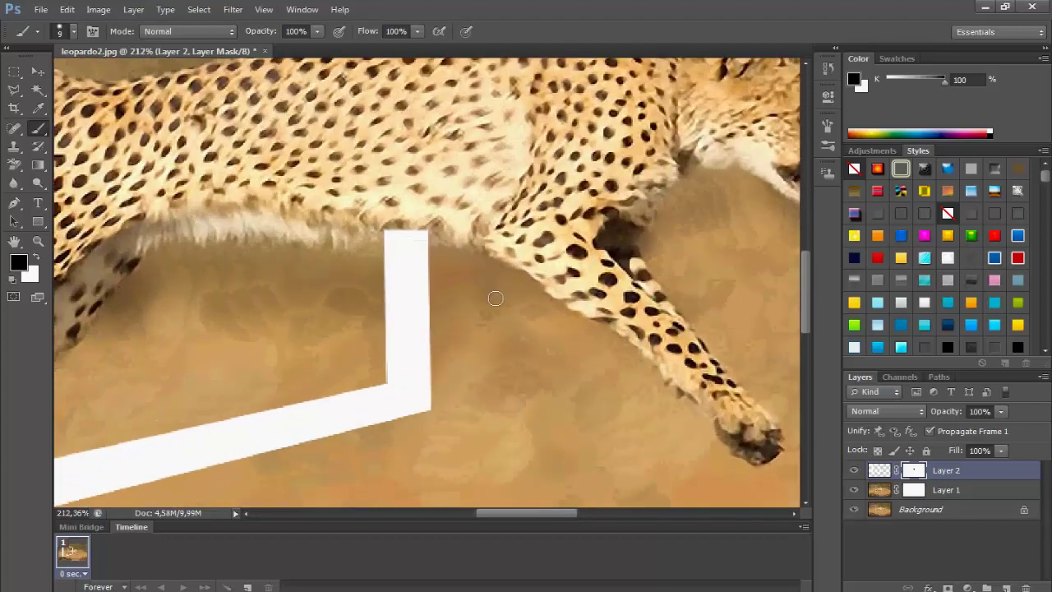
{"action": "scroll", "coordinate": [433, 234], "scroll_direction": "up", "scroll_amount": 2}
{"action": "mouse_move", "coordinate": [433, 234]}
{"action": "left_mouse_down"}
{"action": "mouse_move", "coordinate": [375, 227]}
{"action": "mouse_move", "coordinate": [416, 235]}
{"action": "mouse_move", "coordinate": [385, 238]}
{"action": "left_mouse_up"}
{"action": "scroll", "coordinate": [427, 333], "scroll_direction": "up", "scroll_amount": 1}
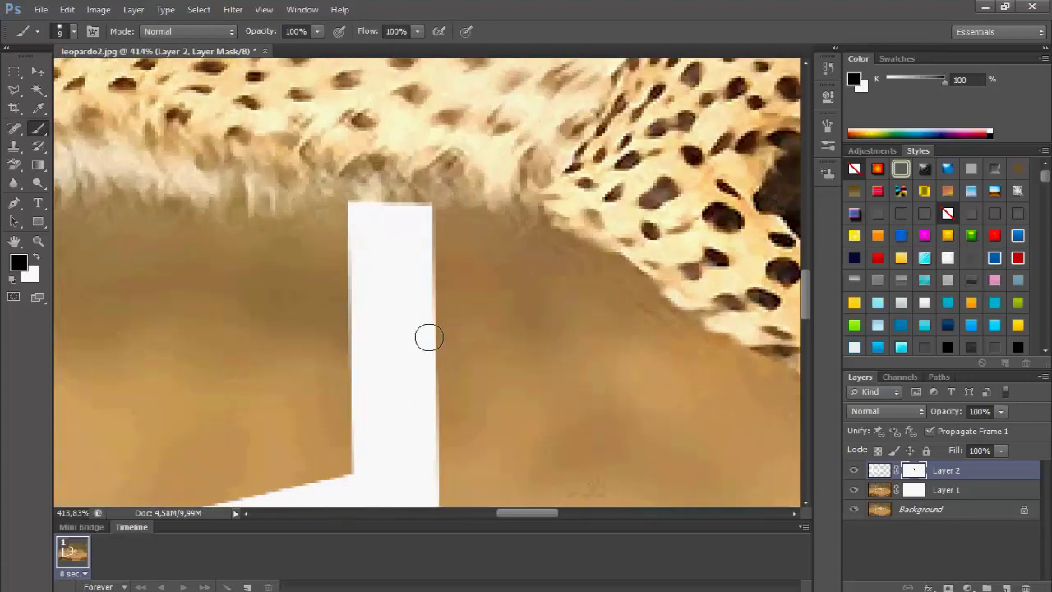
{"action": "scroll", "coordinate": [423, 331], "scroll_direction": "down", "scroll_amount": 3}
{"action": "scroll", "coordinate": [419, 328], "scroll_direction": "down", "scroll_amount": 1}
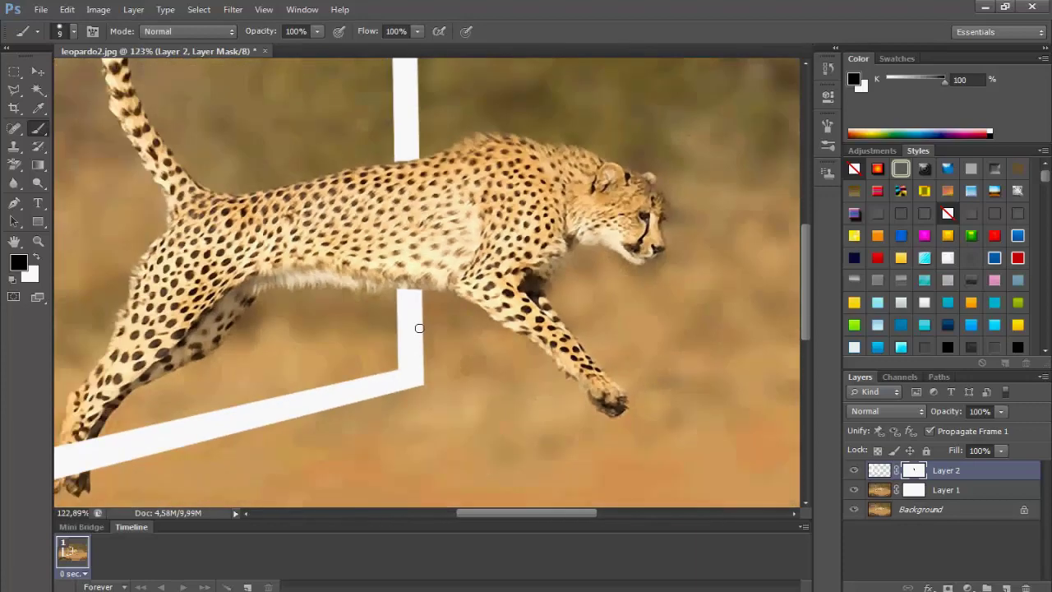
{"action": "scroll", "coordinate": [419, 328], "scroll_direction": "down", "scroll_amount": 2}
{"action": "scroll", "coordinate": [419, 327], "scroll_direction": "up", "scroll_amount": 1}
{"action": "scroll", "coordinate": [419, 328], "scroll_direction": "up", "scroll_amount": 1}
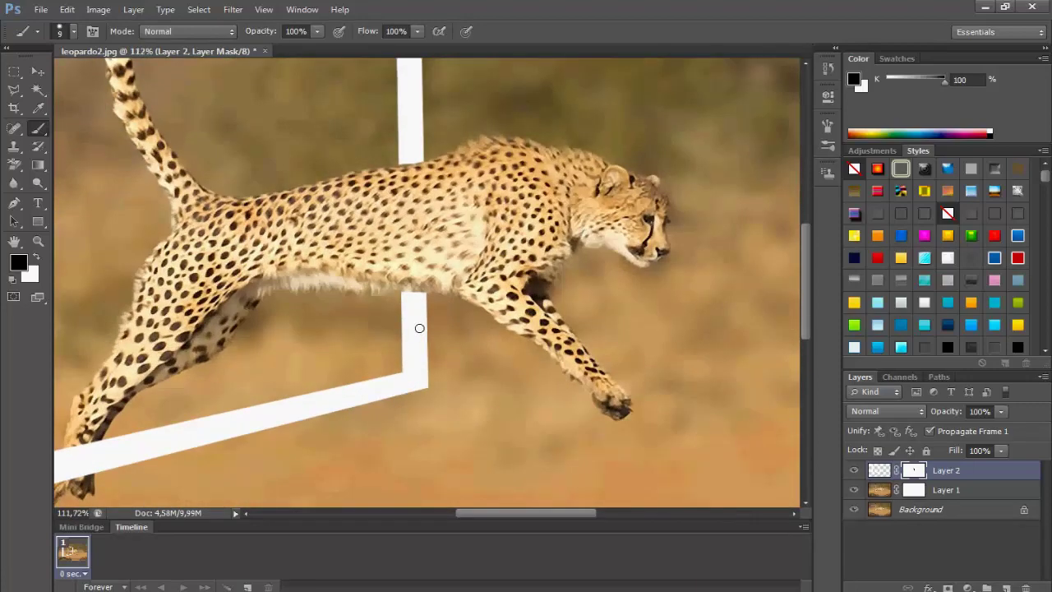
{"action": "scroll", "coordinate": [419, 327], "scroll_direction": "down", "scroll_amount": 1}
{"action": "scroll", "coordinate": [418, 327], "scroll_direction": "down", "scroll_amount": 1}
{"action": "scroll", "coordinate": [417, 327], "scroll_direction": "down", "scroll_amount": 1}
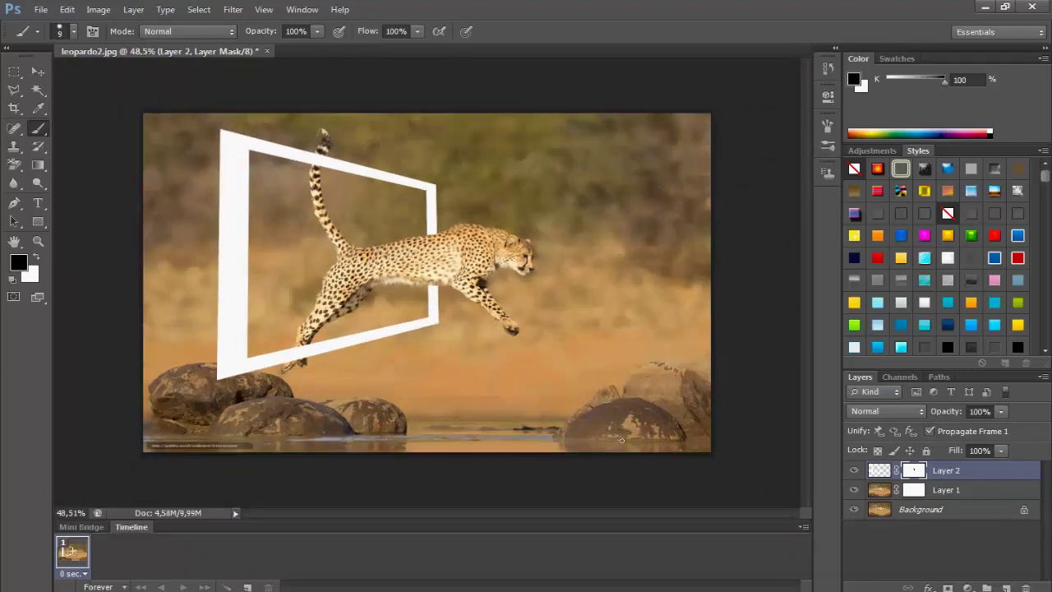
Create Layer 3 above Background, delete Background, and turn off Layer 1 and Layer 2 visibility
{"action": "left_click", "coordinate": [908, 523]}
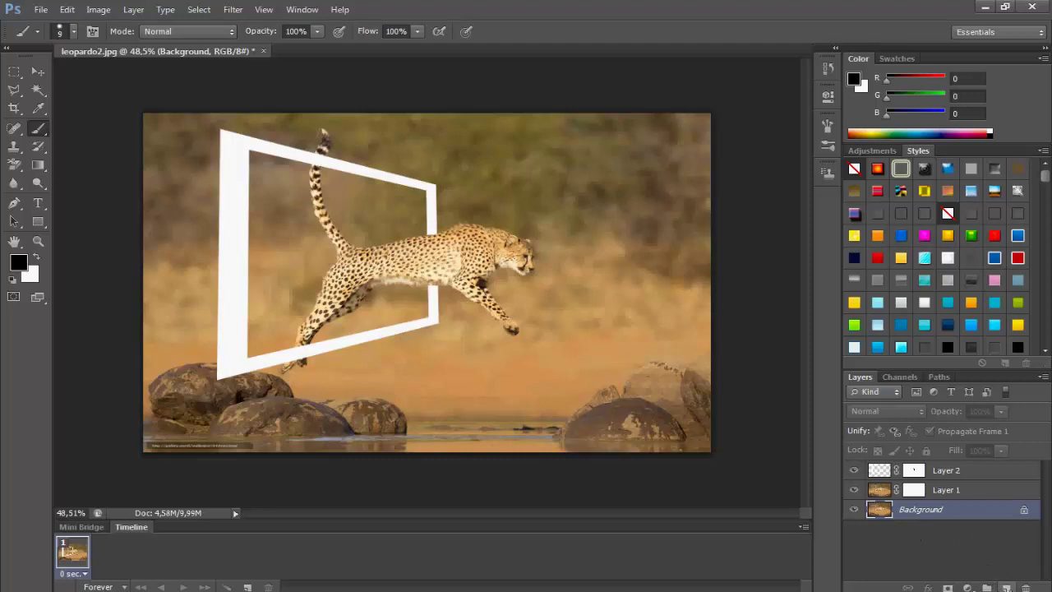
{"action": "left_click", "coordinate": [1005, 589]}
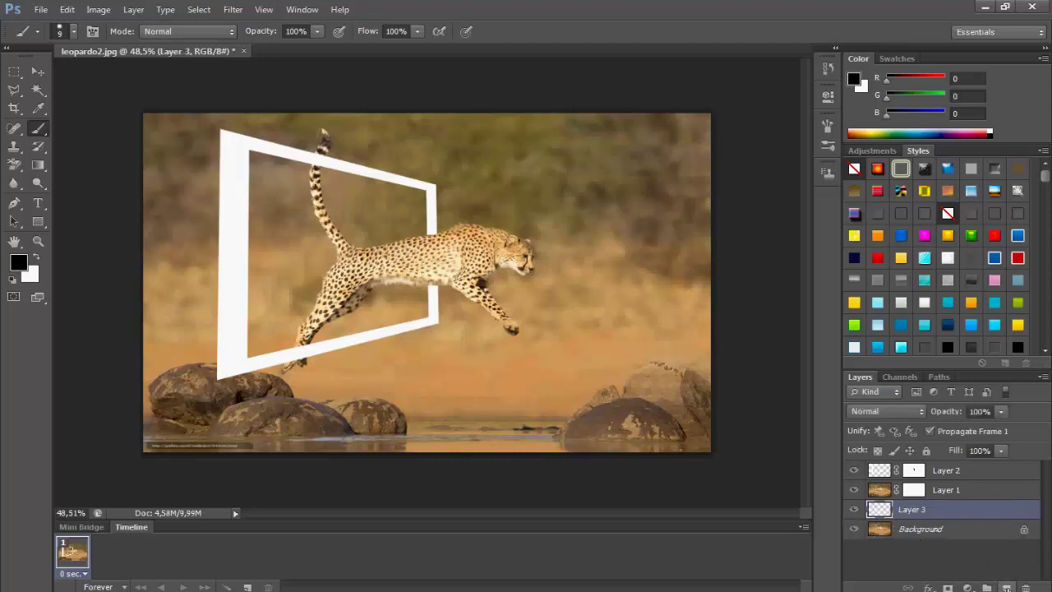
{"action": "left_click", "coordinate": [932, 536]}
{"action": "key", "text": "Delete"}
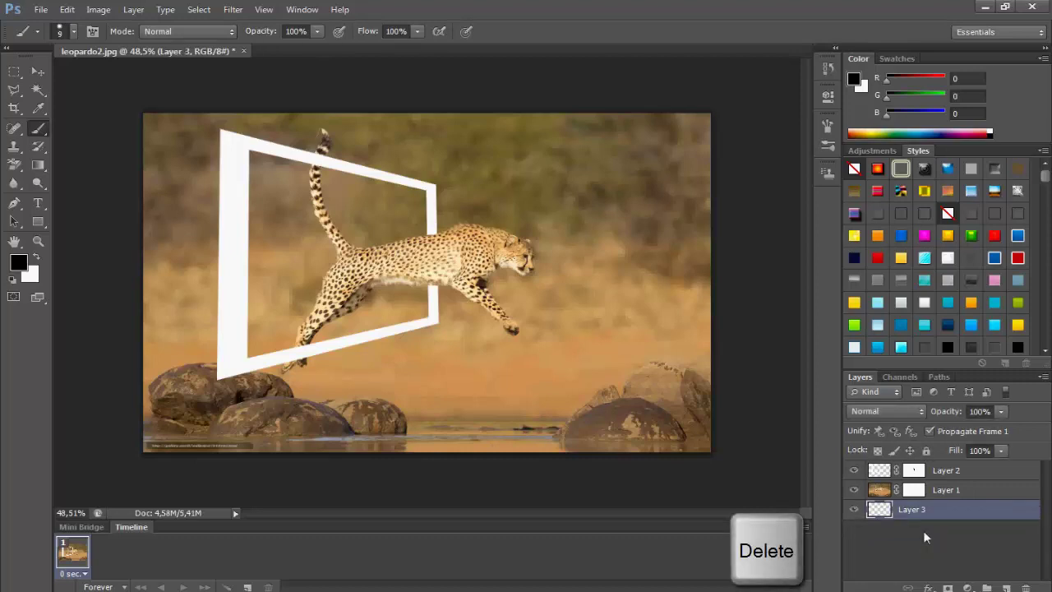
{"action": "left_click_drag", "start_coordinate": [852, 470], "coordinate": [866, 497]}
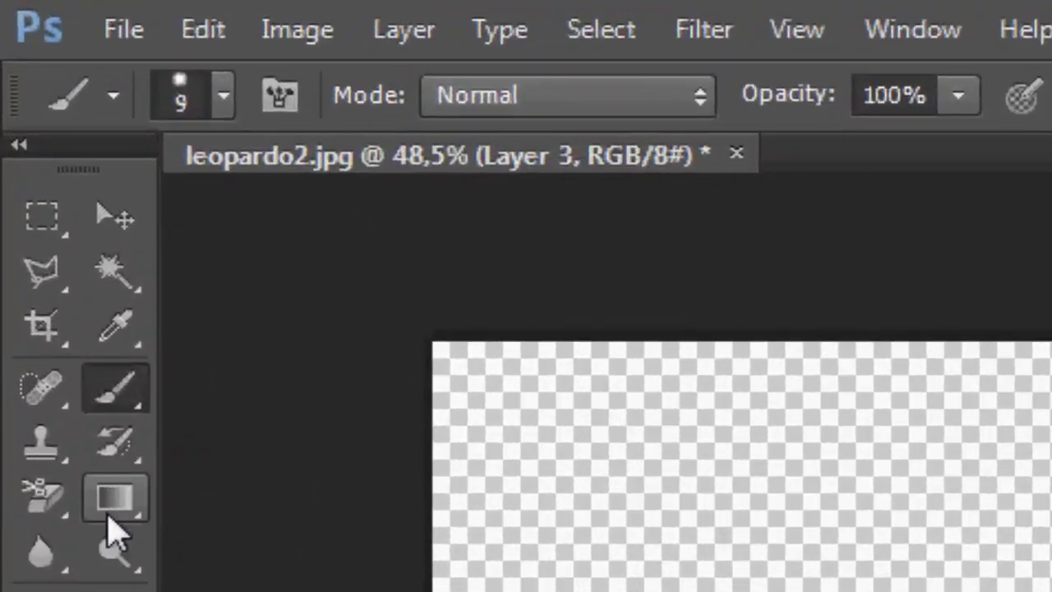
Select the Gradient Tool and browse its presets, trying the dark grey gradient
{"action": "left_click", "coordinate": [35, 170]}
{"action": "right_click", "coordinate": [109, 516]}
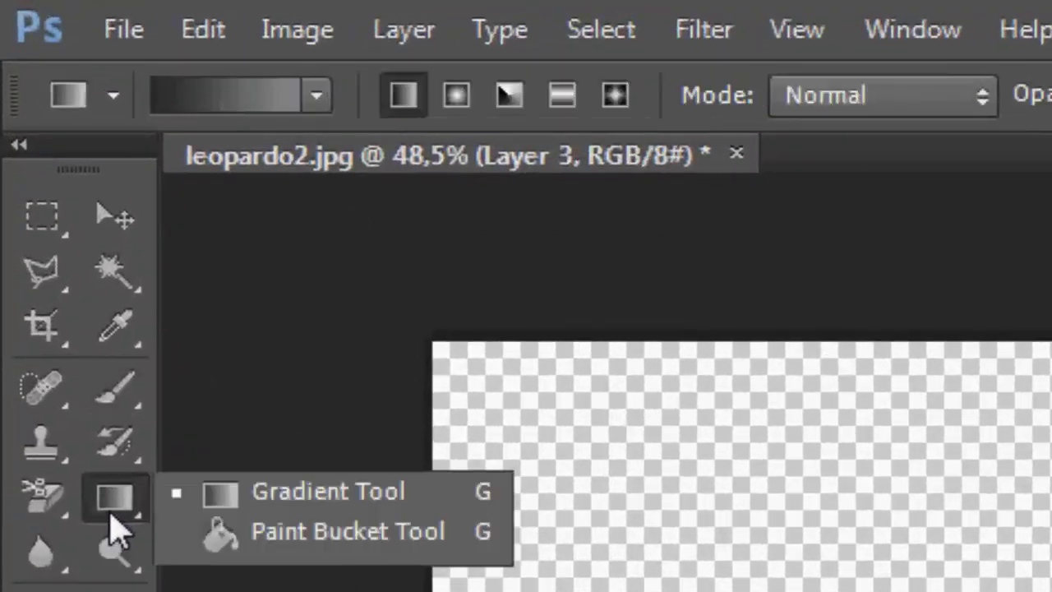
{"action": "left_click", "coordinate": [246, 493]}
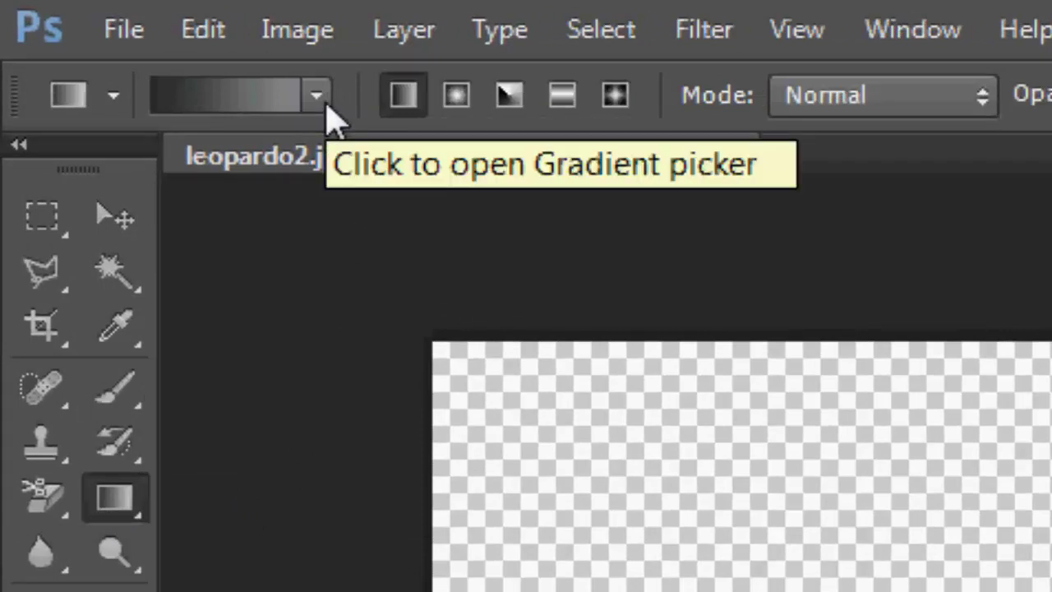
{"action": "left_click", "coordinate": [317, 97]}
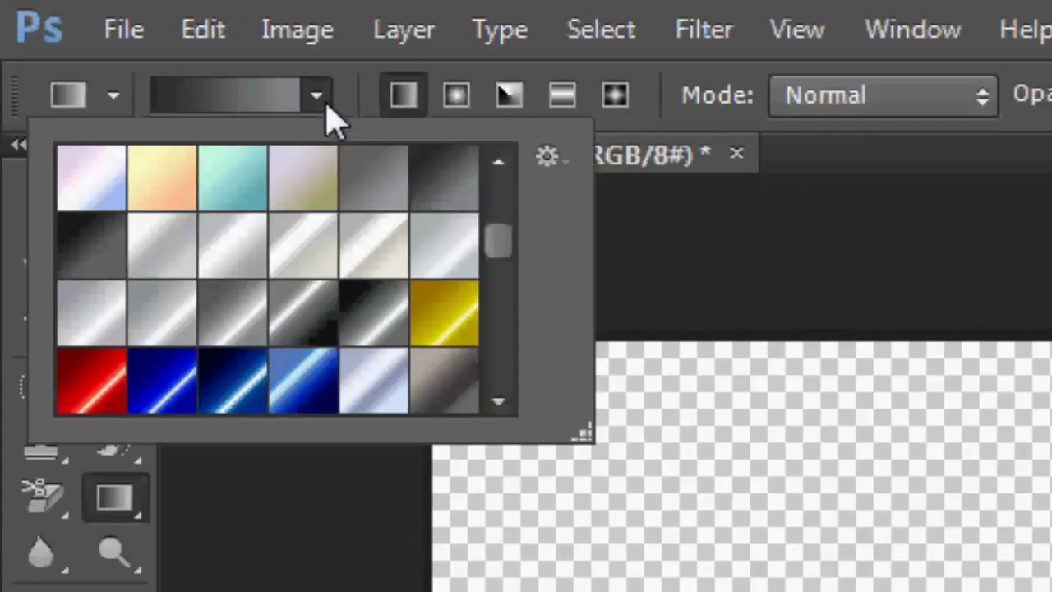
{"action": "scroll", "coordinate": [417, 263], "scroll_direction": "up", "scroll_amount": 1}
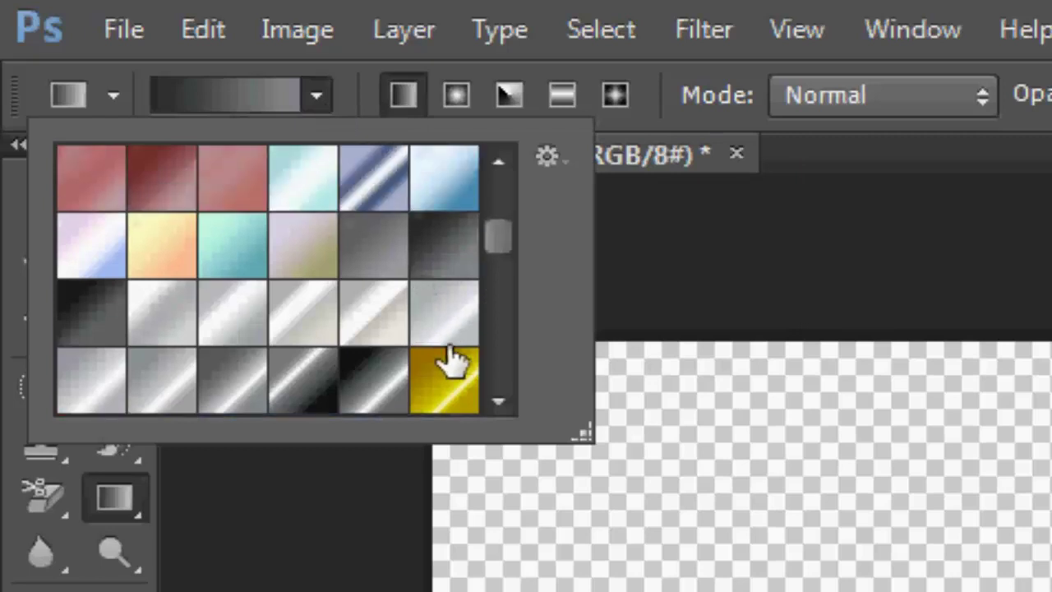
{"action": "scroll", "coordinate": [483, 394], "scroll_direction": "up", "scroll_amount": 2}
{"action": "scroll", "coordinate": [483, 394], "scroll_direction": "up", "scroll_amount": 2}
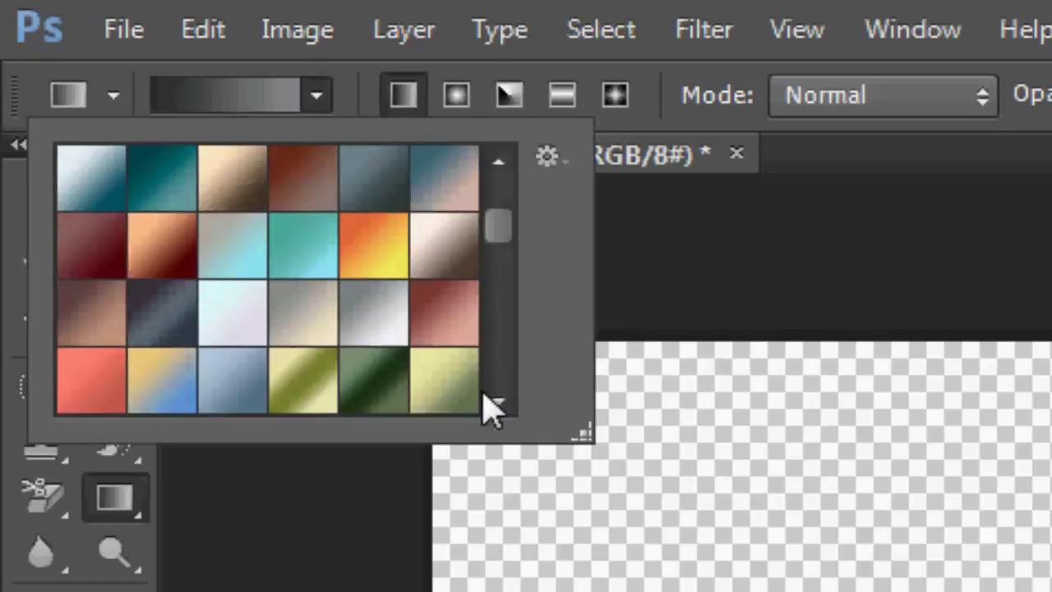
{"action": "scroll", "coordinate": [485, 396], "scroll_direction": "down", "scroll_amount": 2}
{"action": "scroll", "coordinate": [484, 396], "scroll_direction": "down", "scroll_amount": 1}
{"action": "scroll", "coordinate": [490, 407], "scroll_direction": "down", "scroll_amount": 1}
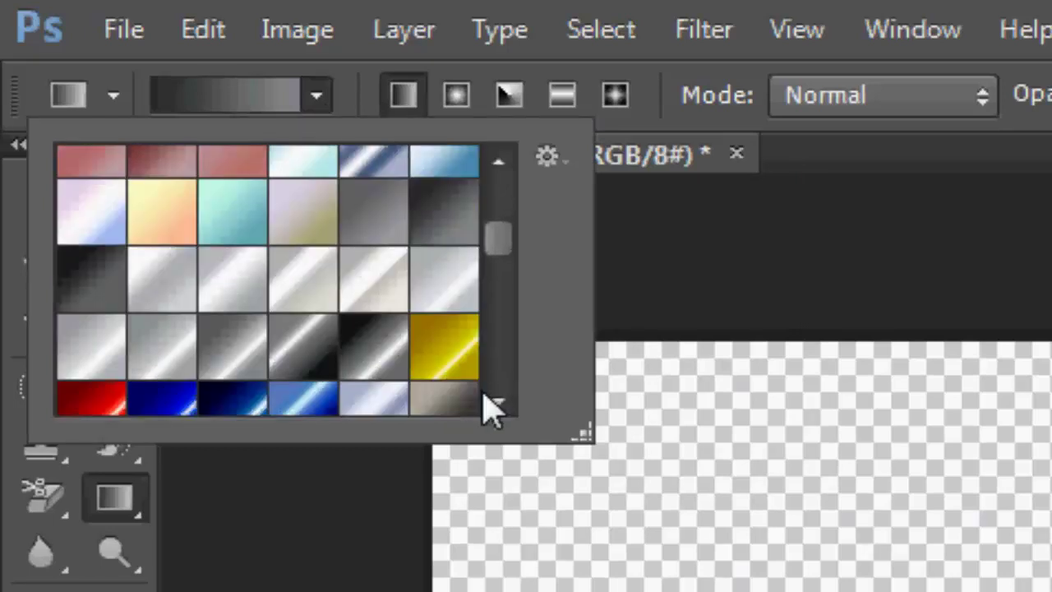
{"action": "left_click", "coordinate": [475, 225]}
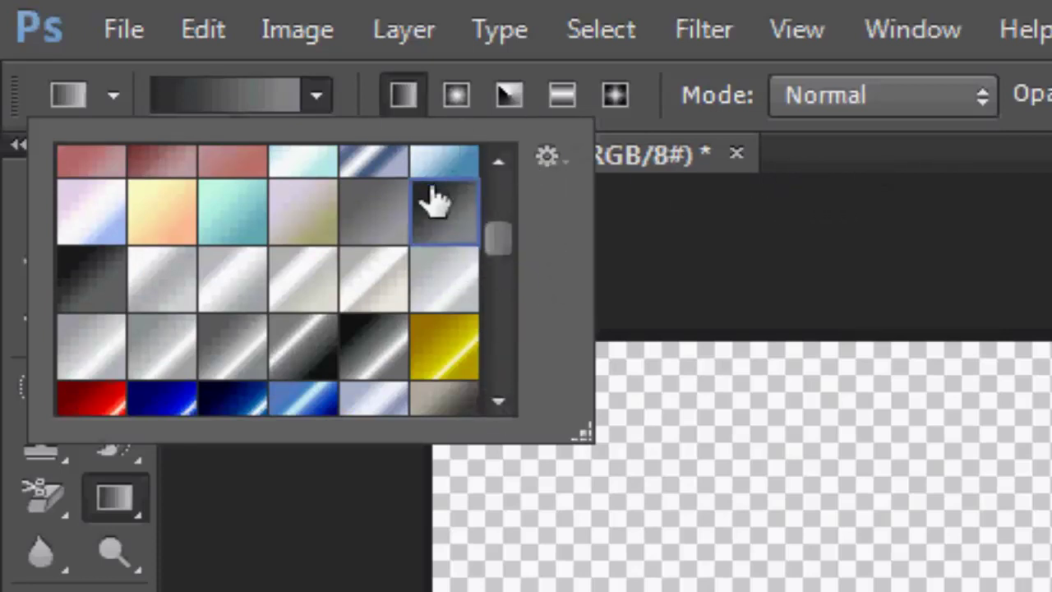
Try the black-to-white preset, then settle on the pinkish-tan gradient preset
{"action": "left_click_drag", "start_coordinate": [507, 243], "coordinate": [498, 165]}
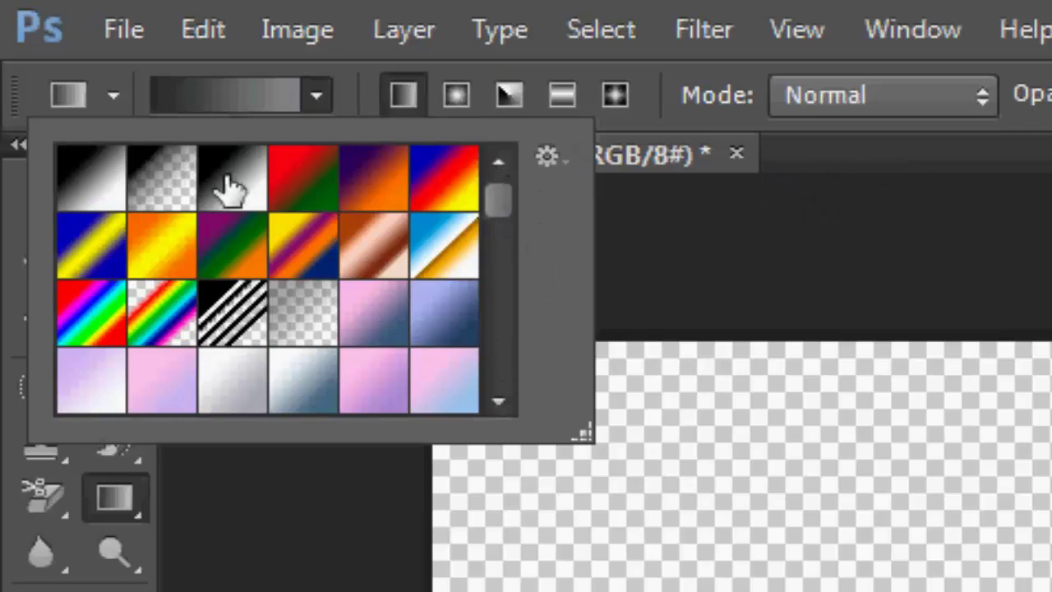
{"action": "left_click", "coordinate": [259, 198]}
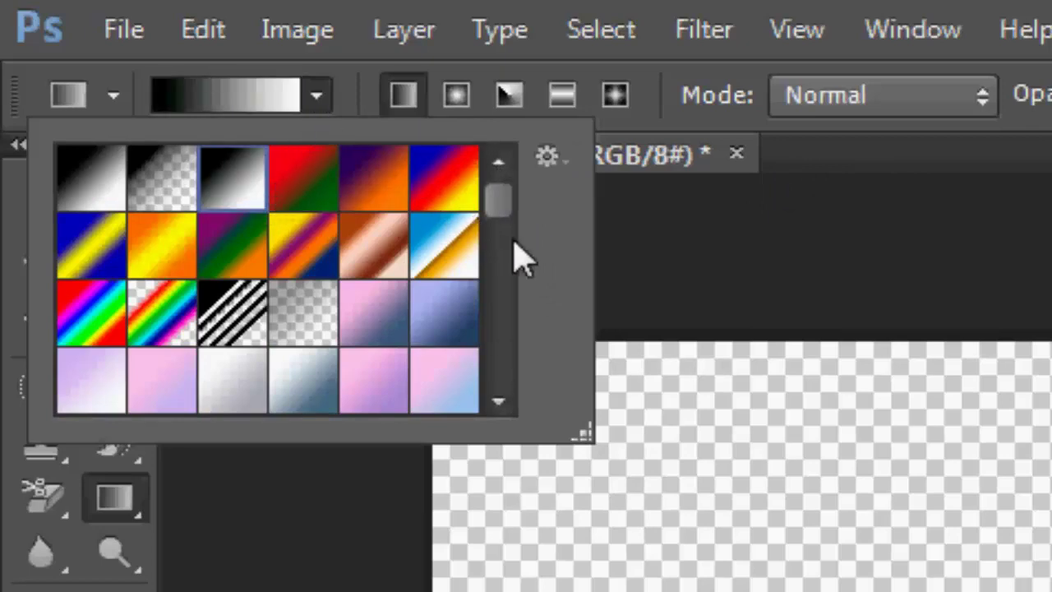
{"action": "mouse_move", "coordinate": [513, 199]}
{"action": "left_mouse_down"}
{"action": "mouse_move", "coordinate": [515, 240]}
{"action": "mouse_move", "coordinate": [168, 81]}
{"action": "left_mouse_up"}
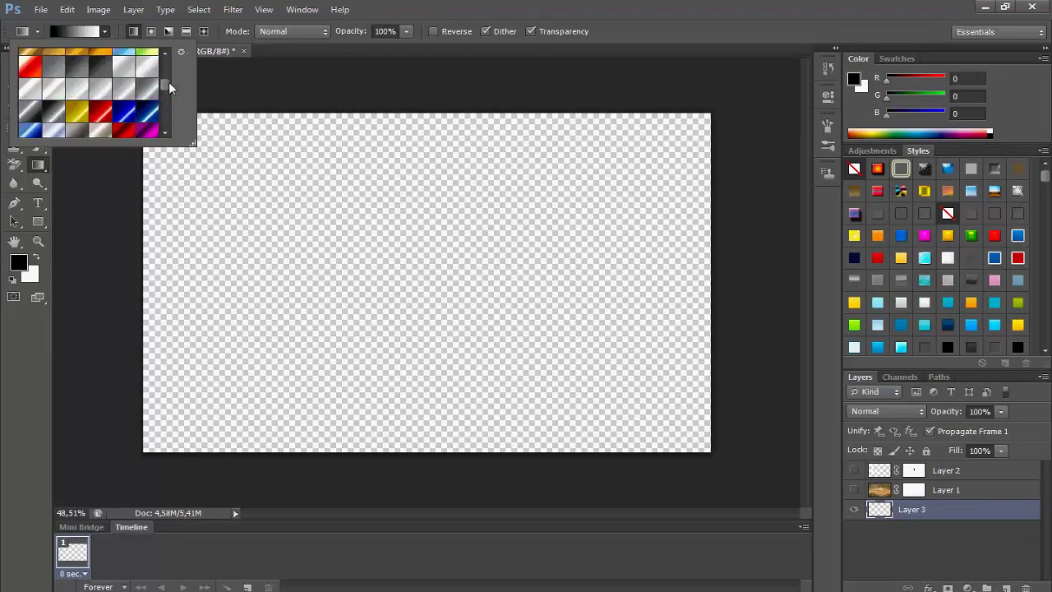
{"action": "mouse_move", "coordinate": [169, 81]}
{"action": "left_mouse_down"}
{"action": "mouse_move", "coordinate": [170, 116]}
{"action": "mouse_move", "coordinate": [170, 93]}
{"action": "left_mouse_up"}
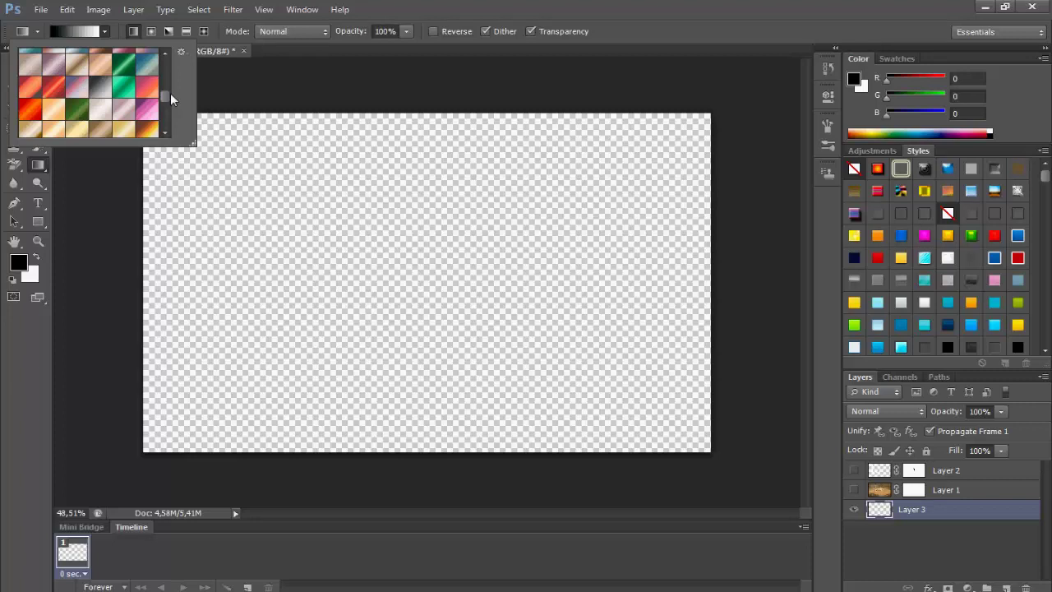
{"action": "left_click", "coordinate": [117, 97]}
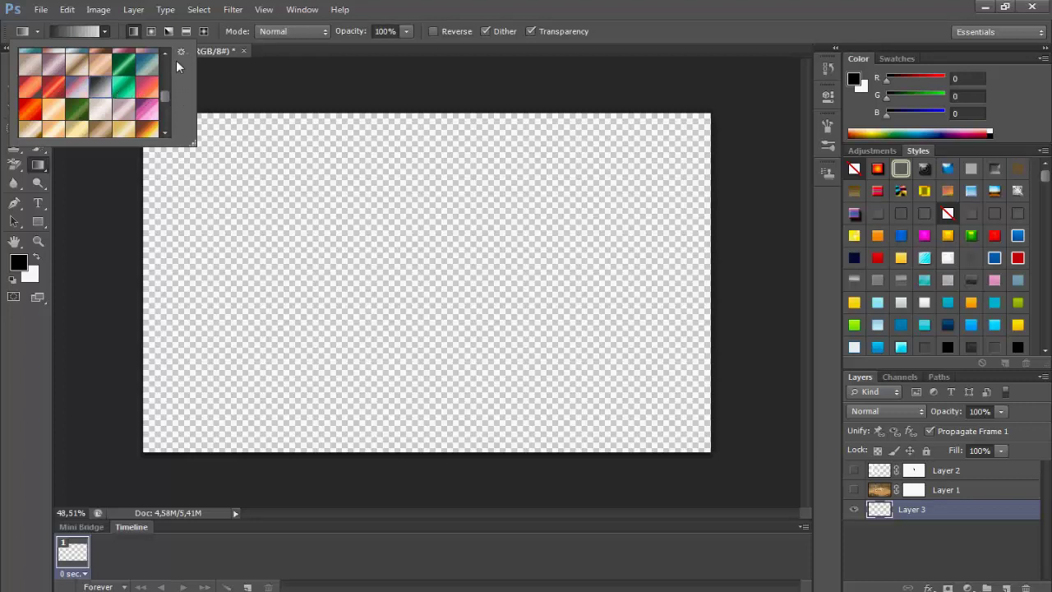
{"action": "scroll", "coordinate": [168, 63], "scroll_direction": "up", "scroll_amount": 1}
{"action": "scroll", "coordinate": [168, 63], "scroll_direction": "up", "scroll_amount": 1}
{"action": "scroll", "coordinate": [168, 64], "scroll_direction": "up", "scroll_amount": 1}
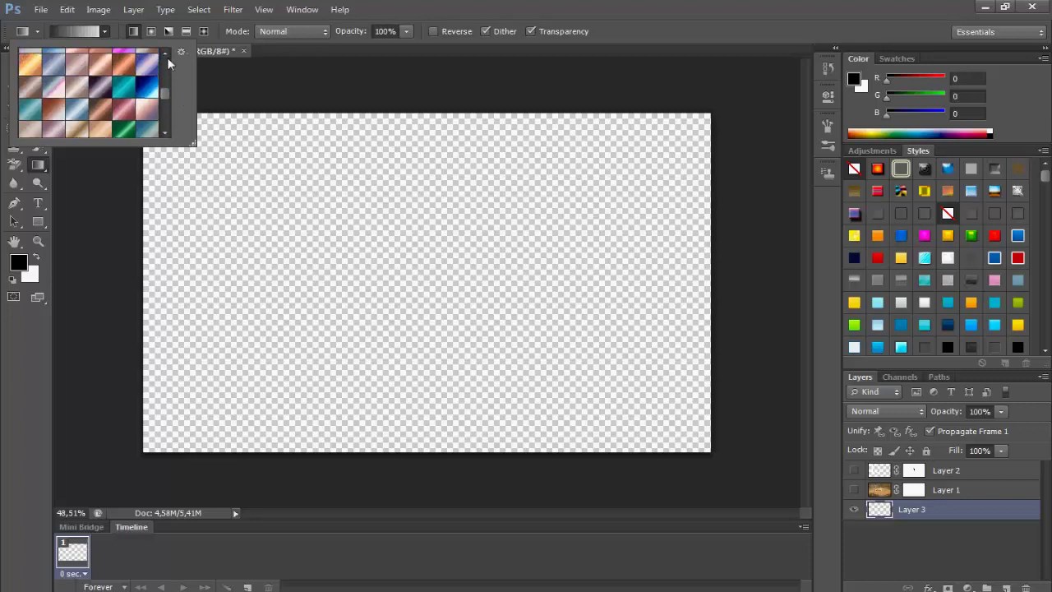
{"action": "scroll", "coordinate": [169, 63], "scroll_direction": "up", "scroll_amount": 1}
{"action": "left_click_drag", "start_coordinate": [164, 90], "coordinate": [163, 90]}
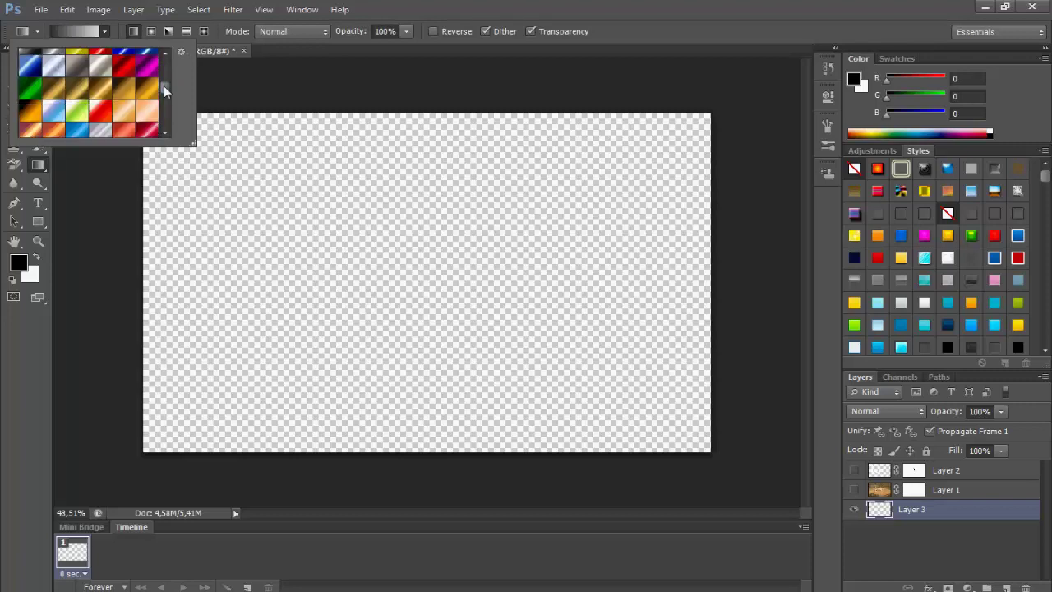
{"action": "left_click", "coordinate": [157, 107]}
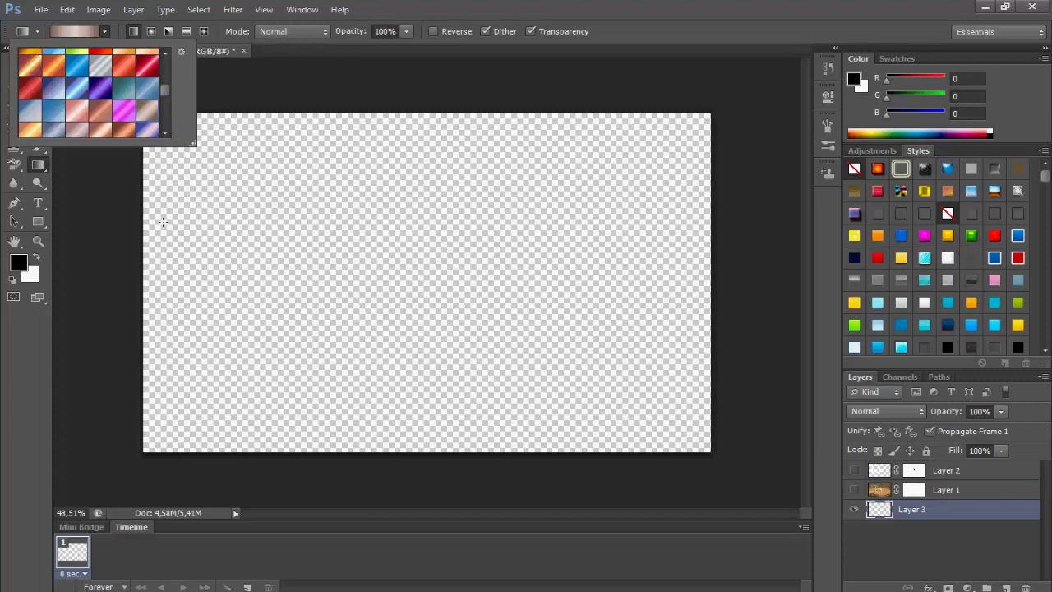
Drag gradients across Layer 3, ending with a horizontal drag for vertical pink-tan bands
{"action": "left_click", "coordinate": [129, 281]}
{"action": "mouse_move", "coordinate": [125, 280]}
{"action": "left_mouse_down"}
{"action": "mouse_move", "coordinate": [757, 285]}
{"action": "mouse_move", "coordinate": [746, 287]}
{"action": "left_mouse_up"}
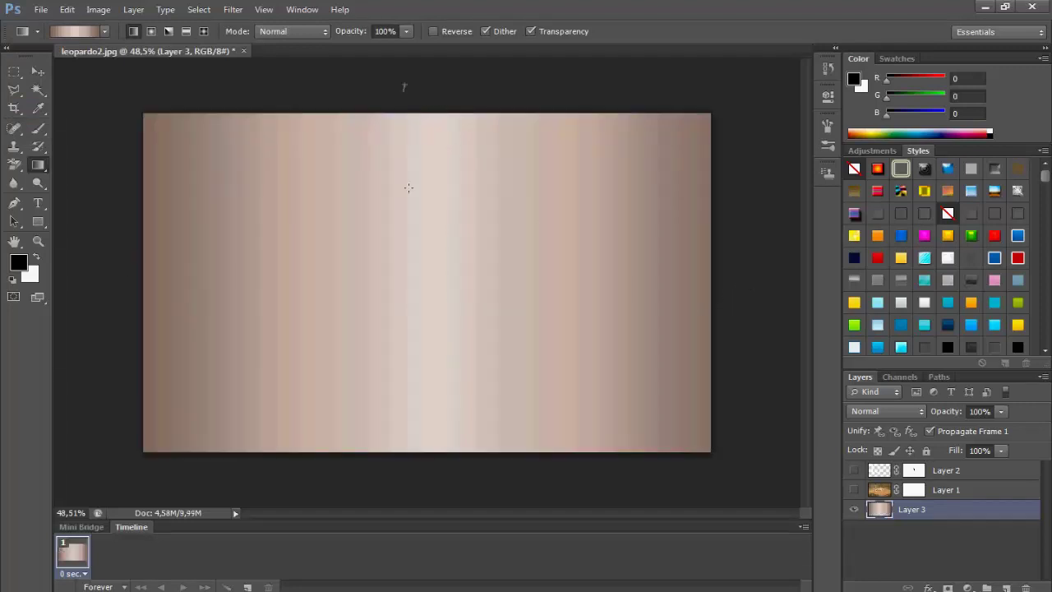
{"action": "left_click_drag", "start_coordinate": [403, 86], "coordinate": [411, 482]}
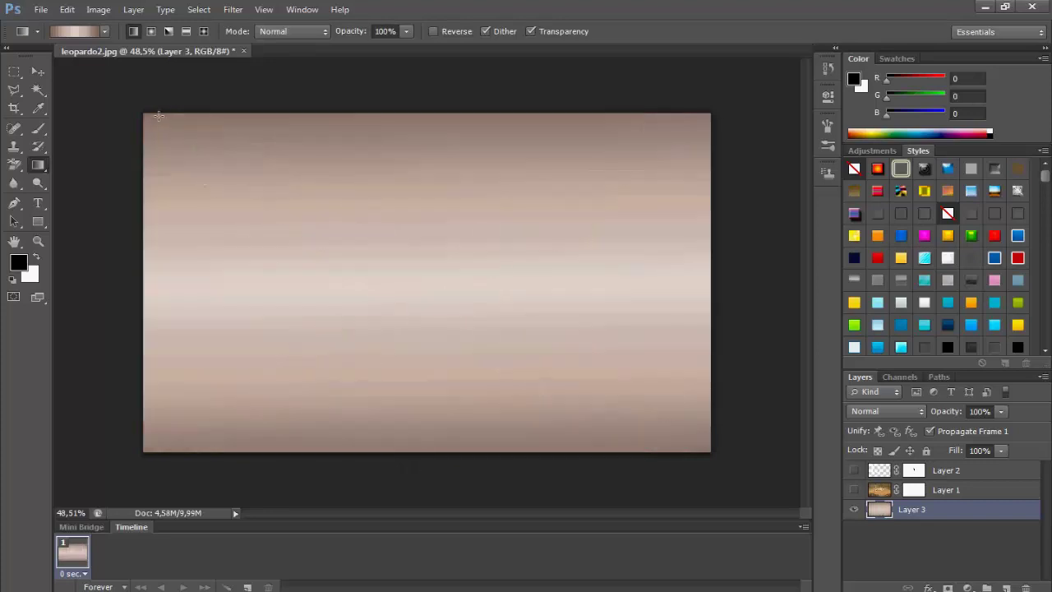
{"action": "left_click_drag", "start_coordinate": [222, 185], "coordinate": [732, 462]}
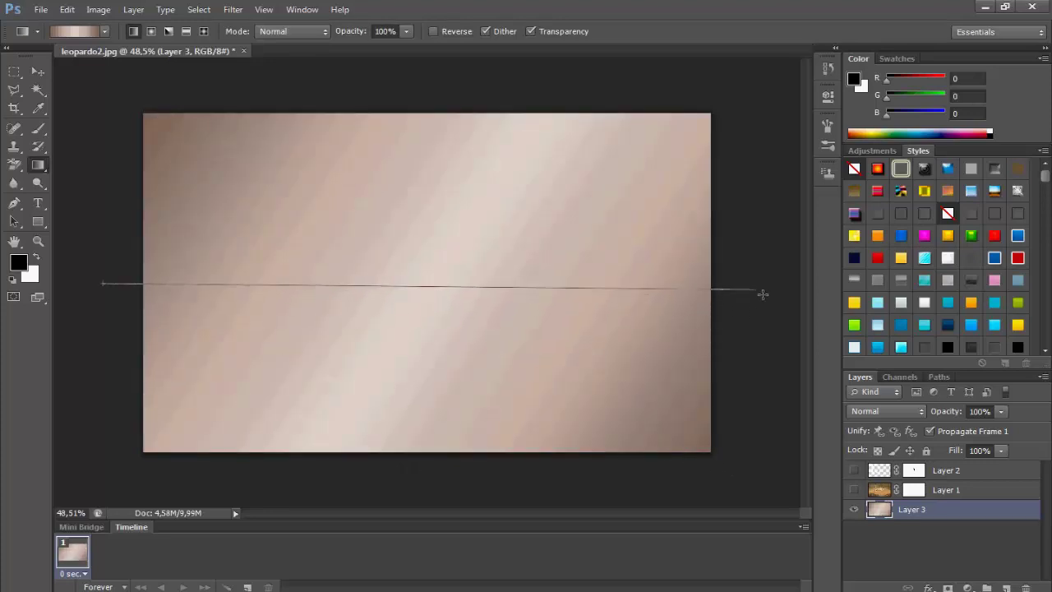
{"action": "left_click_drag", "start_coordinate": [387, 304], "coordinate": [762, 294]}
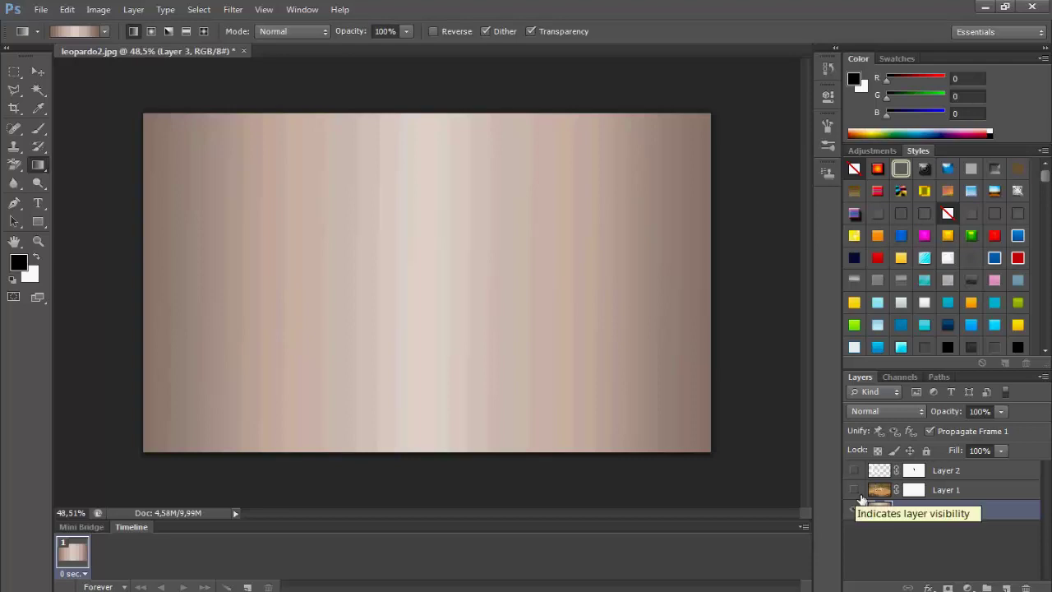
Show Layers 1 and 2 again, zoom in, and target Layer 1's mask thumbnail
{"action": "left_click", "coordinate": [857, 489]}
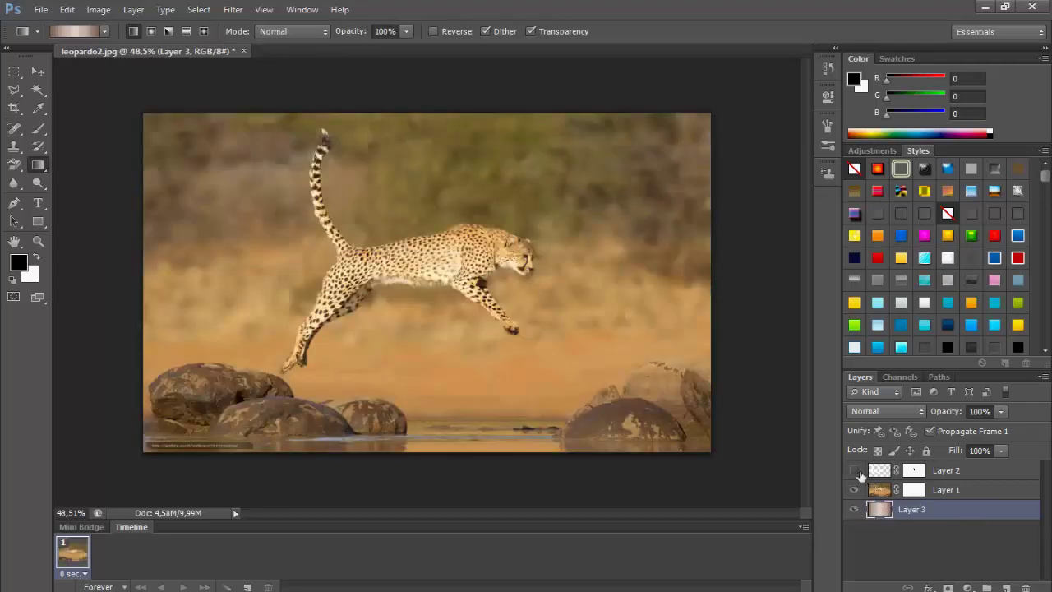
{"action": "left_click", "coordinate": [857, 471]}
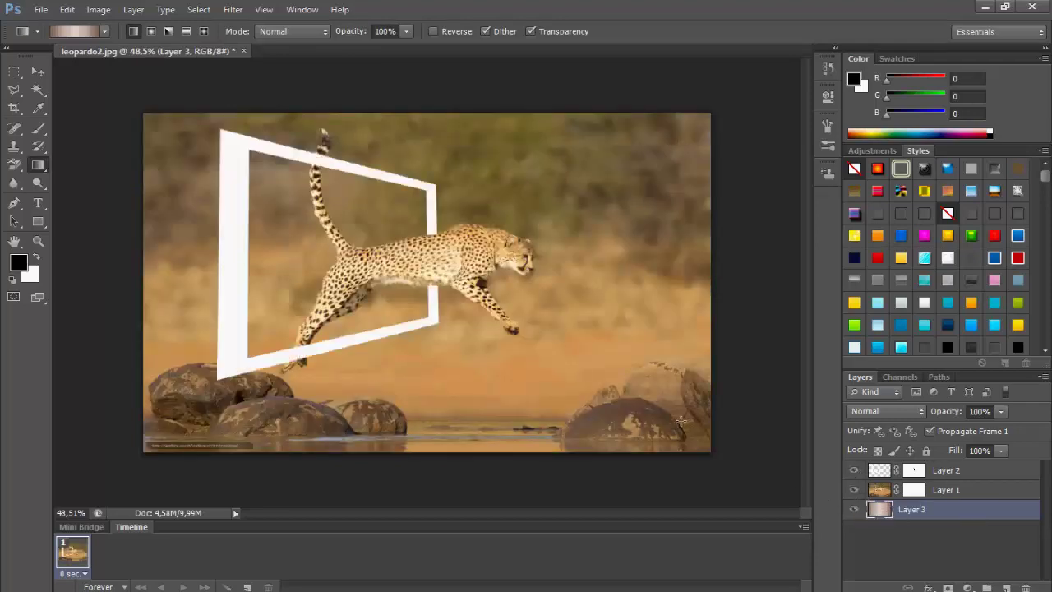
{"action": "key", "text": "ctrl+0"}
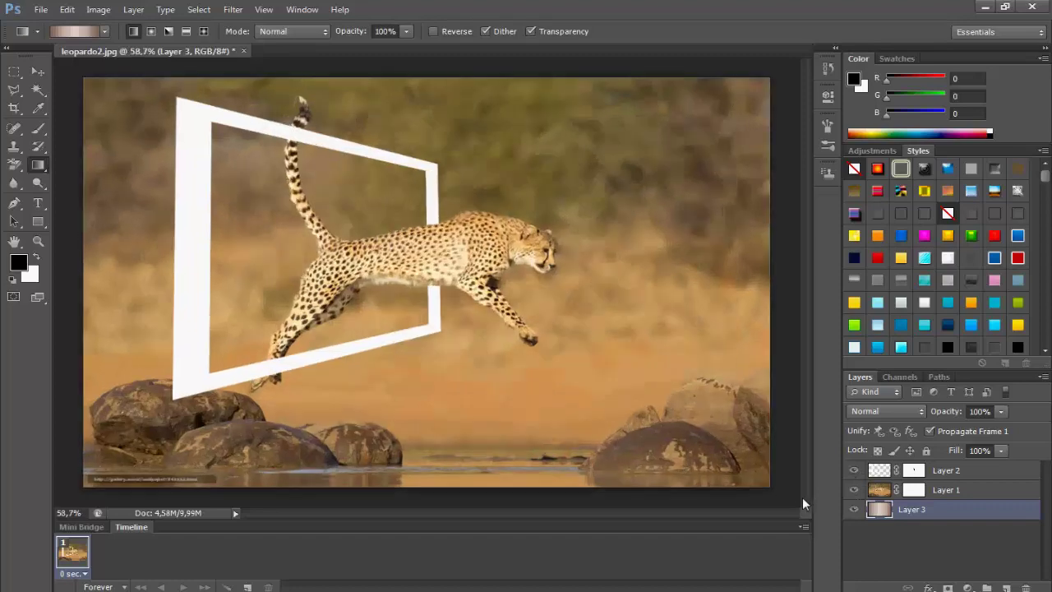
{"action": "left_click", "coordinate": [913, 490]}
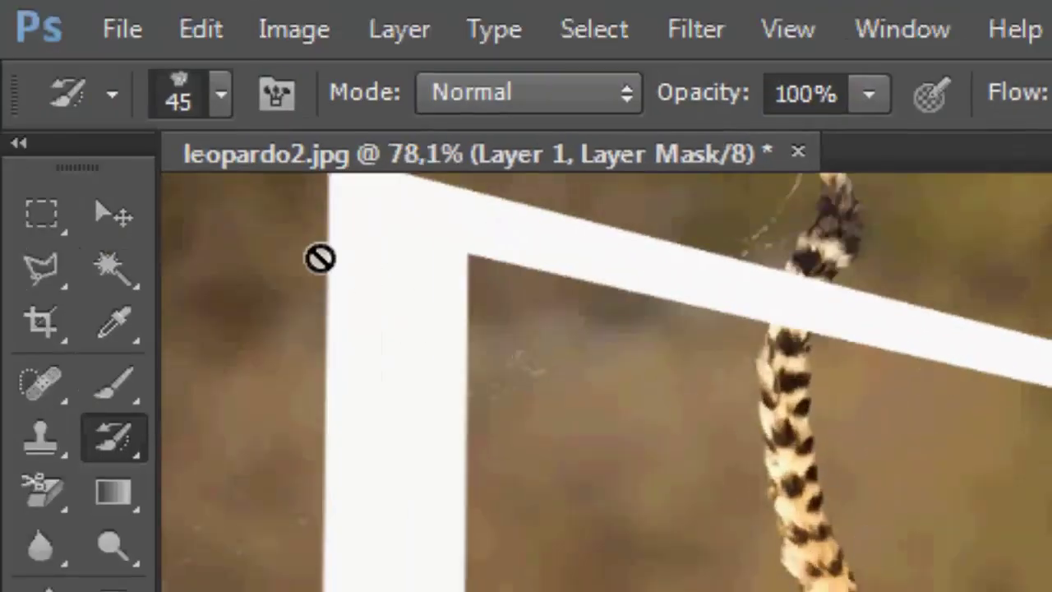
Paint black on Layer 1's mask with the Brush to hide the photo above the frame
{"action": "left_click", "coordinate": [115, 386]}
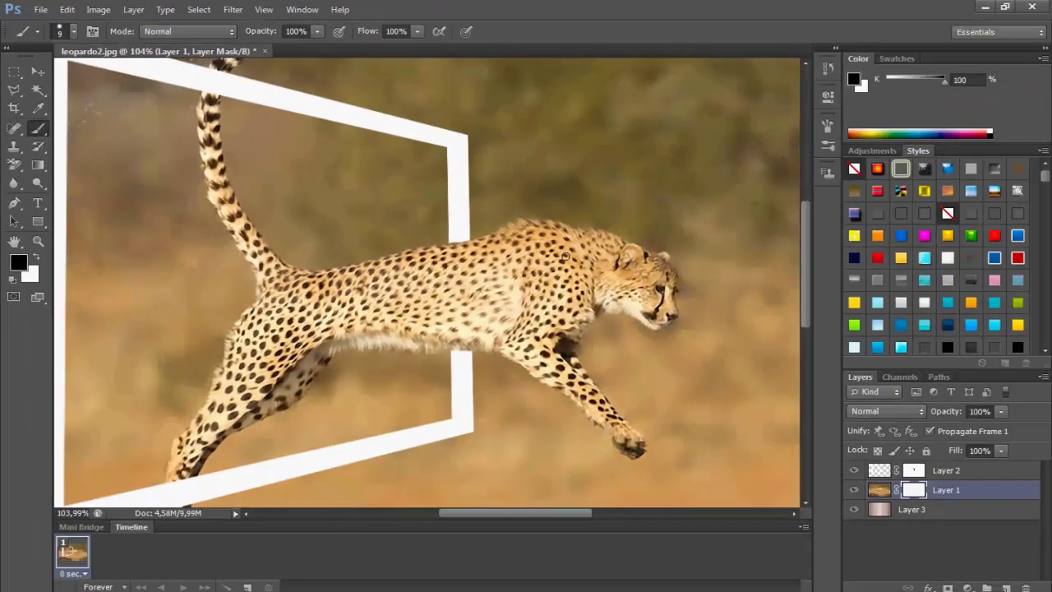
{"action": "scroll", "coordinate": [565, 257], "scroll_direction": "down", "scroll_amount": 2}
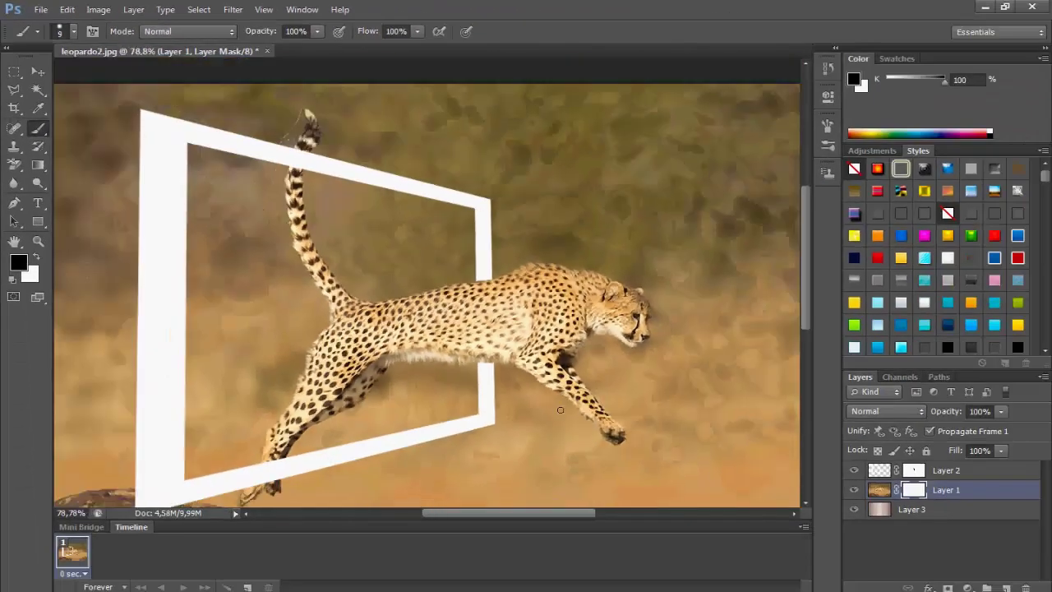
{"action": "scroll", "coordinate": [565, 246], "scroll_direction": "down", "scroll_amount": 1}
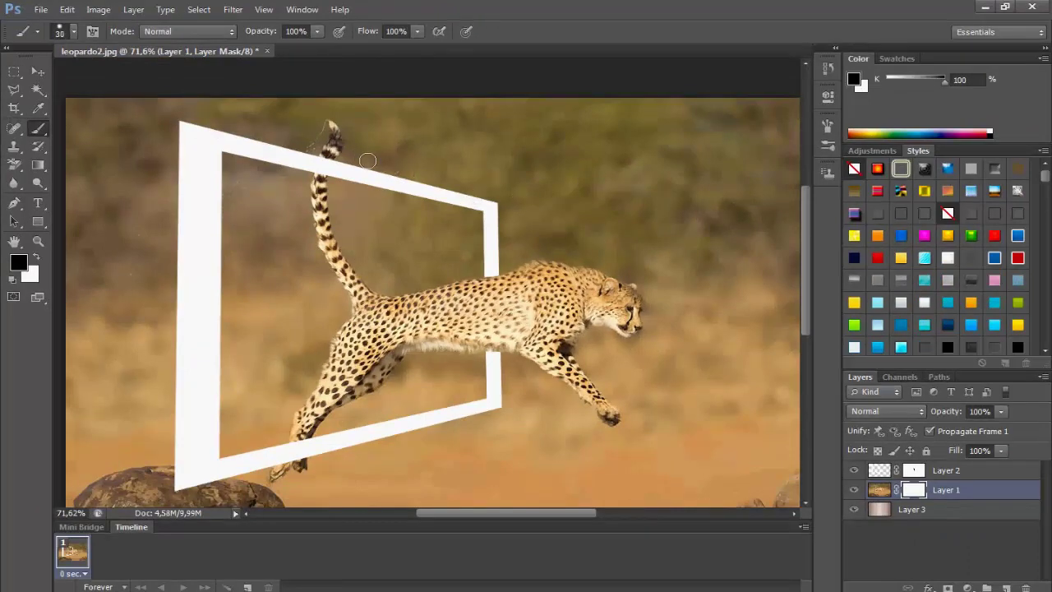
{"action": "mouse_move", "coordinate": [367, 159]}
{"action": "left_mouse_down"}
{"action": "mouse_move", "coordinate": [308, 149]}
{"action": "mouse_move", "coordinate": [435, 181]}
{"action": "mouse_move", "coordinate": [557, 181]}
{"action": "mouse_move", "coordinate": [423, 164]}
{"action": "mouse_move", "coordinate": [493, 136]}
{"action": "mouse_move", "coordinate": [362, 111]}
{"action": "mouse_move", "coordinate": [328, 123]}
{"action": "mouse_move", "coordinate": [376, 136]}
{"action": "left_mouse_up"}
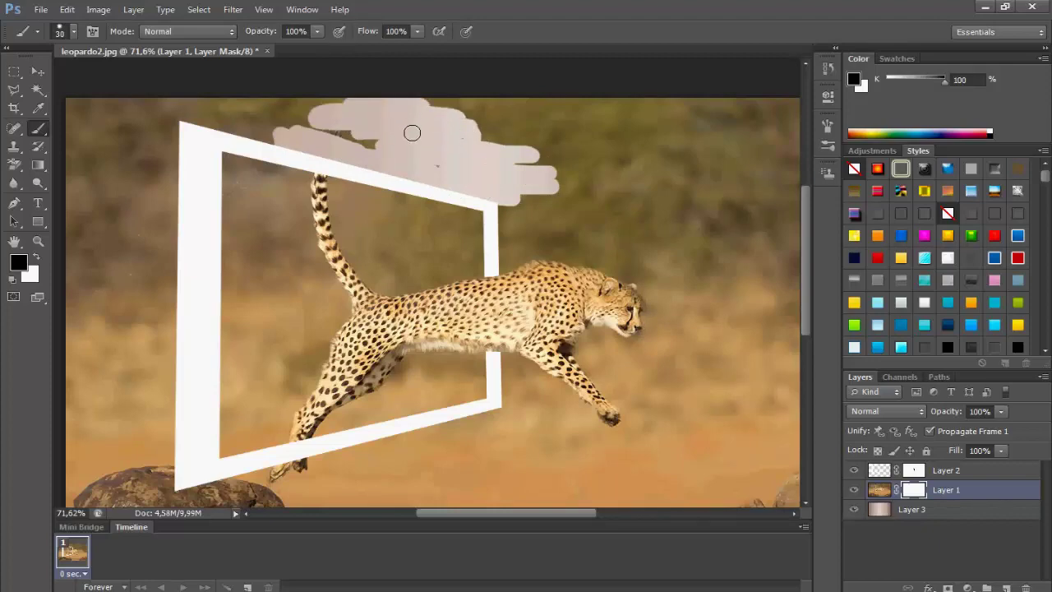
{"action": "key", "text": "bracketright"}
{"action": "key", "text": "bracketright"}
{"action": "scroll", "coordinate": [415, 144], "scroll_direction": "down", "scroll_amount": 2}
{"action": "mouse_move", "coordinate": [378, 156]}
{"action": "left_mouse_down"}
{"action": "mouse_move", "coordinate": [208, 136]}
{"action": "mouse_move", "coordinate": [293, 122]}
{"action": "mouse_move", "coordinate": [156, 131]}
{"action": "mouse_move", "coordinate": [181, 227]}
{"action": "mouse_move", "coordinate": [205, 140]}
{"action": "mouse_move", "coordinate": [225, 219]}
{"action": "mouse_move", "coordinate": [235, 308]}
{"action": "mouse_move", "coordinate": [204, 350]}
{"action": "mouse_move", "coordinate": [169, 271]}
{"action": "mouse_move", "coordinate": [167, 207]}
{"action": "left_mouse_up"}
Enlarge the brush and hide the photo's left edge and bottom strip outside the frame
{"action": "mouse_move", "coordinate": [201, 388]}
{"action": "left_mouse_down"}
{"action": "mouse_move", "coordinate": [164, 448]}
{"action": "mouse_move", "coordinate": [493, 456]}
{"action": "mouse_move", "coordinate": [445, 430]}
{"action": "mouse_move", "coordinate": [255, 396]}
{"action": "mouse_move", "coordinate": [239, 373]}
{"action": "mouse_move", "coordinate": [458, 353]}
{"action": "mouse_move", "coordinate": [296, 453]}
{"action": "mouse_move", "coordinate": [238, 424]}
{"action": "mouse_move", "coordinate": [682, 444]}
{"action": "mouse_move", "coordinate": [511, 399]}
{"action": "mouse_move", "coordinate": [480, 354]}
{"action": "mouse_move", "coordinate": [725, 392]}
{"action": "mouse_move", "coordinate": [715, 184]}
{"action": "mouse_move", "coordinate": [453, 128]}
{"action": "mouse_move", "coordinate": [554, 181]}
{"action": "mouse_move", "coordinate": [470, 205]}
{"action": "mouse_move", "coordinate": [572, 252]}
{"action": "mouse_move", "coordinate": [571, 378]}
{"action": "mouse_move", "coordinate": [469, 359]}
{"action": "mouse_move", "coordinate": [448, 333]}
{"action": "mouse_move", "coordinate": [629, 185]}
{"action": "mouse_move", "coordinate": [657, 301]}
{"action": "mouse_move", "coordinate": [614, 326]}
{"action": "left_mouse_up"}
{"action": "key", "text": "bracketright"}
{"action": "key", "text": "bracketright"}
{"action": "key", "text": "bracketright"}
{"action": "scroll", "coordinate": [404, 327], "scroll_direction": "up", "scroll_amount": 2}
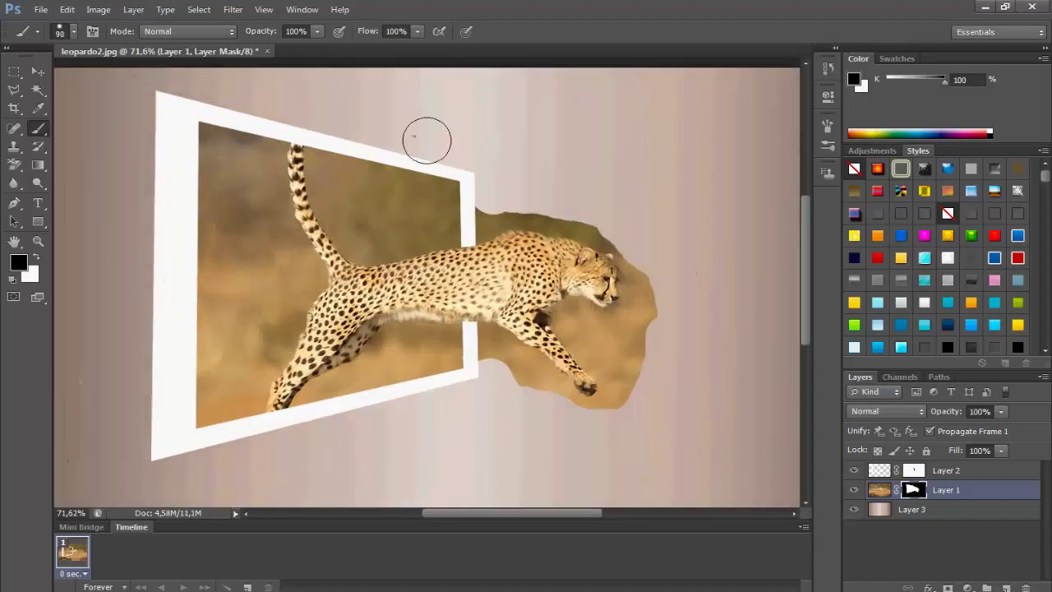
{"action": "mouse_move", "coordinate": [624, 394]}
{"action": "left_mouse_down"}
{"action": "mouse_move", "coordinate": [675, 379]}
{"action": "mouse_move", "coordinate": [700, 318]}
{"action": "left_mouse_up"}
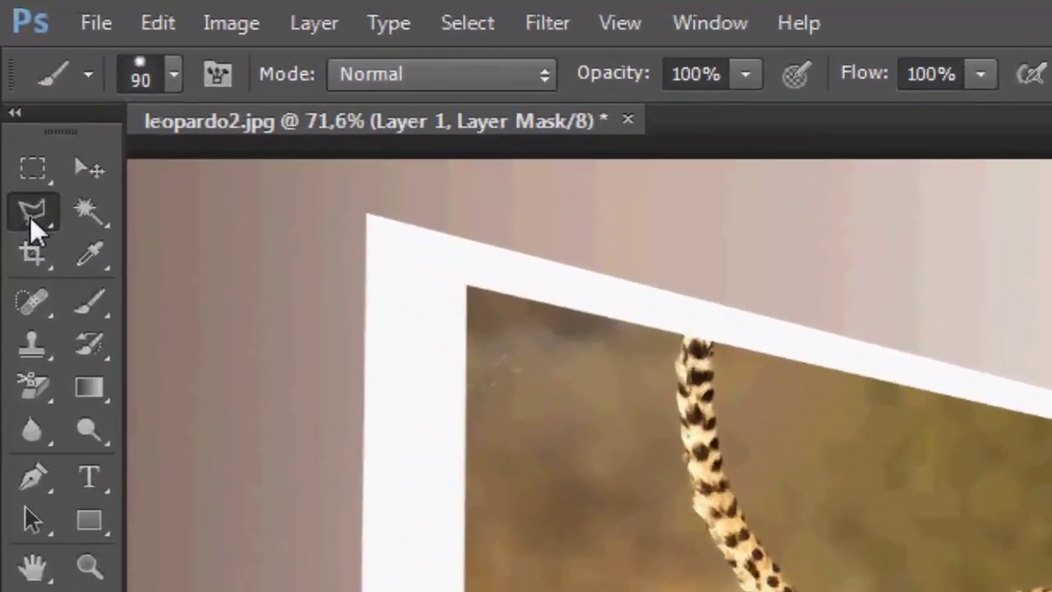
{"action": "left_click", "coordinate": [16, 106]}
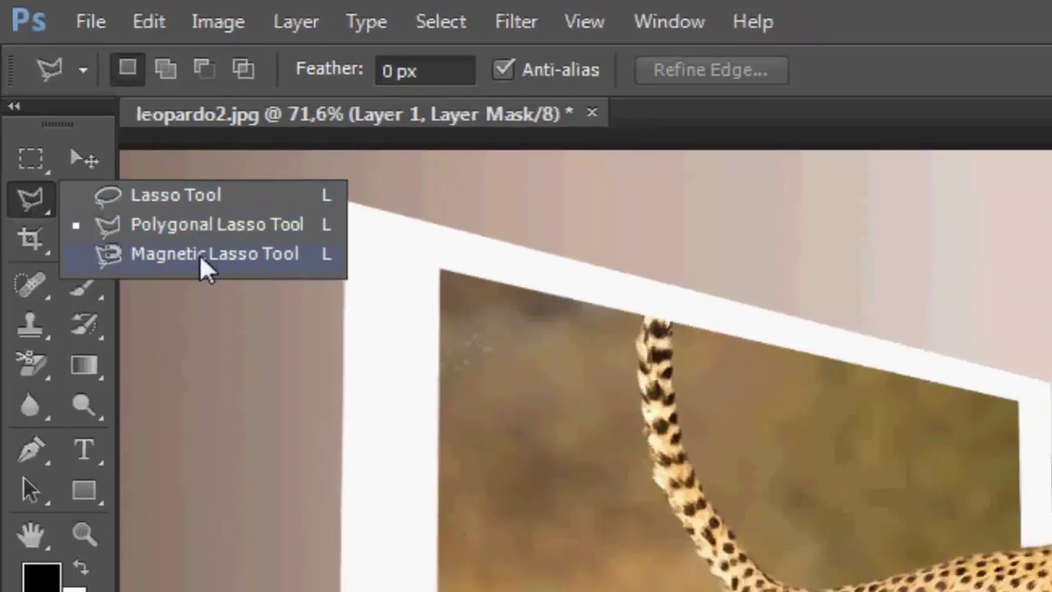
{"action": "left_click", "coordinate": [212, 271]}
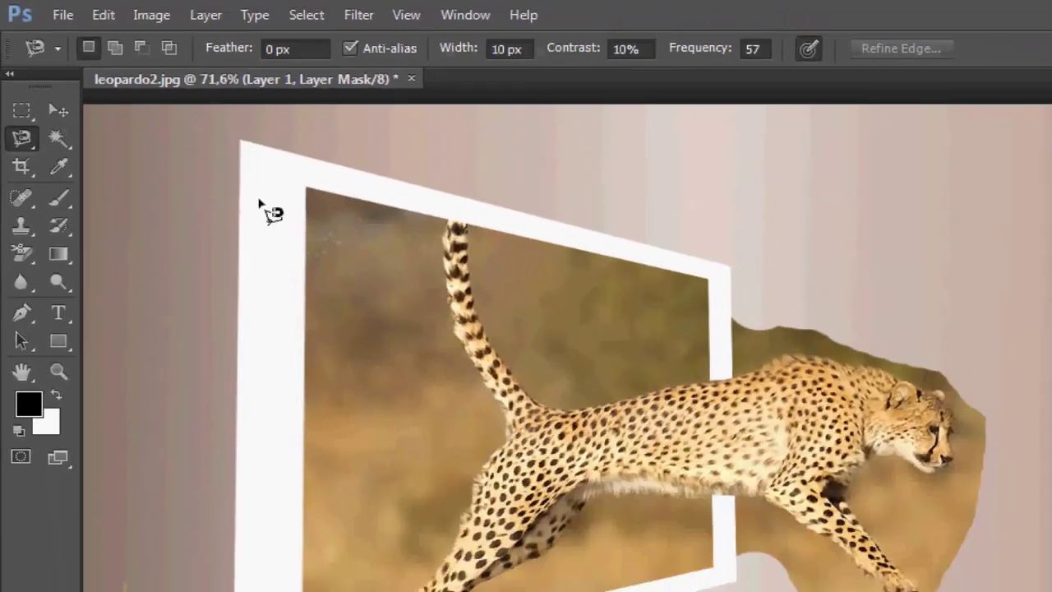
{"action": "left_click", "coordinate": [879, 493]}
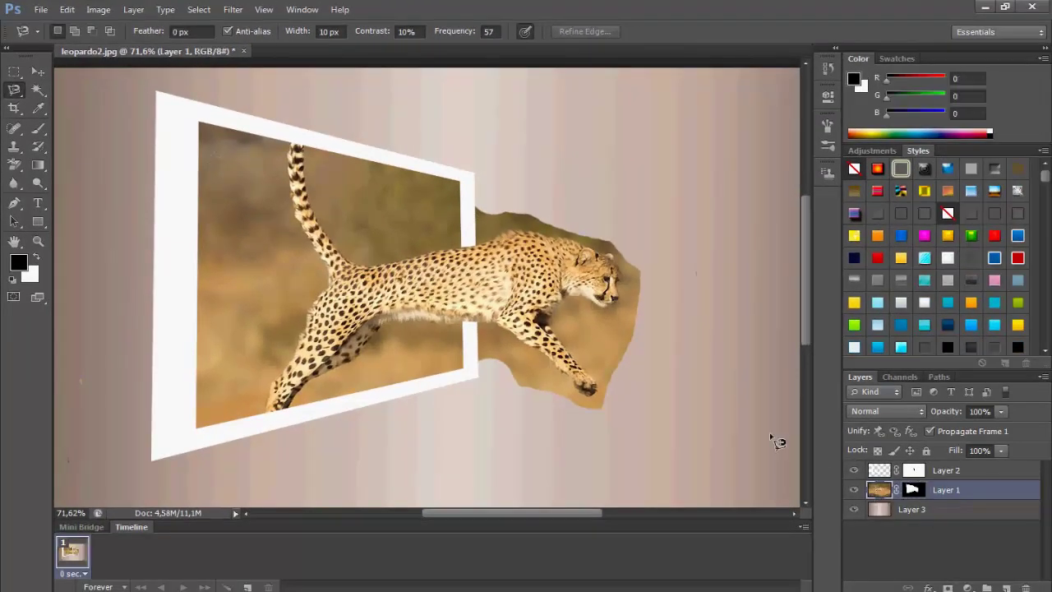
{"action": "left_click", "coordinate": [478, 197]}
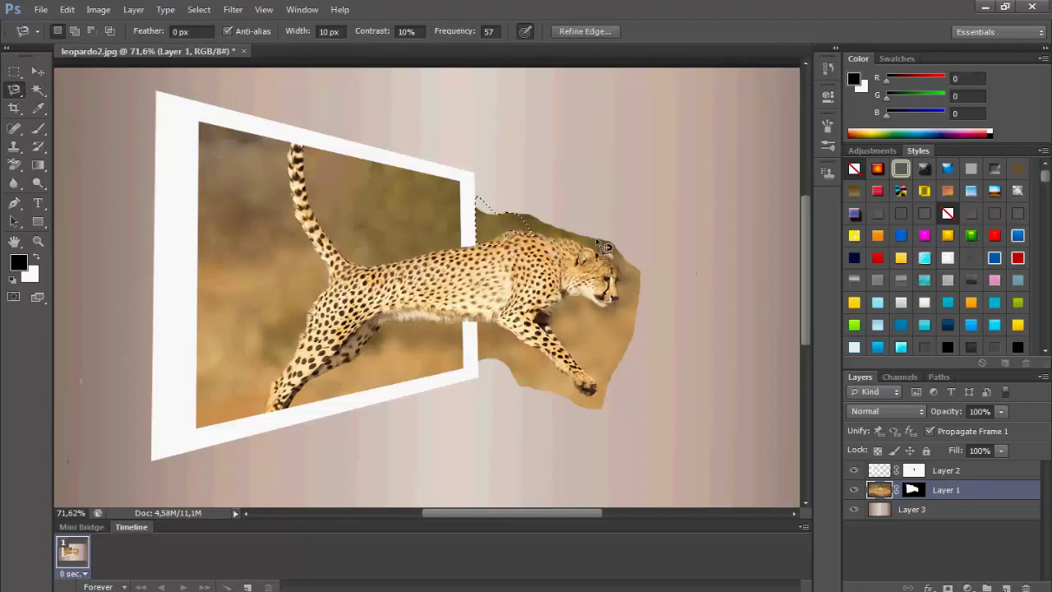
{"action": "left_click", "coordinate": [454, 204]}
{"action": "key", "text": "ctrl+d"}
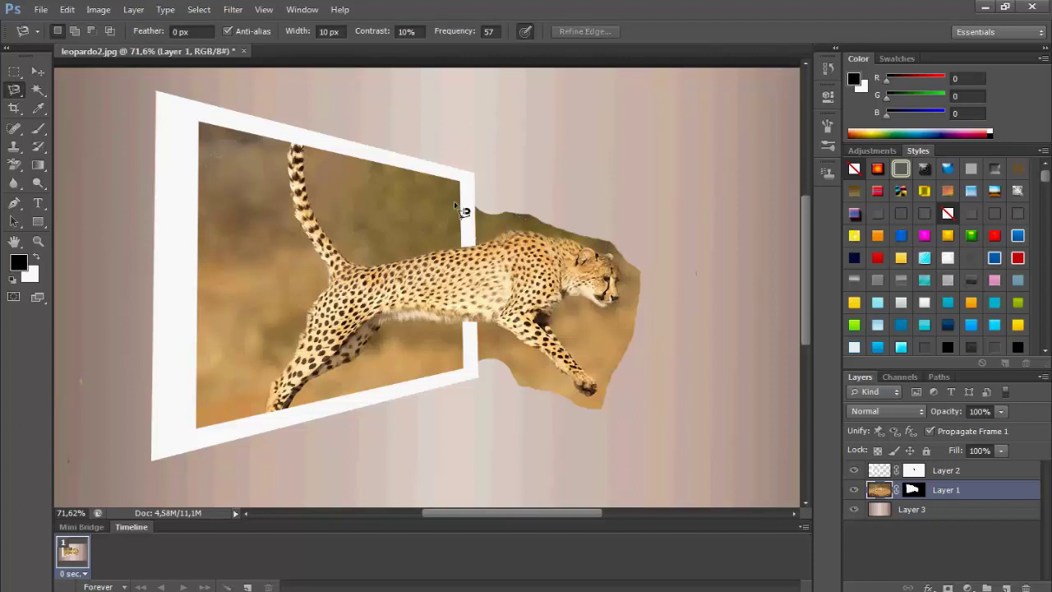
{"action": "right_click", "coordinate": [15, 90]}
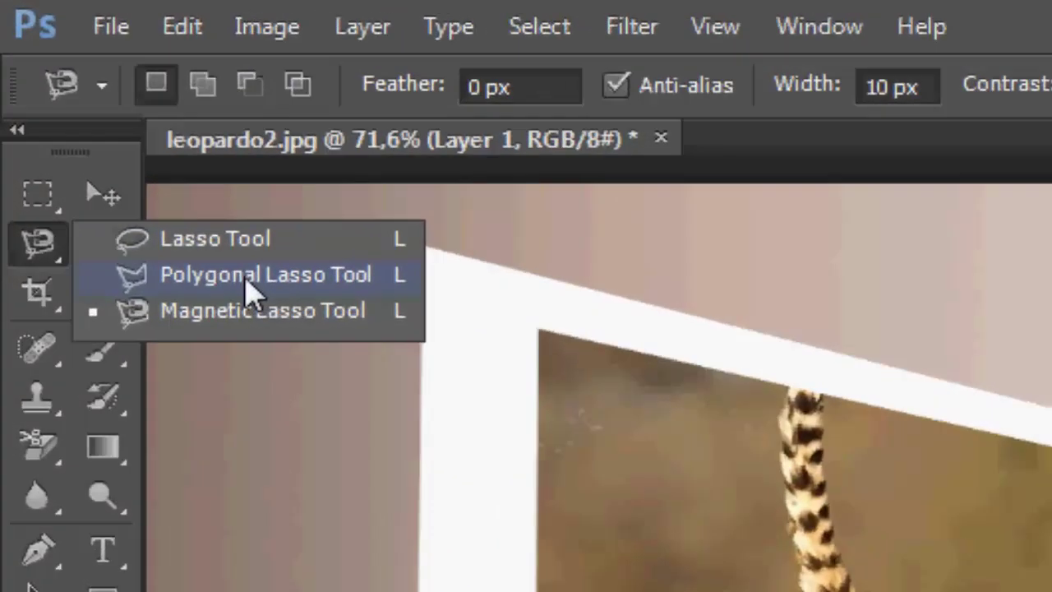
{"action": "left_click", "coordinate": [78, 100]}
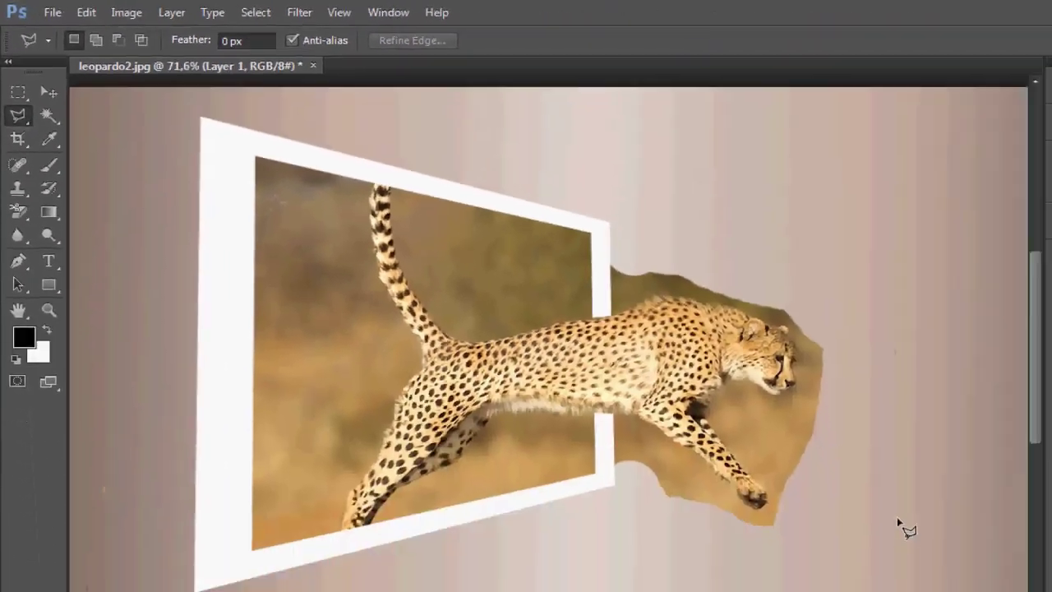
Switch from Layer 1's mask back to the photo and discard a stray selection beside the frame
{"action": "scroll", "coordinate": [758, 458], "scroll_direction": "up", "scroll_amount": 3}
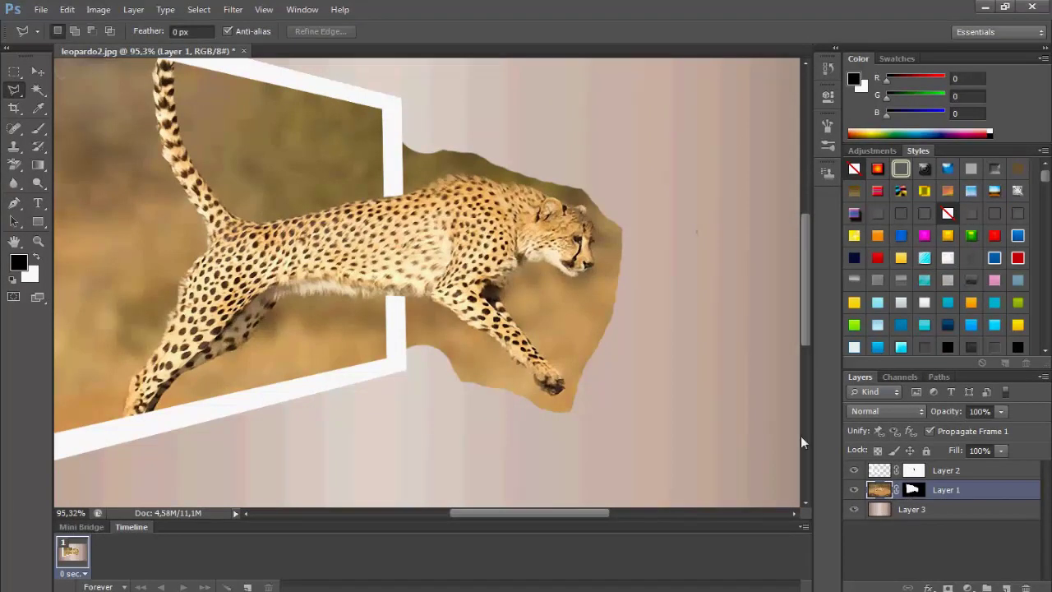
{"action": "left_click", "coordinate": [912, 490]}
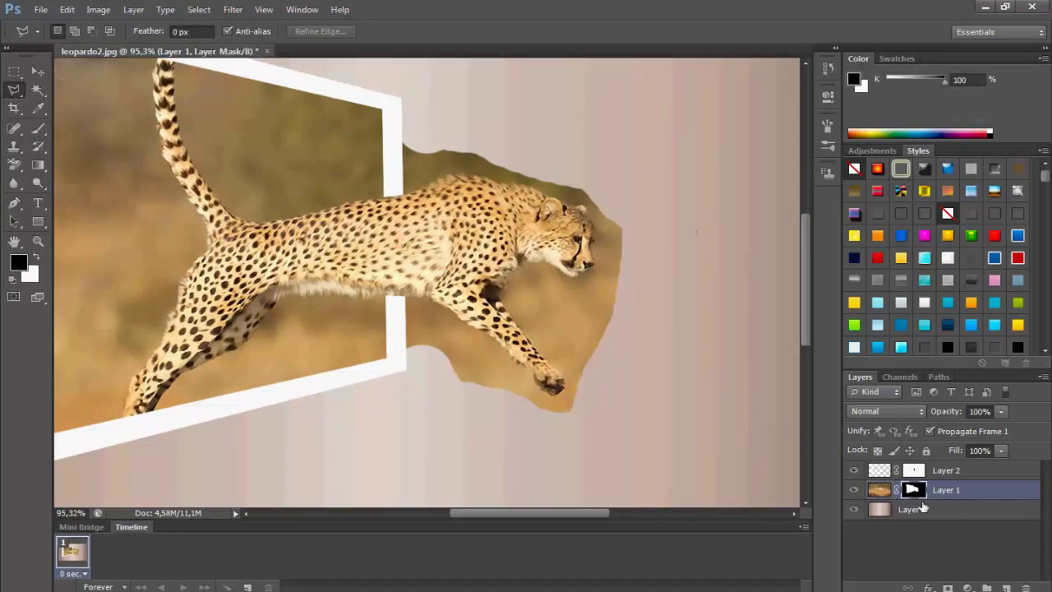
{"action": "left_click", "coordinate": [879, 490]}
{"action": "scroll", "coordinate": [509, 199], "scroll_direction": "up", "scroll_amount": 3}
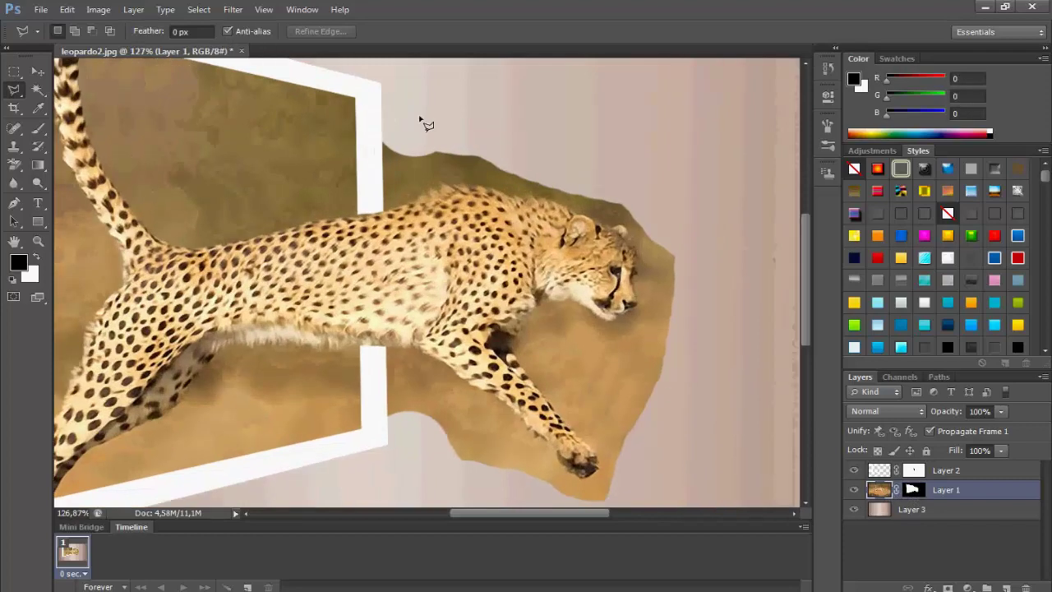
{"action": "scroll", "coordinate": [526, 198], "scroll_direction": "up", "scroll_amount": 2}
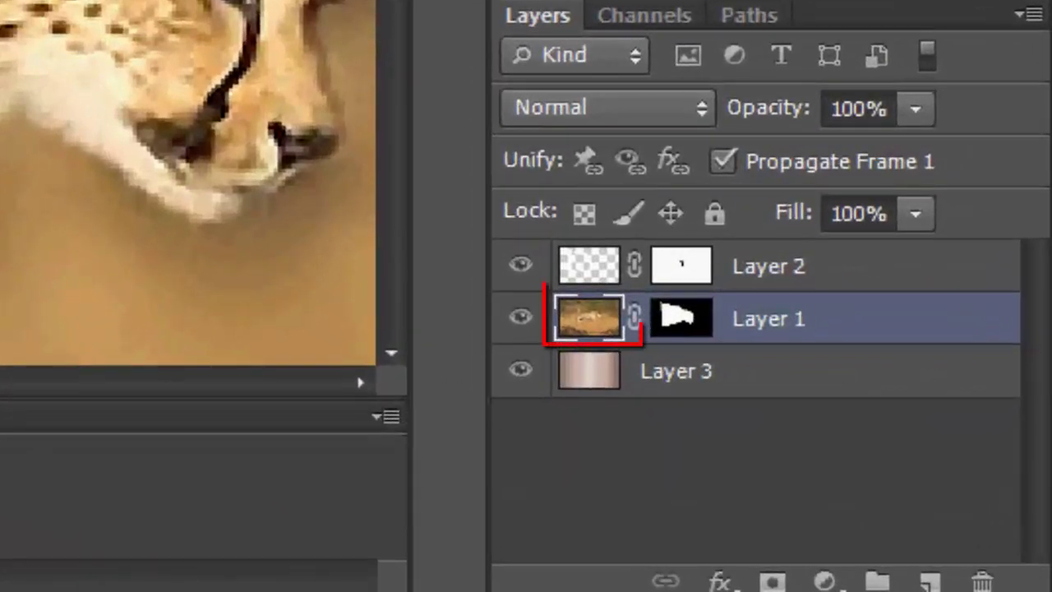
{"action": "scroll", "coordinate": [357, 261], "scroll_direction": "down", "scroll_amount": 3}
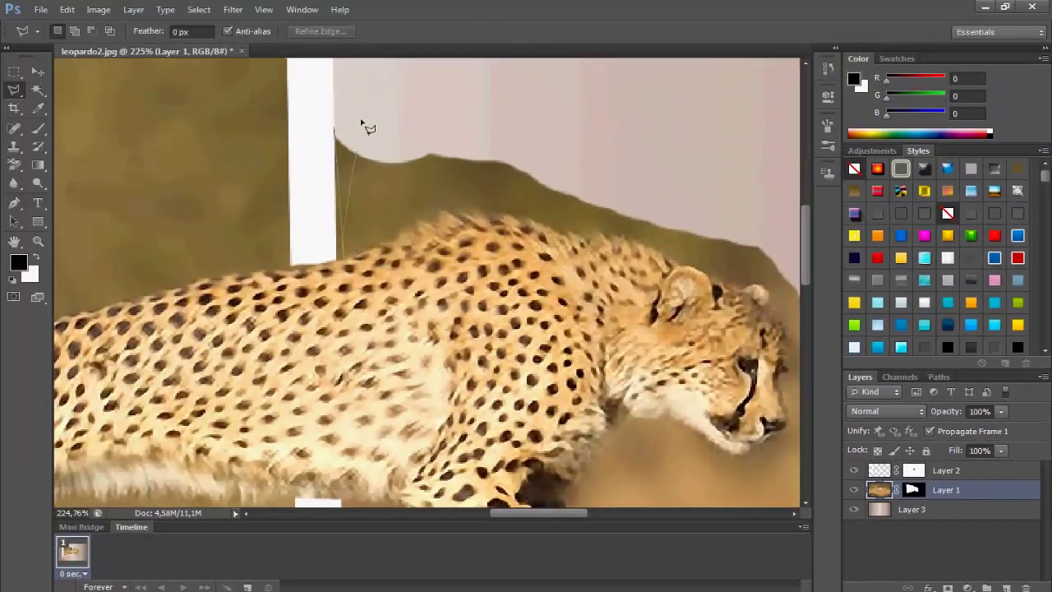
{"action": "double_click", "coordinate": [355, 100]}
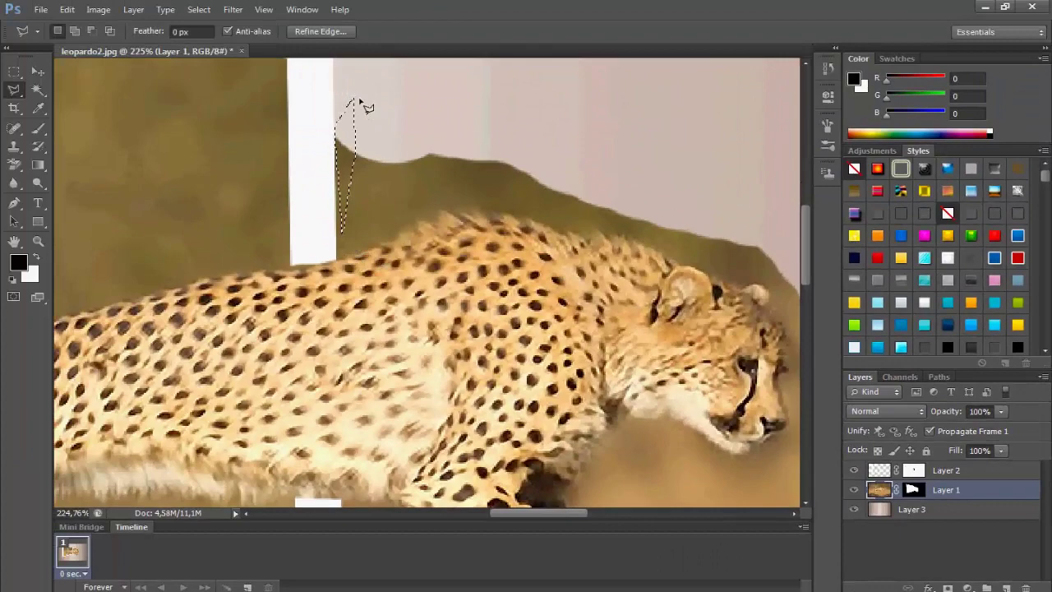
{"action": "key", "text": "ctrl+d"}
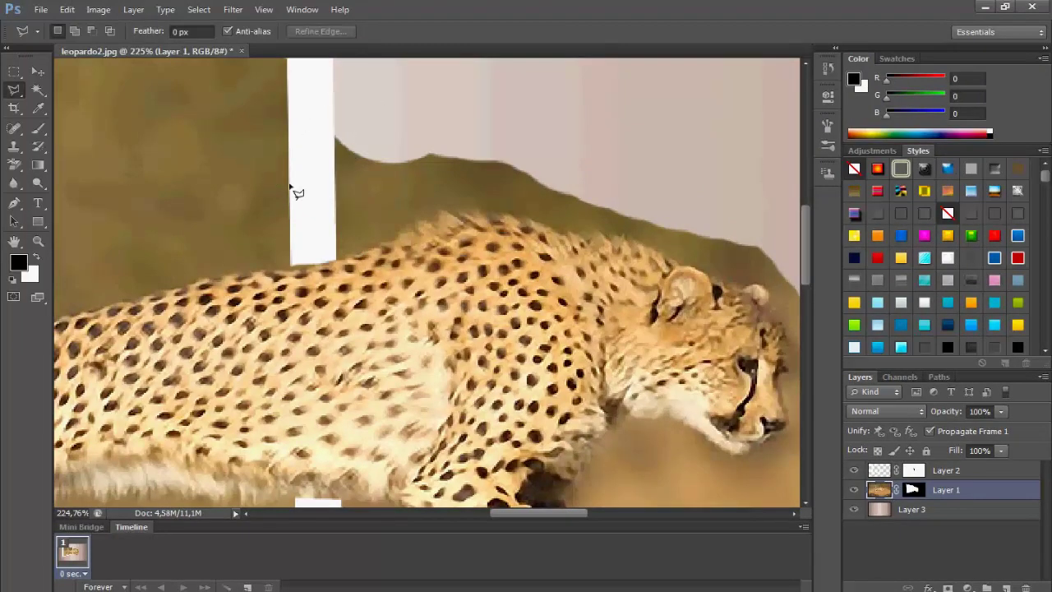
Trace a Magnetic Lasso outline along the cheetah's back toward its ears
{"action": "scroll", "coordinate": [289, 188], "scroll_direction": "up", "scroll_amount": 3}
{"action": "scroll", "coordinate": [353, 119], "scroll_direction": "up", "scroll_amount": 3}
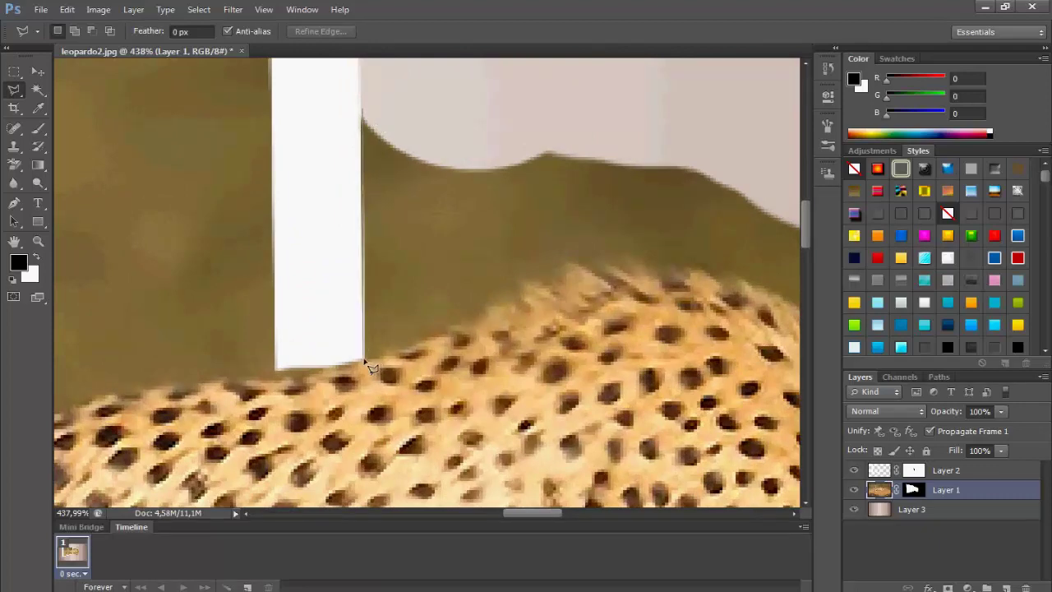
{"action": "left_click", "coordinate": [468, 327]}
{"action": "left_click_drag", "start_coordinate": [756, 288], "coordinate": [630, 307]}
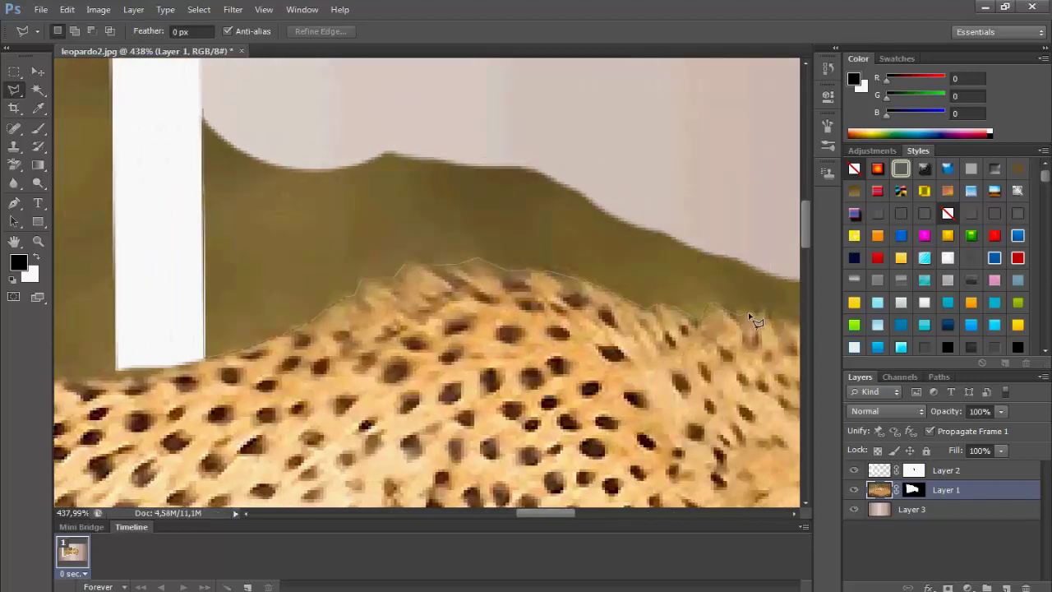
{"action": "left_click_drag", "start_coordinate": [763, 328], "coordinate": [699, 357]}
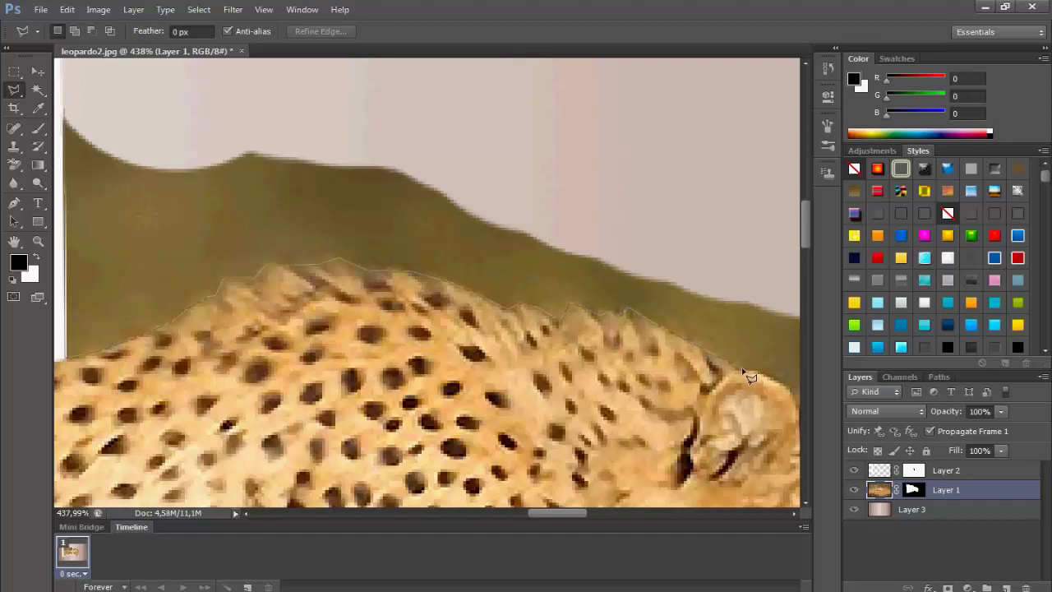
{"action": "left_click_drag", "start_coordinate": [765, 379], "coordinate": [678, 394]}
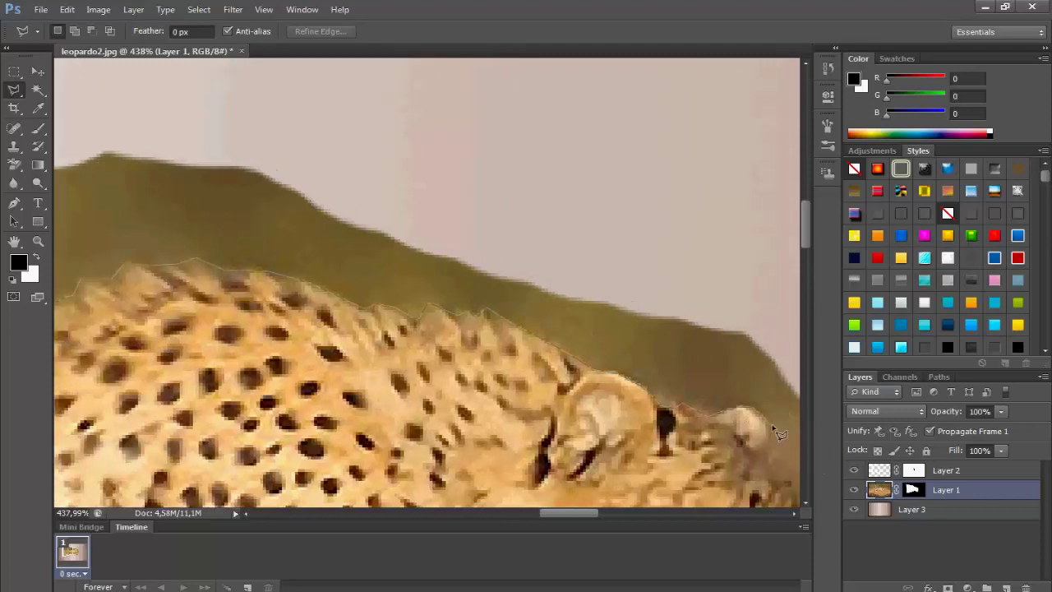
{"action": "left_click_drag", "start_coordinate": [779, 417], "coordinate": [649, 462]}
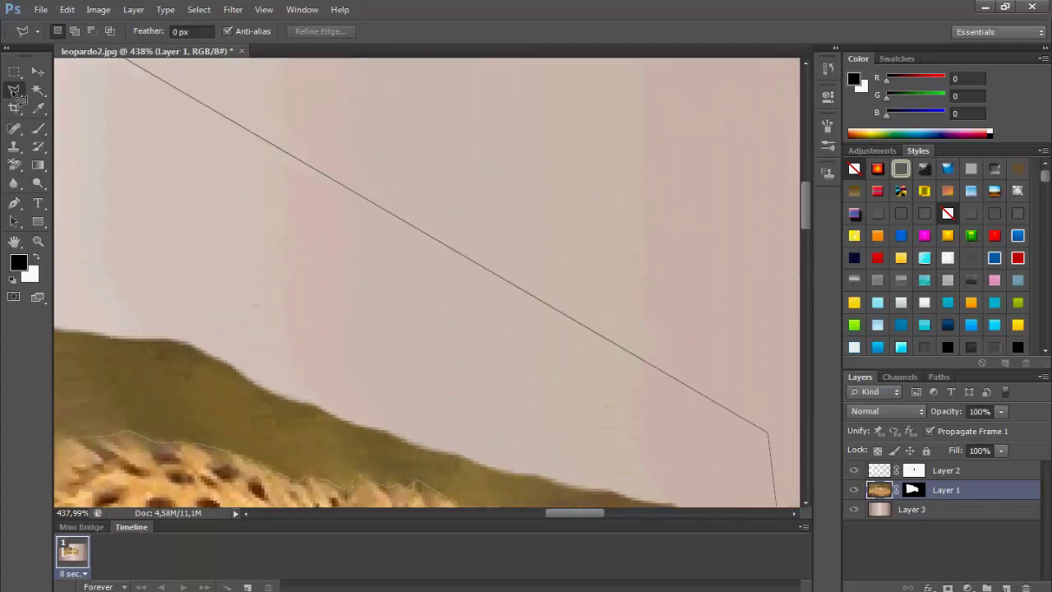
Close the back outline into a selection and hide that background on Layer 1's mask
{"action": "double_click", "coordinate": [210, 243]}
{"action": "scroll", "coordinate": [716, 364], "scroll_direction": "down", "scroll_amount": 5}
{"action": "scroll", "coordinate": [664, 359], "scroll_direction": "up", "scroll_amount": 2}
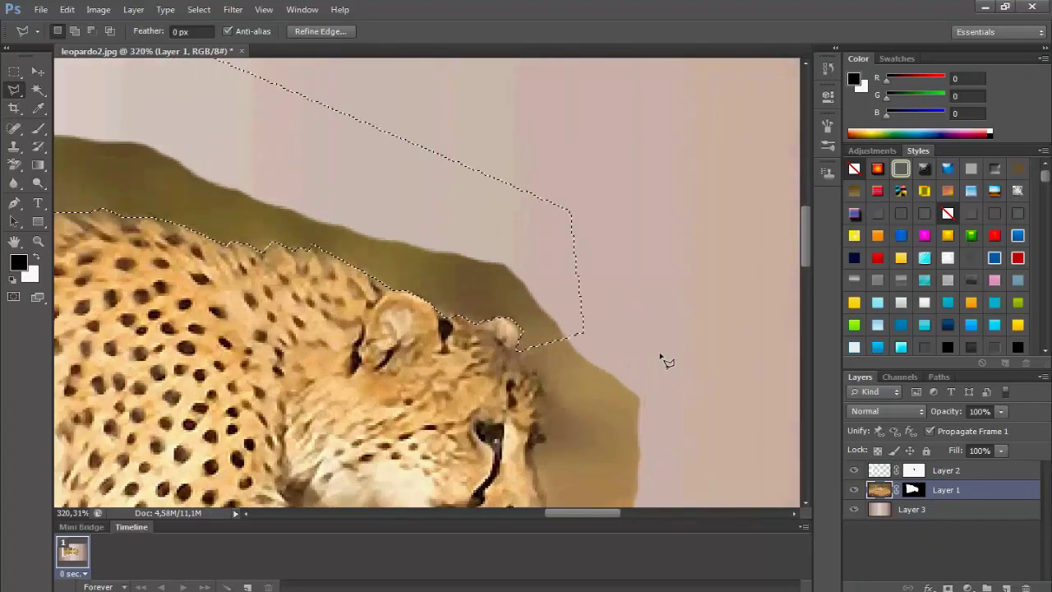
{"action": "scroll", "coordinate": [681, 328], "scroll_direction": "down", "scroll_amount": 2}
{"action": "key", "text": "ctrl+d"}
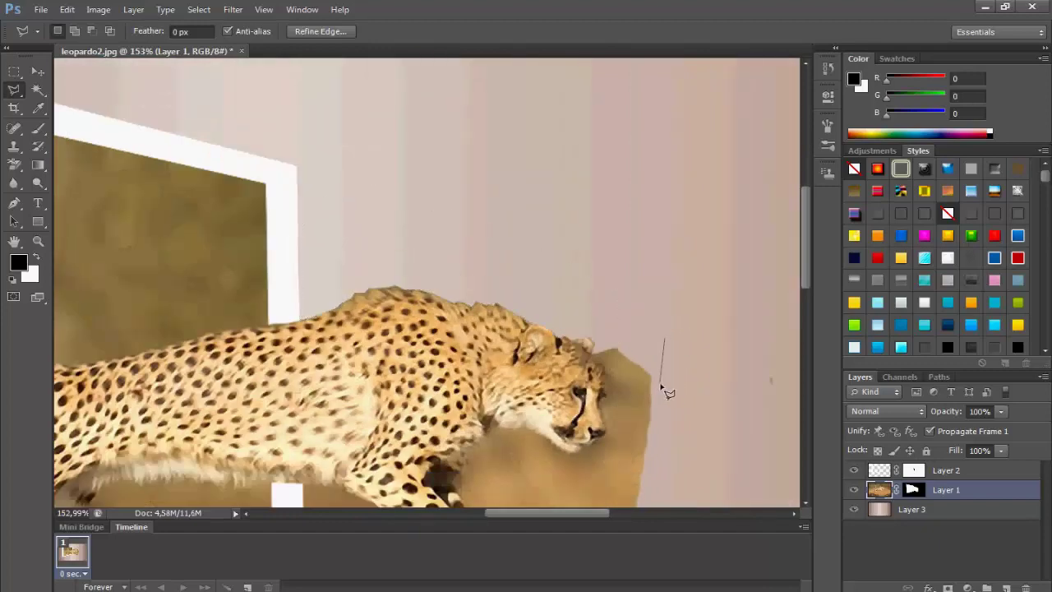
Start a Polygonal Lasso outline at the cheetah's ear, tracing down its cheek and chin
{"action": "scroll", "coordinate": [666, 380], "scroll_direction": "up", "scroll_amount": 2}
{"action": "scroll", "coordinate": [583, 328], "scroll_direction": "up", "scroll_amount": 1}
{"action": "left_click", "coordinate": [493, 261]}
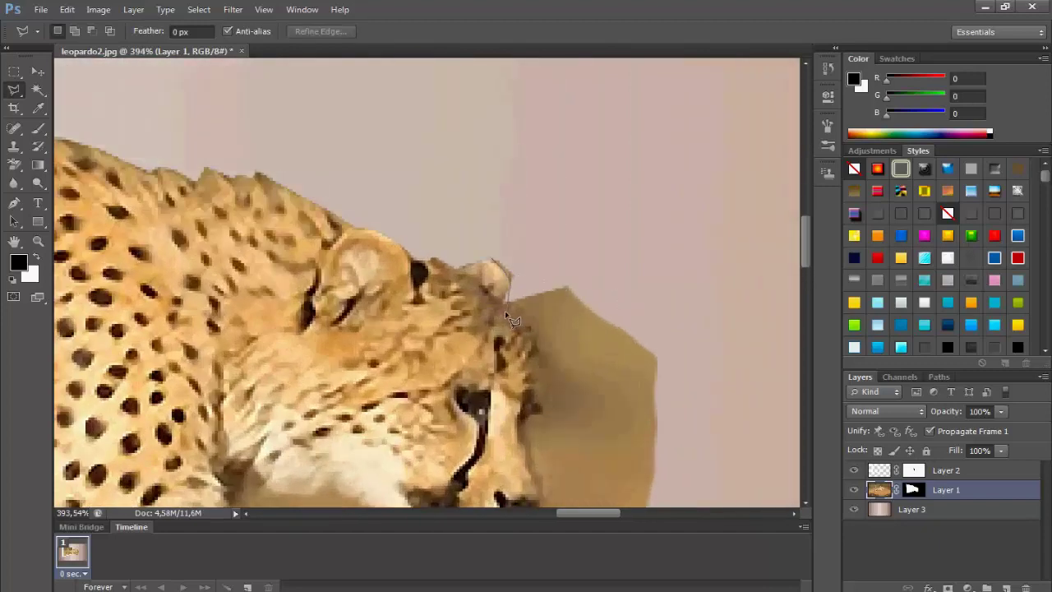
{"action": "left_click_drag", "start_coordinate": [541, 363], "coordinate": [537, 404]}
{"action": "scroll", "coordinate": [530, 446], "scroll_direction": "down", "scroll_amount": 1}
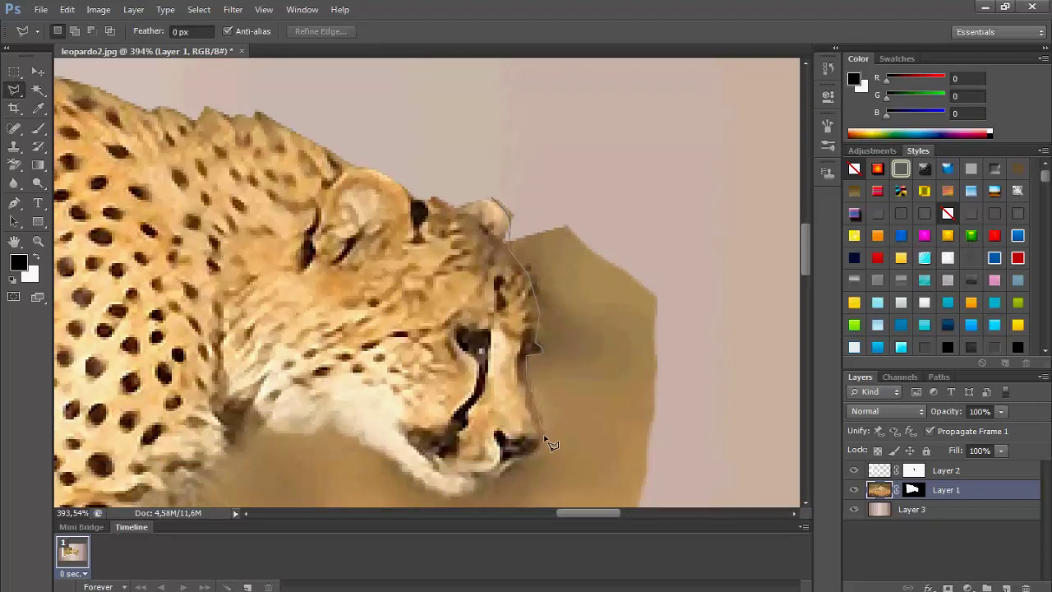
{"action": "left_click_drag", "start_coordinate": [544, 436], "coordinate": [539, 452]}
{"action": "scroll", "coordinate": [500, 483], "scroll_direction": "down", "scroll_amount": 1}
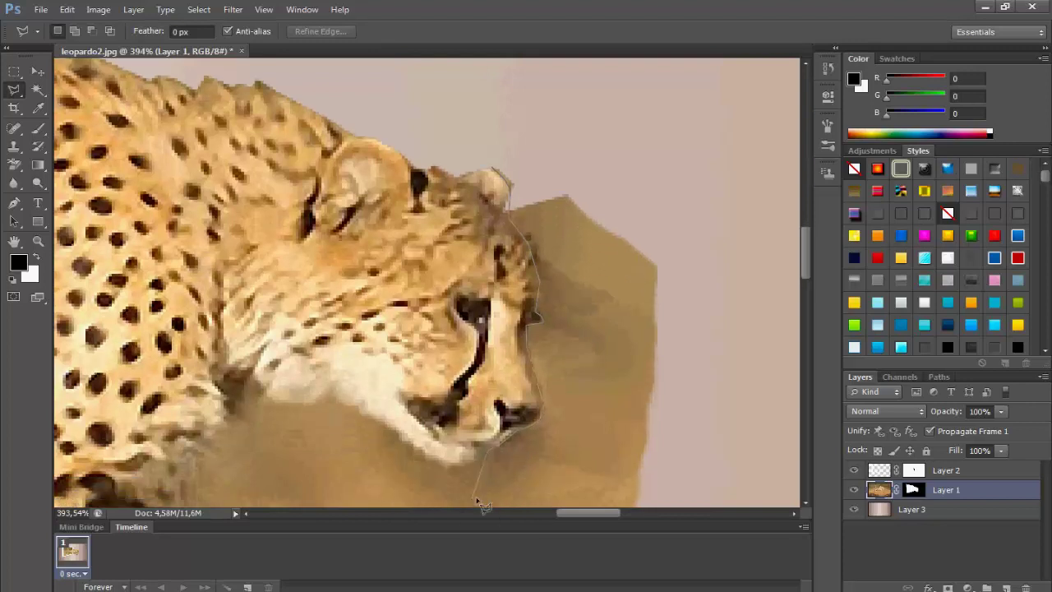
{"action": "left_click_drag", "start_coordinate": [500, 483], "coordinate": [468, 476]}
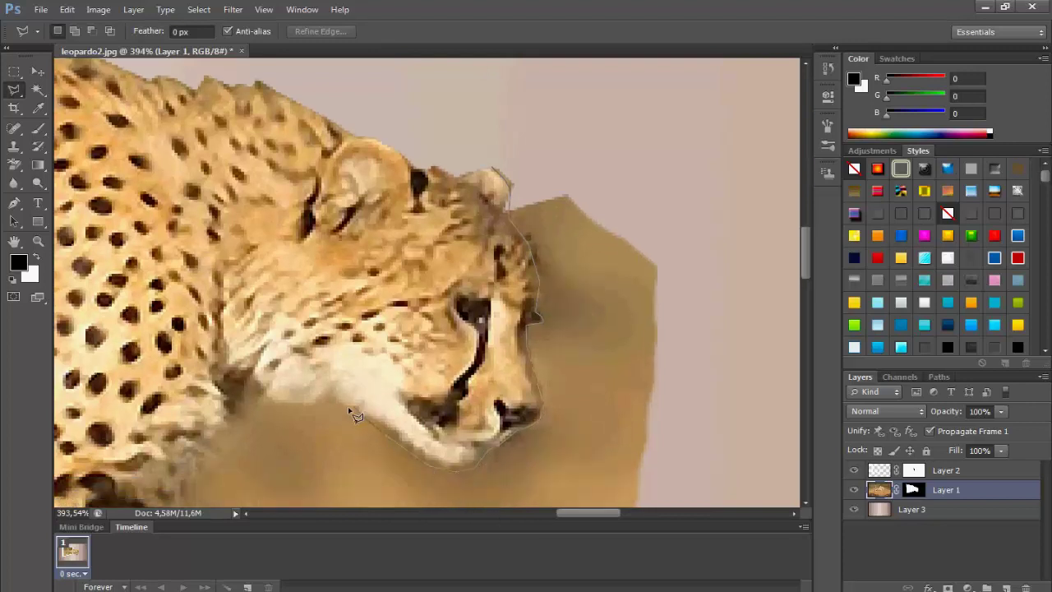
{"action": "mouse_move", "coordinate": [327, 403]}
{"action": "left_mouse_down"}
{"action": "mouse_move", "coordinate": [282, 411]}
{"action": "mouse_move", "coordinate": [266, 399]}
{"action": "mouse_move", "coordinate": [88, 558]}
{"action": "left_mouse_up"}
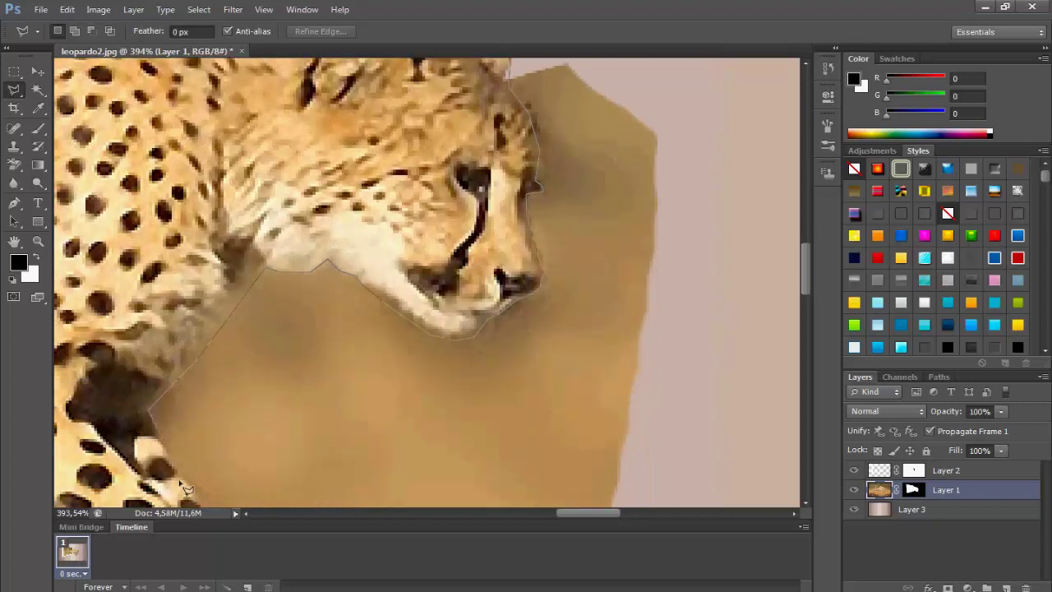
Continue the outline around the cheetah's shoulder, front leg and paw
{"action": "left_click", "coordinate": [149, 415]}
{"action": "scroll", "coordinate": [189, 390], "scroll_direction": "down", "scroll_amount": 3}
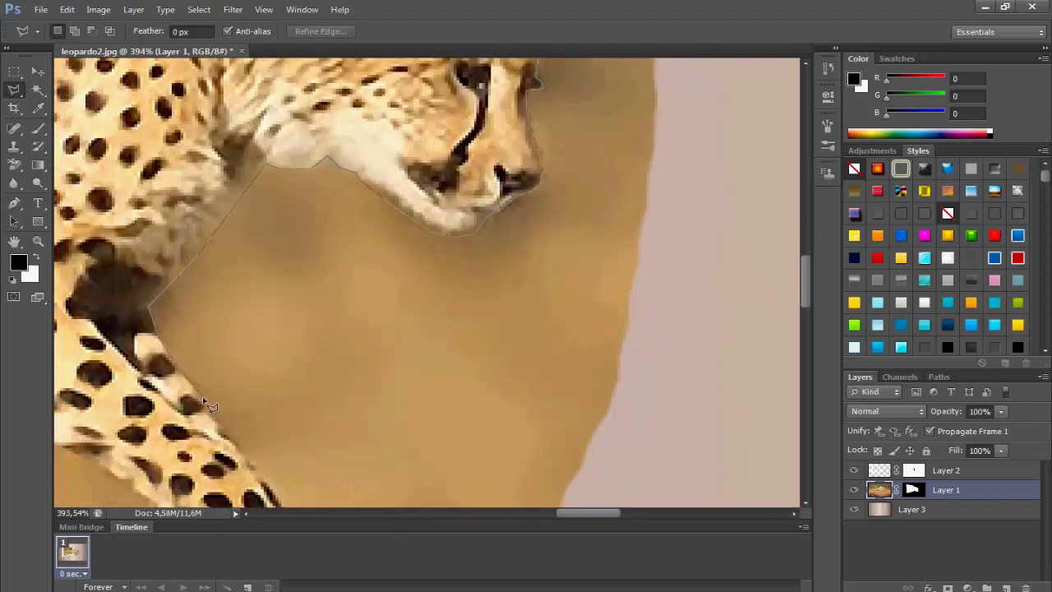
{"action": "scroll", "coordinate": [263, 464], "scroll_direction": "down", "scroll_amount": 2}
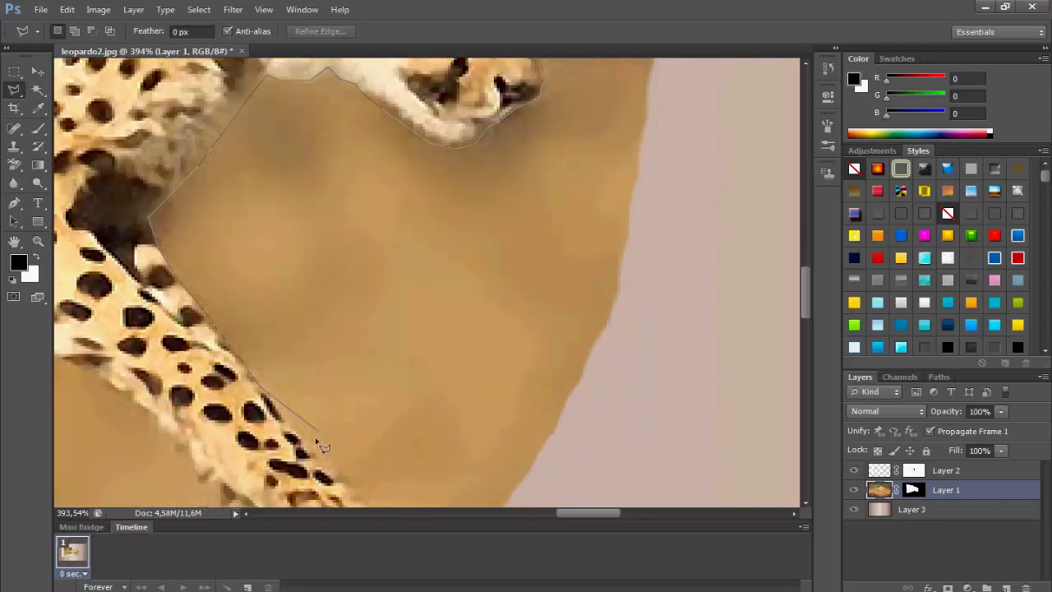
{"action": "left_click", "coordinate": [319, 456]}
{"action": "scroll", "coordinate": [378, 486], "scroll_direction": "down", "scroll_amount": 2}
{"action": "scroll", "coordinate": [428, 436], "scroll_direction": "down", "scroll_amount": 1}
{"action": "left_click", "coordinate": [415, 423]}
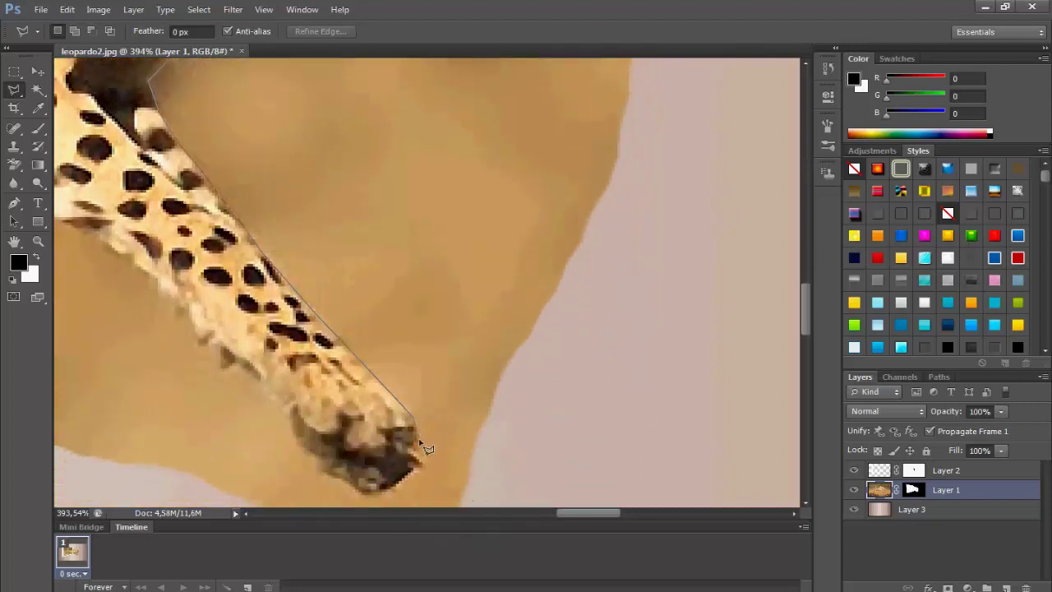
{"action": "left_click", "coordinate": [431, 470]}
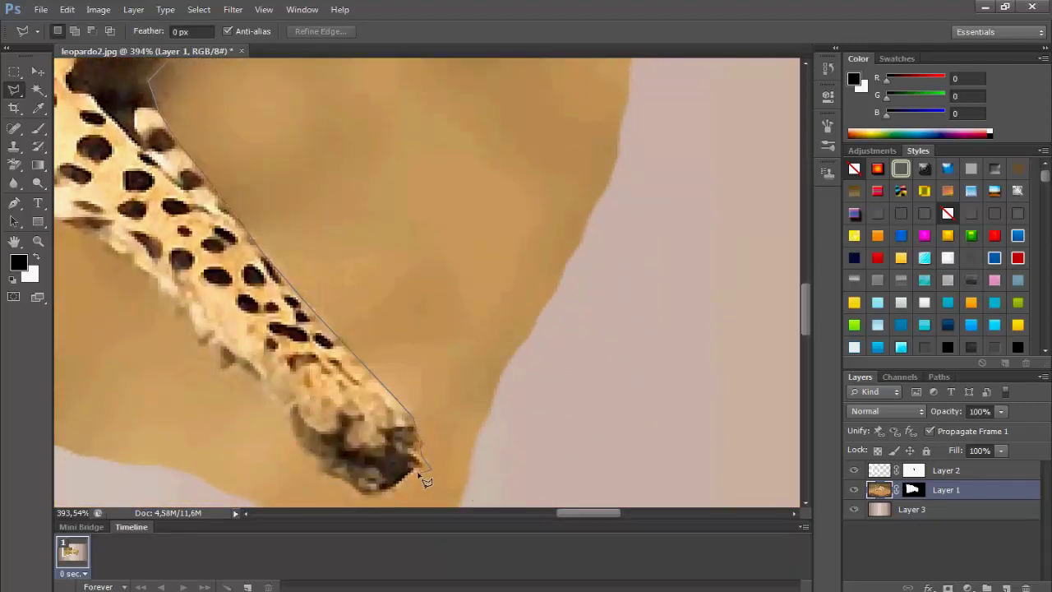
{"action": "left_click", "coordinate": [374, 492]}
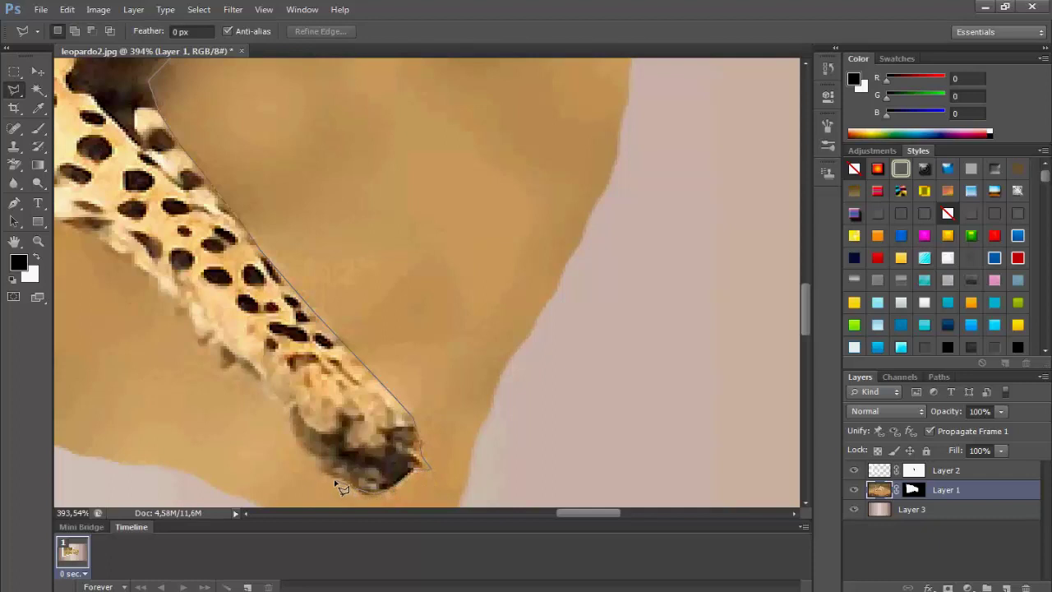
{"action": "left_click", "coordinate": [289, 411]}
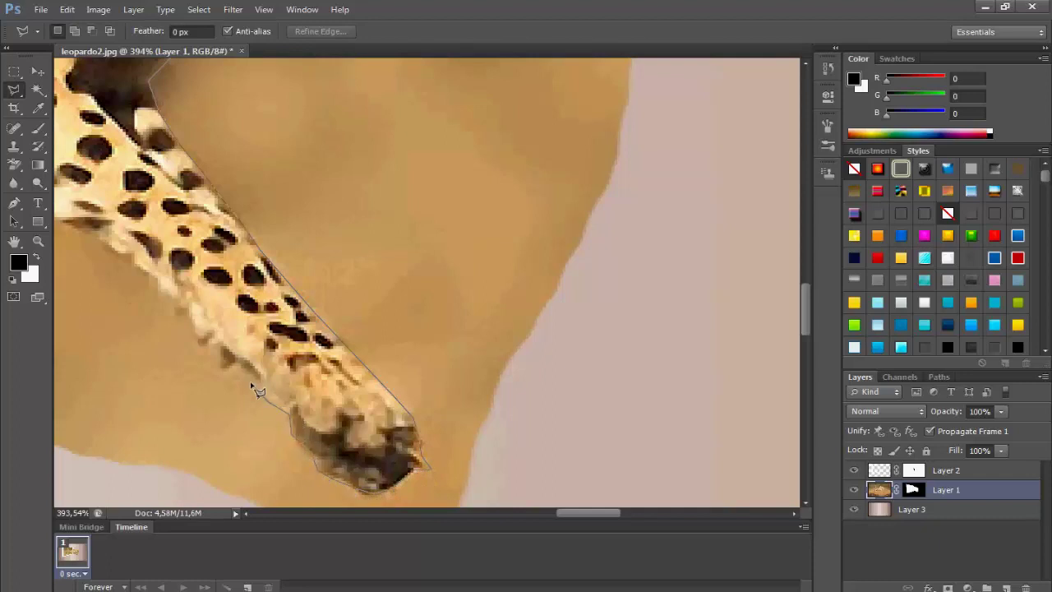
{"action": "left_click", "coordinate": [197, 345]}
{"action": "left_click", "coordinate": [74, 224]}
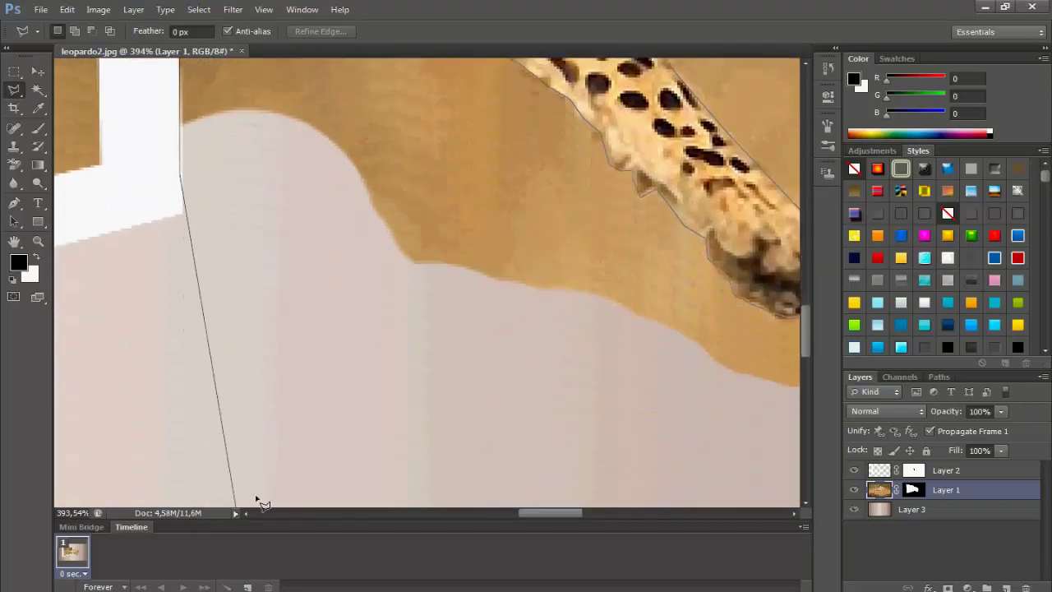
Enclose the leftover background below the leg and beyond the head, hide it, and deselect
{"action": "left_click", "coordinate": [230, 451]}
{"action": "left_click", "coordinate": [410, 470]}
{"action": "left_click", "coordinate": [692, 443]}
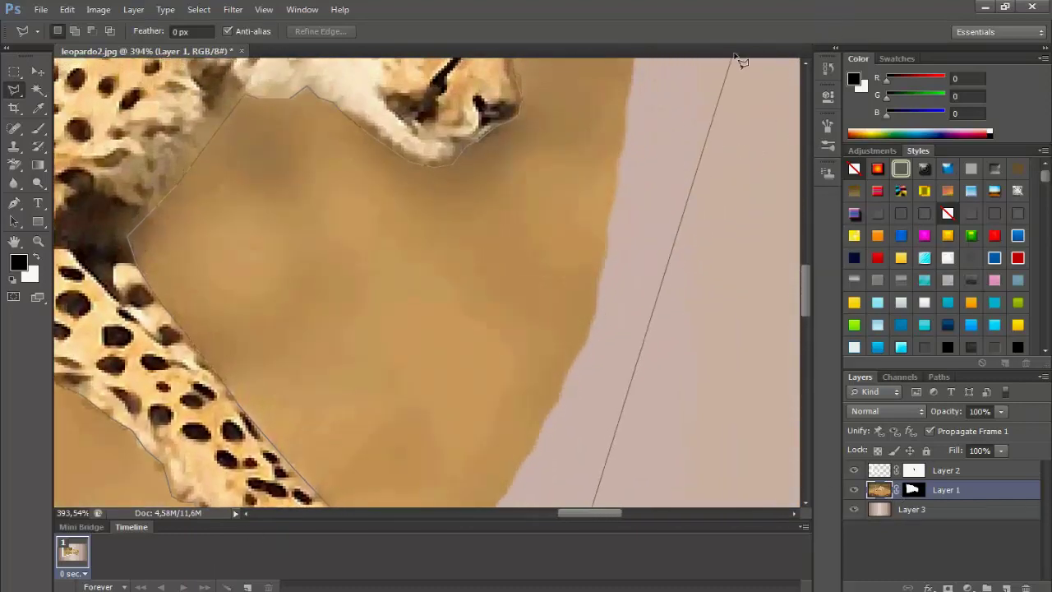
{"action": "left_click", "coordinate": [735, 61]}
{"action": "left_click", "coordinate": [729, 86]}
{"action": "left_click", "coordinate": [554, 116]}
{"action": "scroll", "coordinate": [716, 441], "scroll_direction": "down", "scroll_amount": 5}
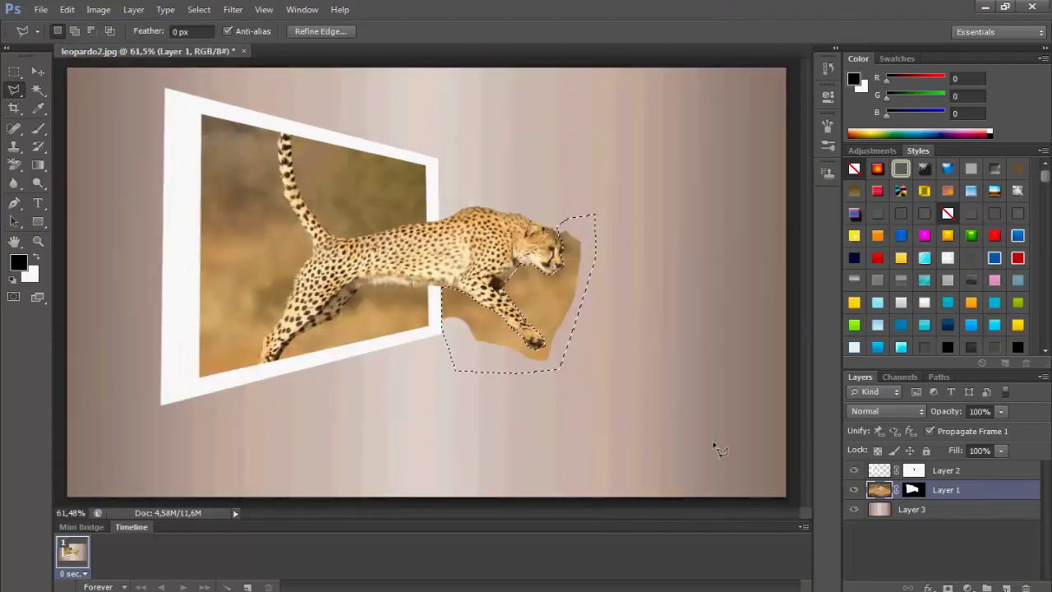
{"action": "scroll", "coordinate": [639, 333], "scroll_direction": "up", "scroll_amount": 2}
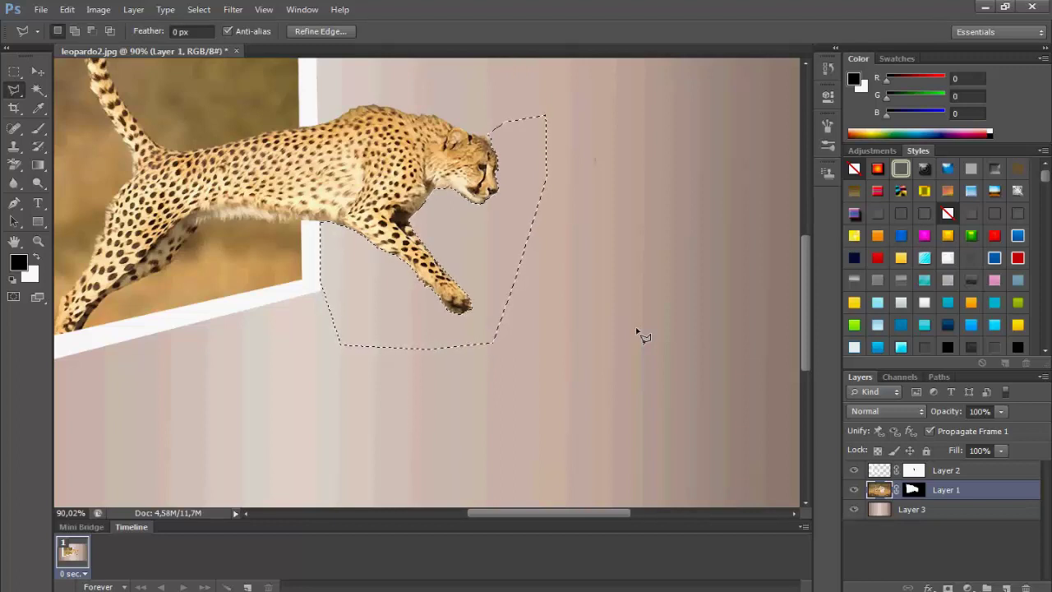
{"action": "key", "text": "ctrl+d"}
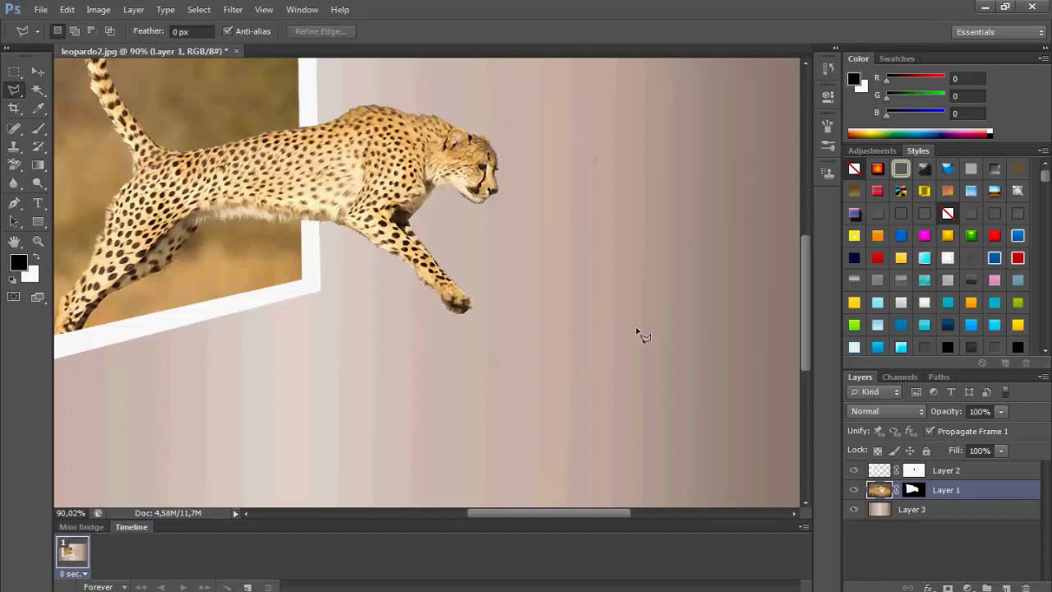
{"action": "scroll", "coordinate": [574, 217], "scroll_direction": "up", "scroll_amount": 1}
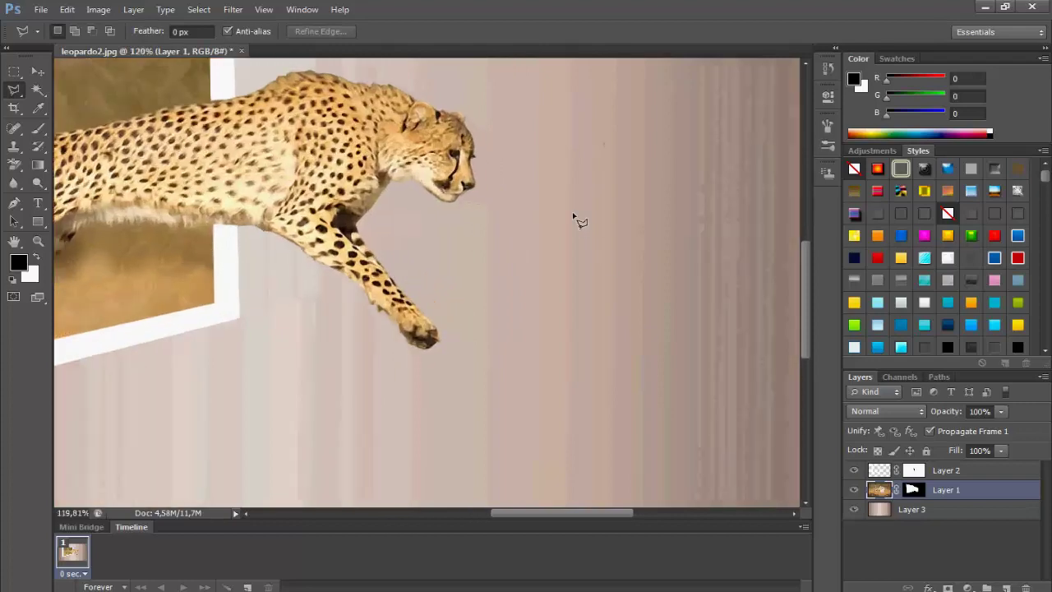
{"action": "scroll", "coordinate": [574, 218], "scroll_direction": "down", "scroll_amount": 2}
{"action": "scroll", "coordinate": [574, 218], "scroll_direction": "down", "scroll_amount": 2}
{"action": "scroll", "coordinate": [574, 217], "scroll_direction": "up", "scroll_amount": 1}
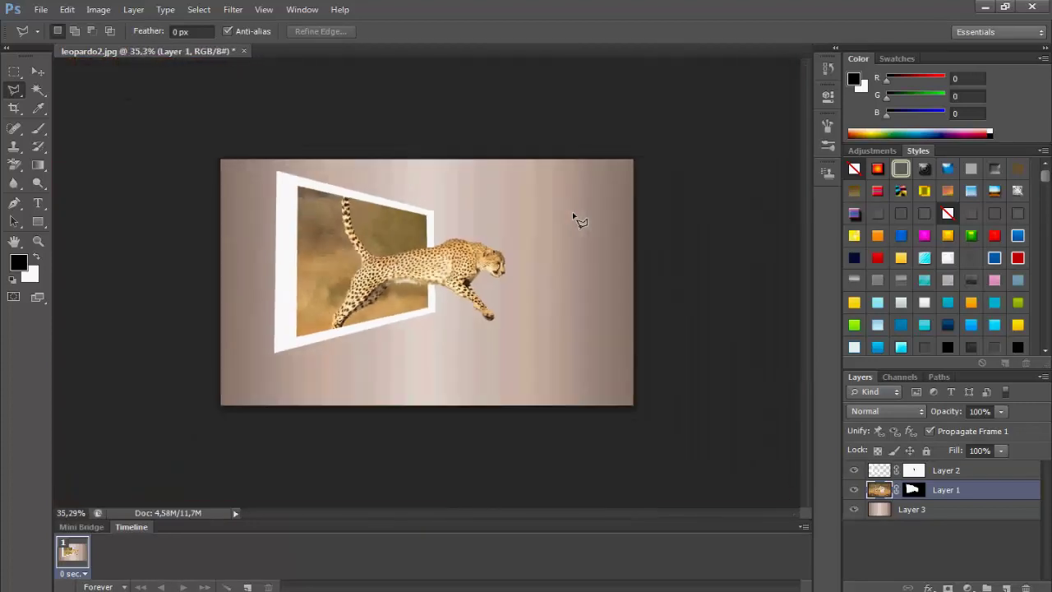
{"action": "scroll", "coordinate": [574, 218], "scroll_direction": "up", "scroll_amount": 2}
{"action": "scroll", "coordinate": [574, 218], "scroll_direction": "up", "scroll_amount": 1}
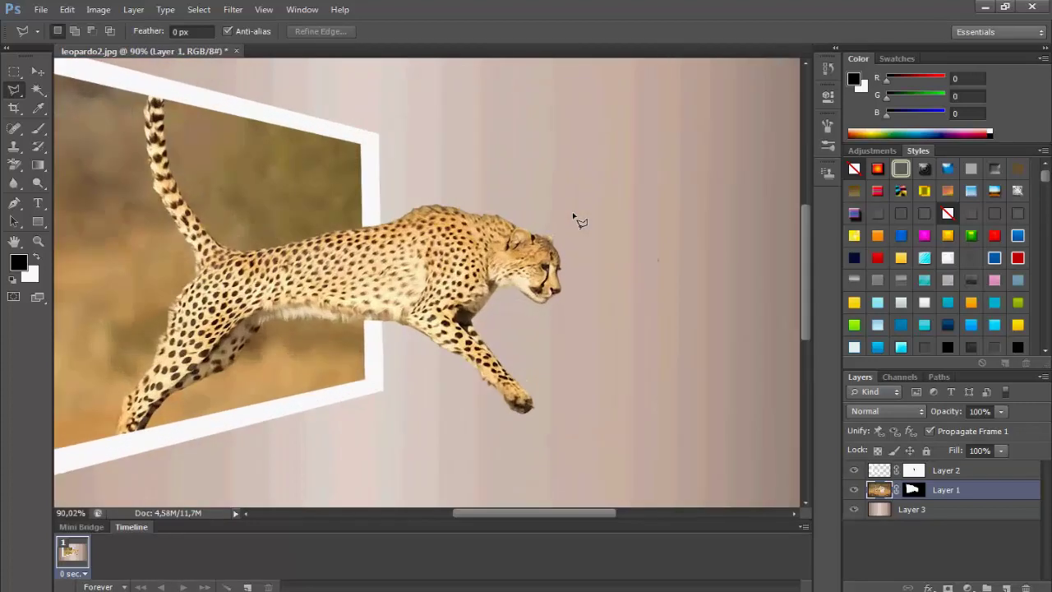
{"action": "scroll", "coordinate": [574, 218], "scroll_direction": "up", "scroll_amount": 1}
{"action": "scroll", "coordinate": [575, 218], "scroll_direction": "up", "scroll_amount": 1}
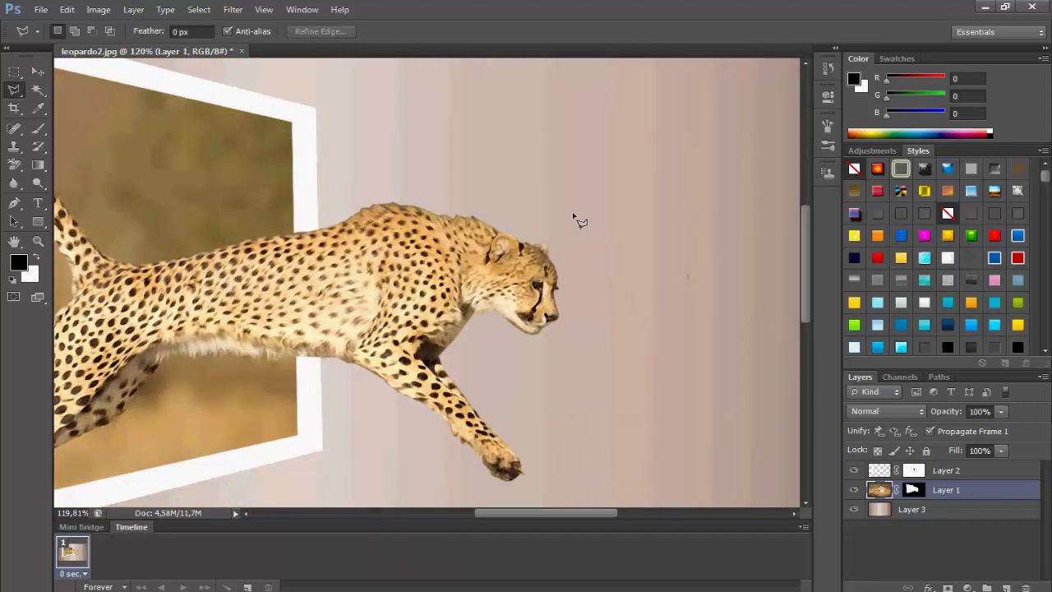
{"action": "scroll", "coordinate": [574, 218], "scroll_direction": "down", "scroll_amount": 2}
{"action": "scroll", "coordinate": [574, 218], "scroll_direction": "down", "scroll_amount": 1}
{"action": "scroll", "coordinate": [574, 218], "scroll_direction": "down", "scroll_amount": 1}
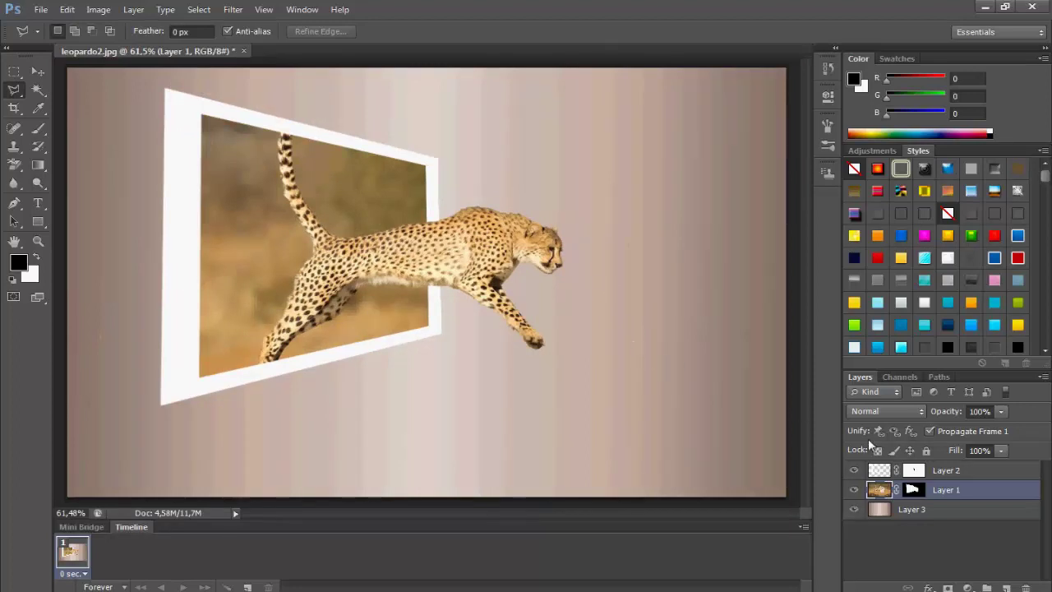
Add a Drop Shadow layer style to Layer 2, the white frame, lowering its opacity
{"action": "left_click", "coordinate": [893, 471]}
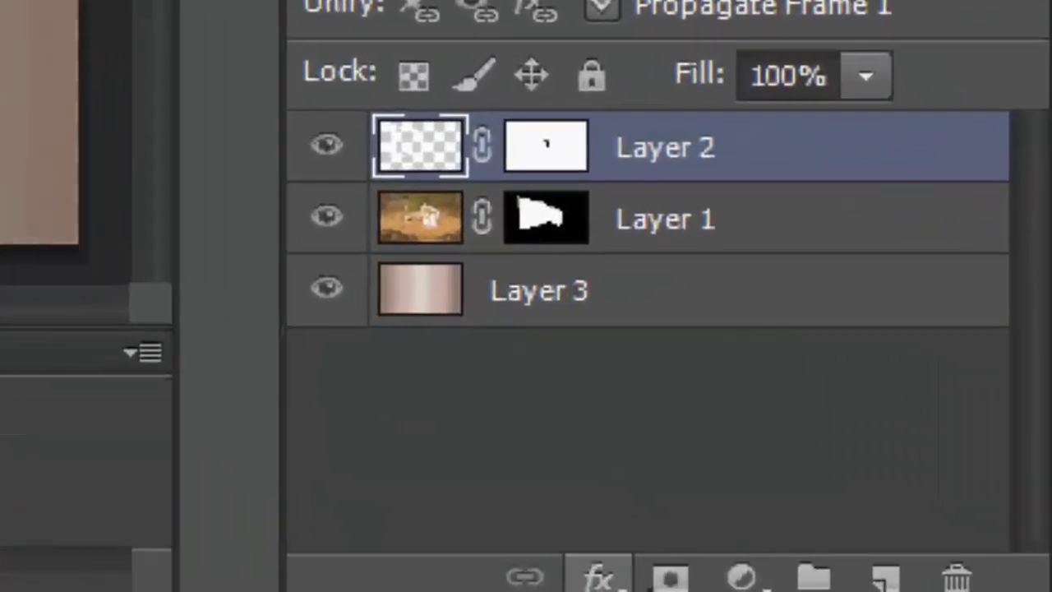
{"action": "left_click", "coordinate": [599, 575]}
{"action": "left_click", "coordinate": [606, 562]}
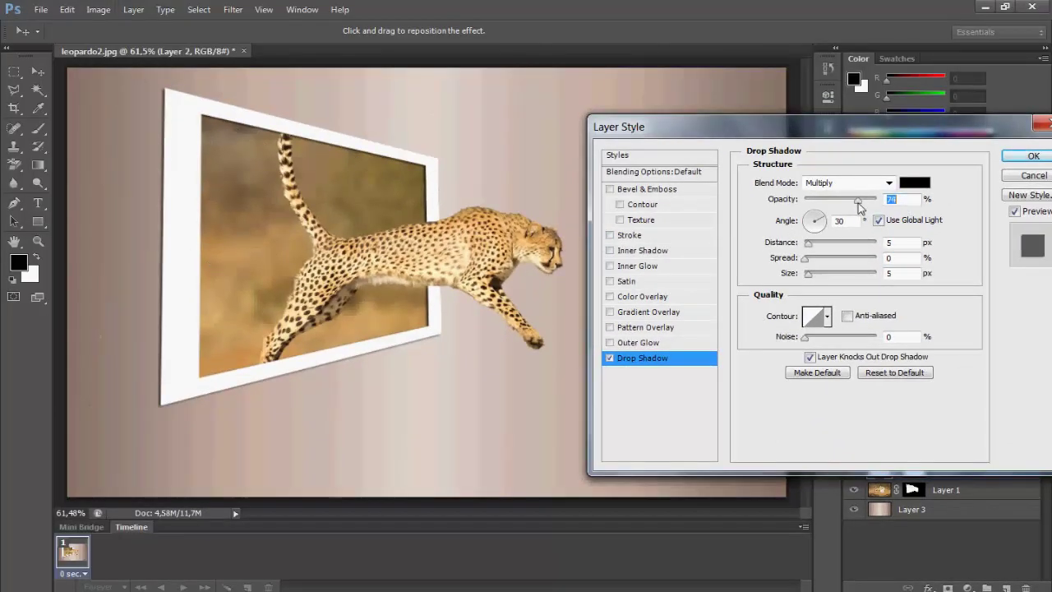
{"action": "left_click_drag", "start_coordinate": [857, 201], "coordinate": [803, 223]}
{"action": "left_click", "coordinate": [805, 228]}
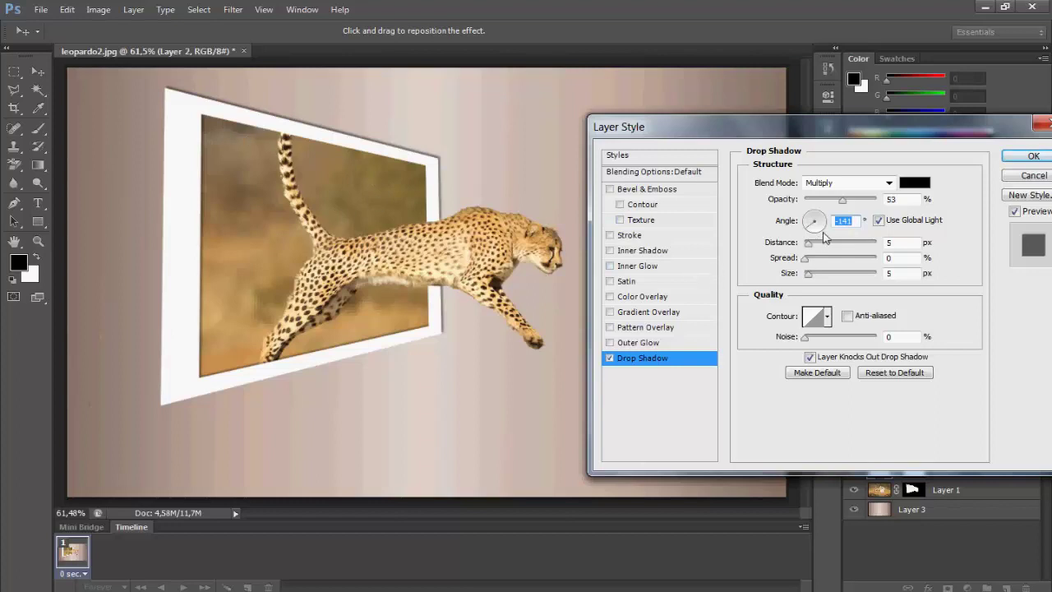
Enter a 190° shadow angle, 9 px distance and 7 px size
{"action": "type", "text": "14"}
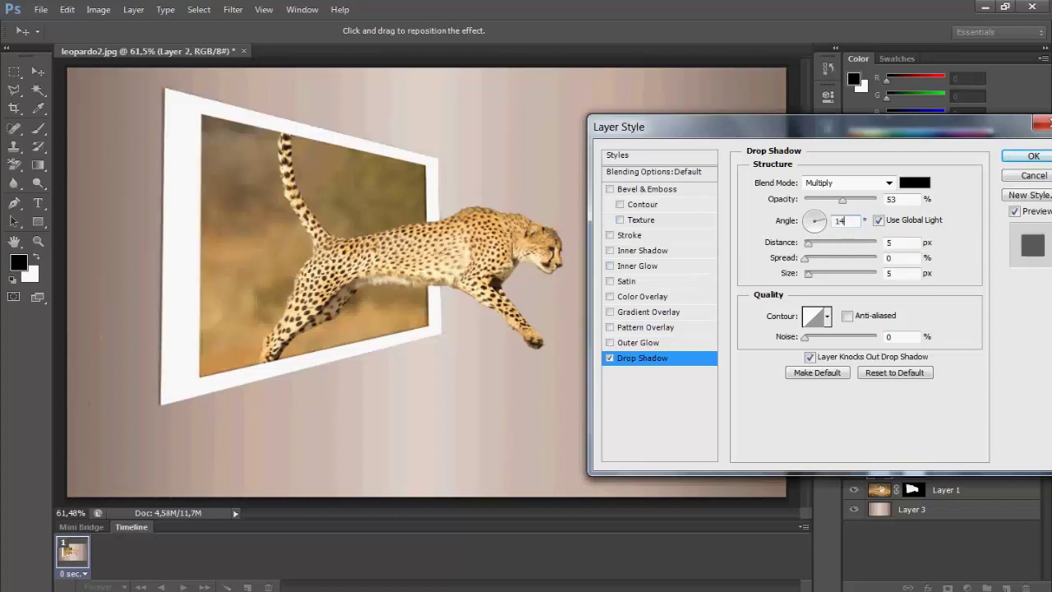
{"action": "type", "text": "0"}
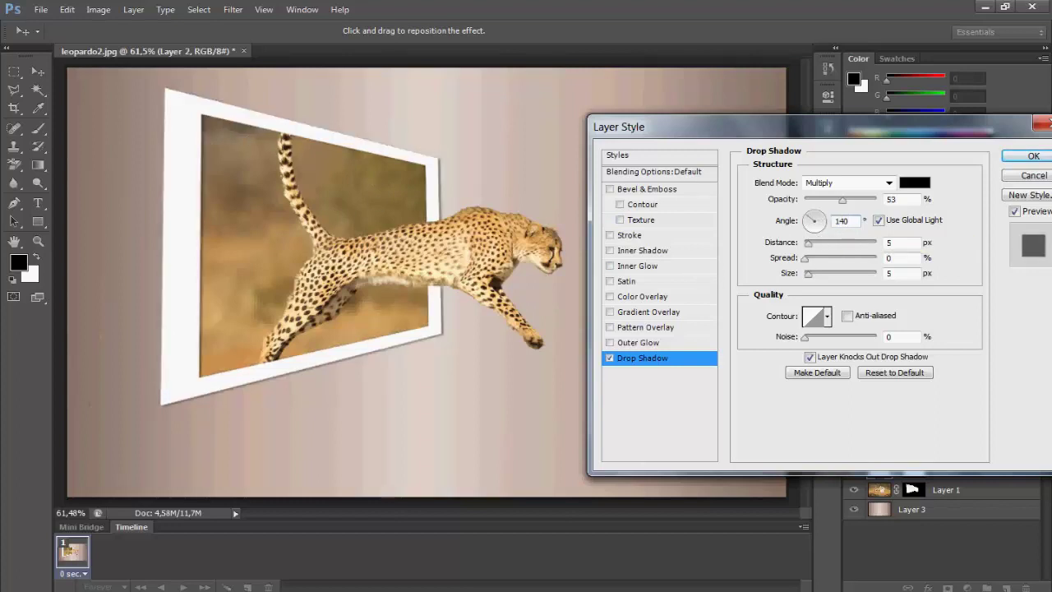
{"action": "key", "text": "BackSpace"}
{"action": "key", "text": "BackSpace"}
{"action": "key", "text": "BackSpace"}
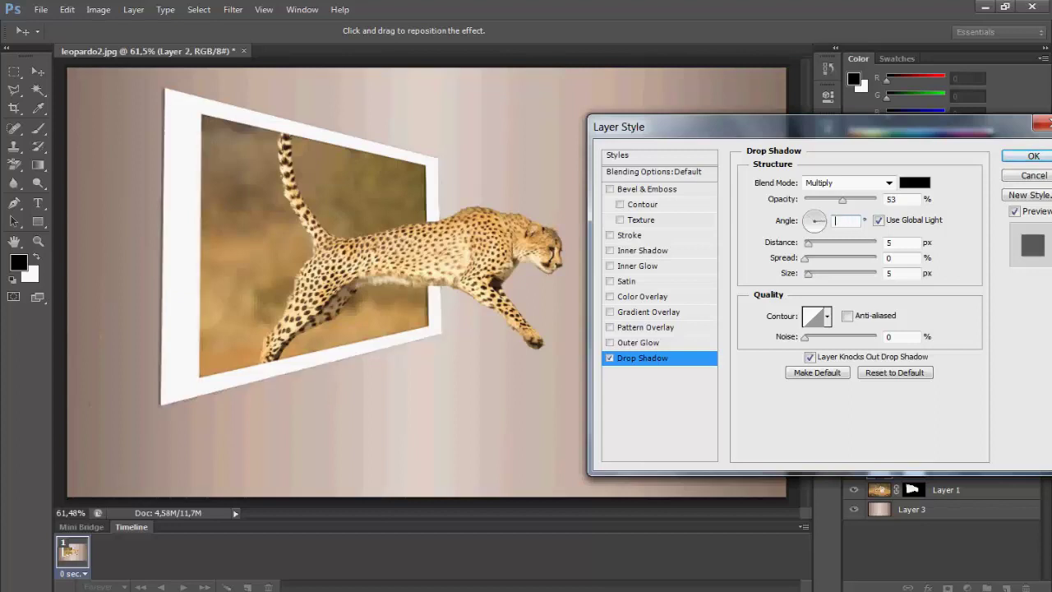
{"action": "type", "text": "190"}
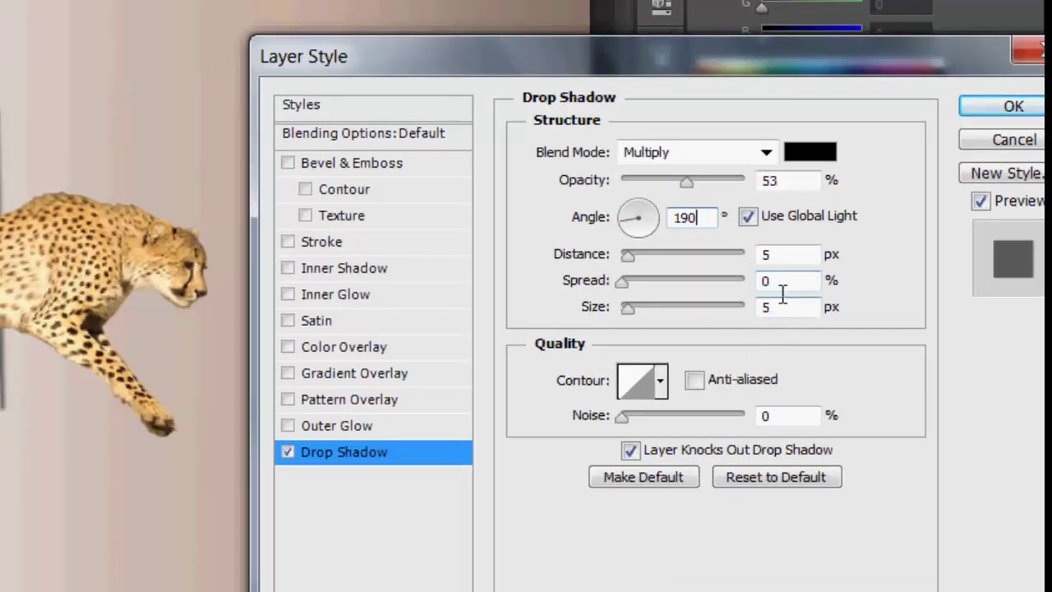
{"action": "key", "text": "Tab"}
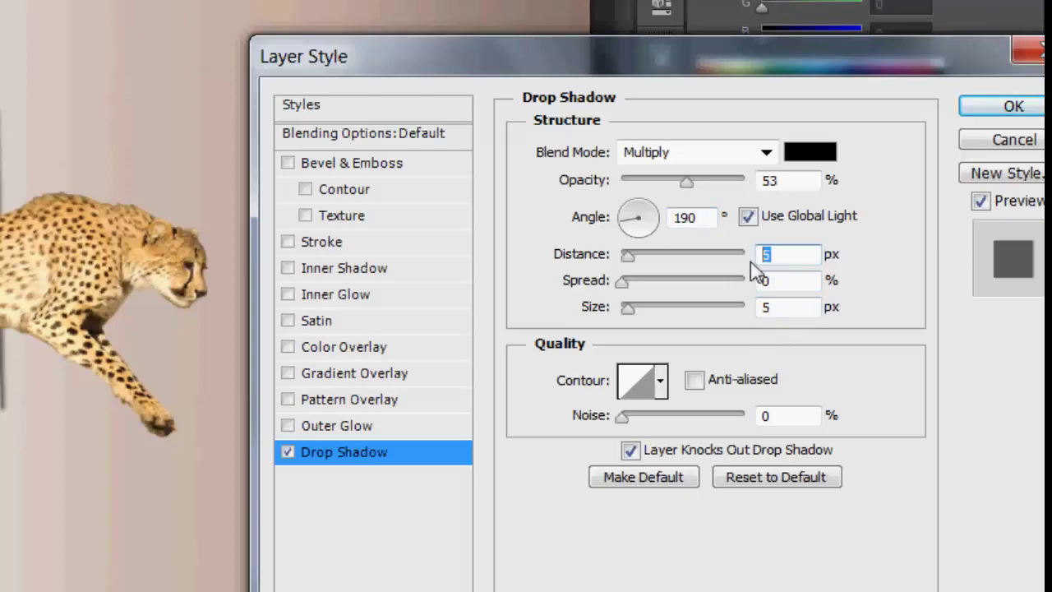
{"action": "type", "text": "9"}
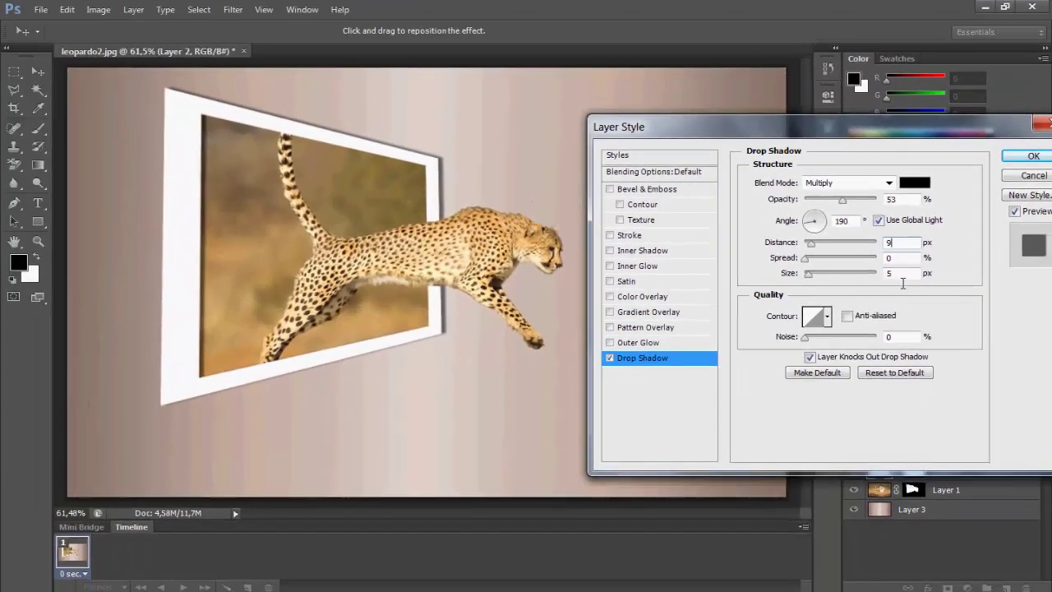
{"action": "left_click", "coordinate": [903, 279]}
{"action": "key", "text": "BackSpace"}
{"action": "type", "text": "7"}
Apply the frame's drop shadow, zoom back in on the canvas, and select Layer 1
{"action": "left_click", "coordinate": [1018, 156]}
{"action": "scroll", "coordinate": [599, 328], "scroll_direction": "down", "scroll_amount": 2}
{"action": "scroll", "coordinate": [599, 328], "scroll_direction": "down", "scroll_amount": 2}
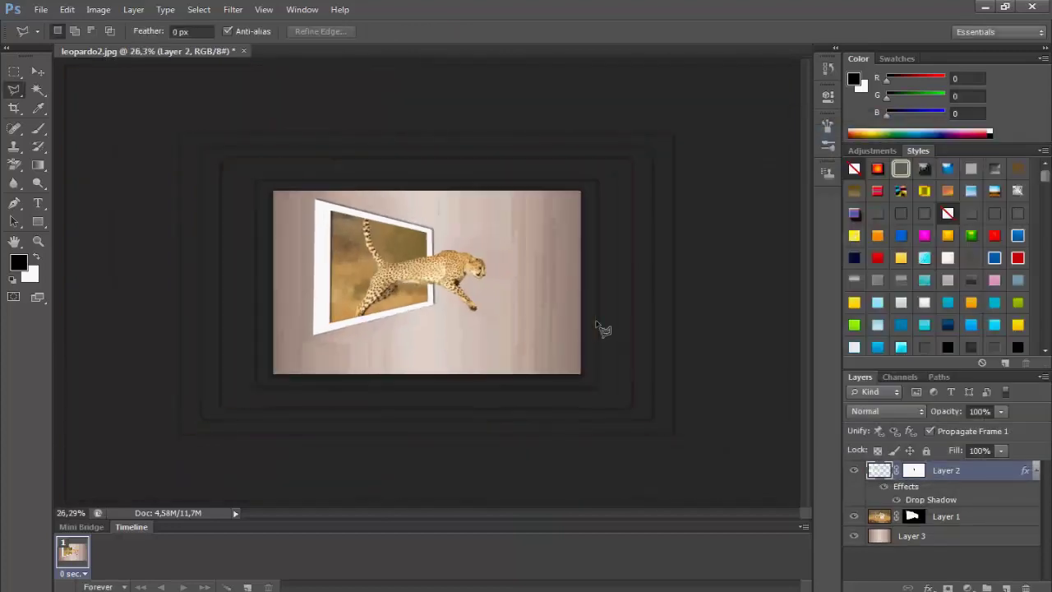
{"action": "scroll", "coordinate": [599, 329], "scroll_direction": "up", "scroll_amount": 1}
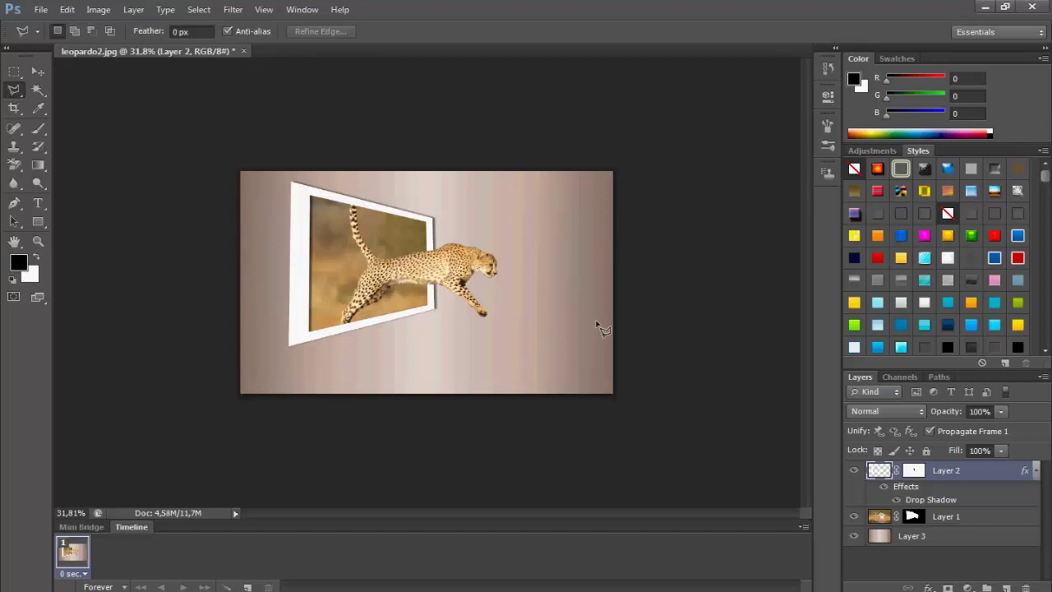
{"action": "scroll", "coordinate": [364, 235], "scroll_direction": "up", "scroll_amount": 2}
{"action": "scroll", "coordinate": [370, 194], "scroll_direction": "up", "scroll_amount": 3}
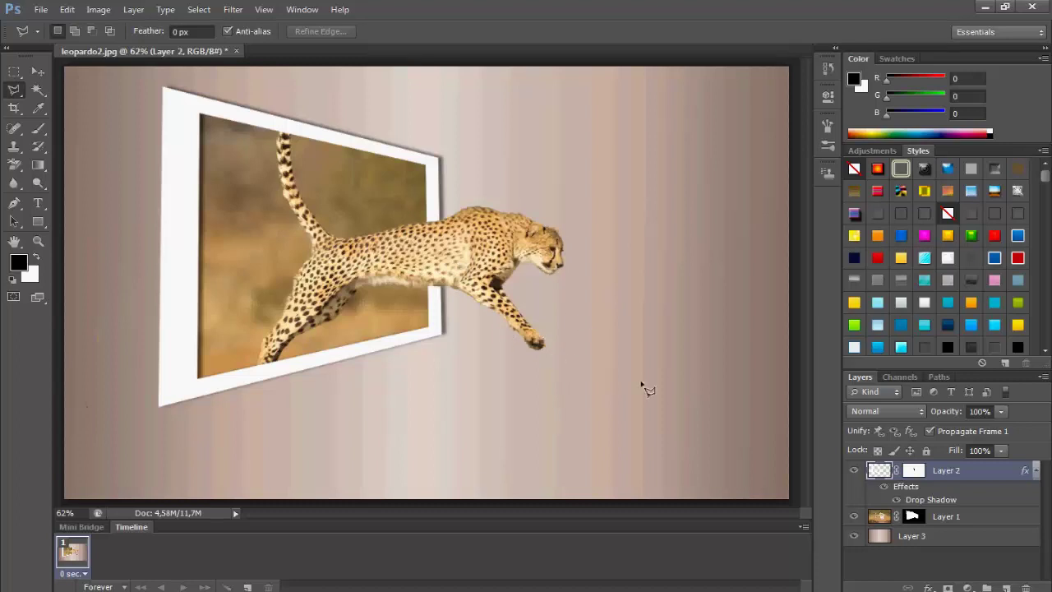
{"action": "left_click", "coordinate": [880, 517]}
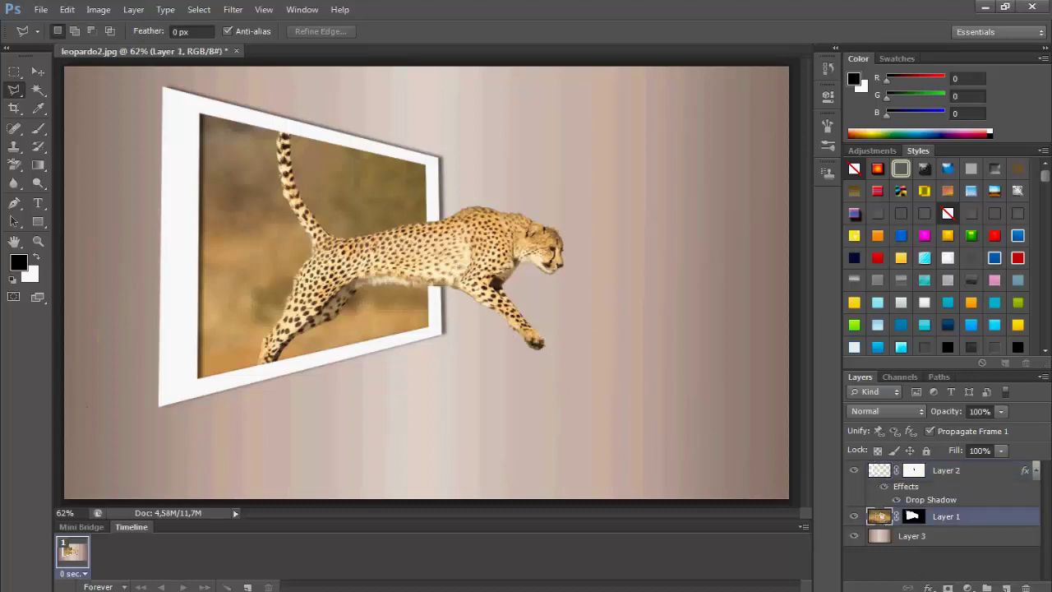
Add a Drop Shadow to Layer 1 at 75% opacity, -170° angle, 5 px distance and size
{"action": "left_click", "coordinate": [928, 589]}
{"action": "left_click", "coordinate": [929, 573]}
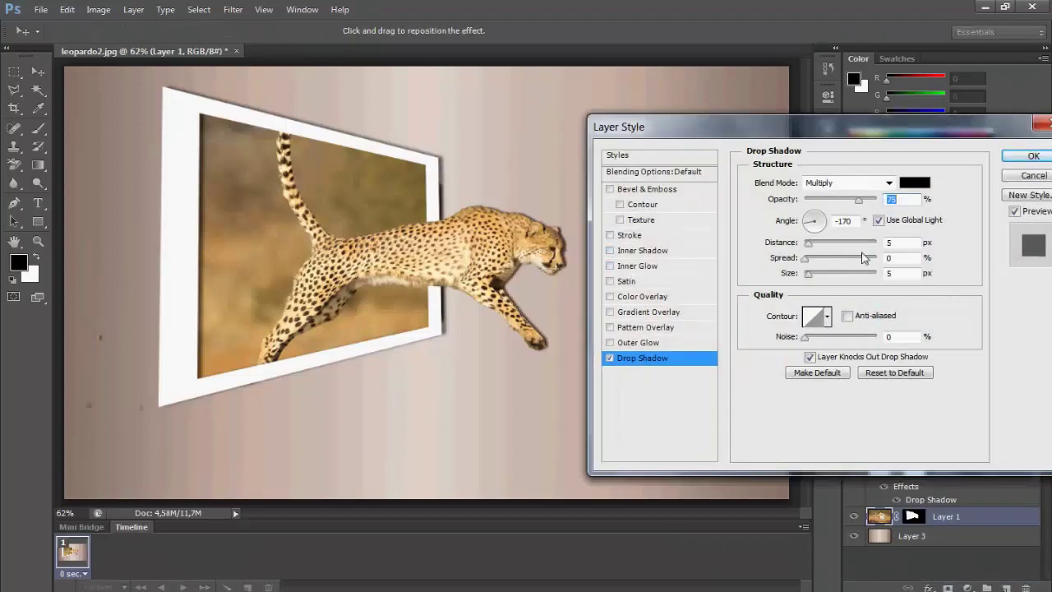
{"action": "double_click", "coordinate": [904, 244]}
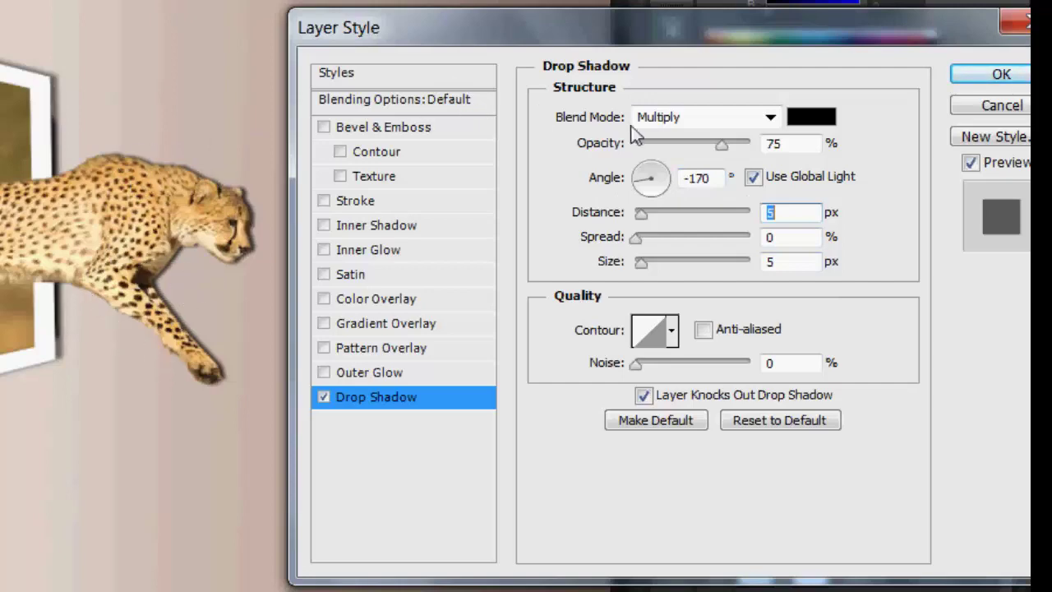
{"action": "left_click", "coordinate": [977, 74]}
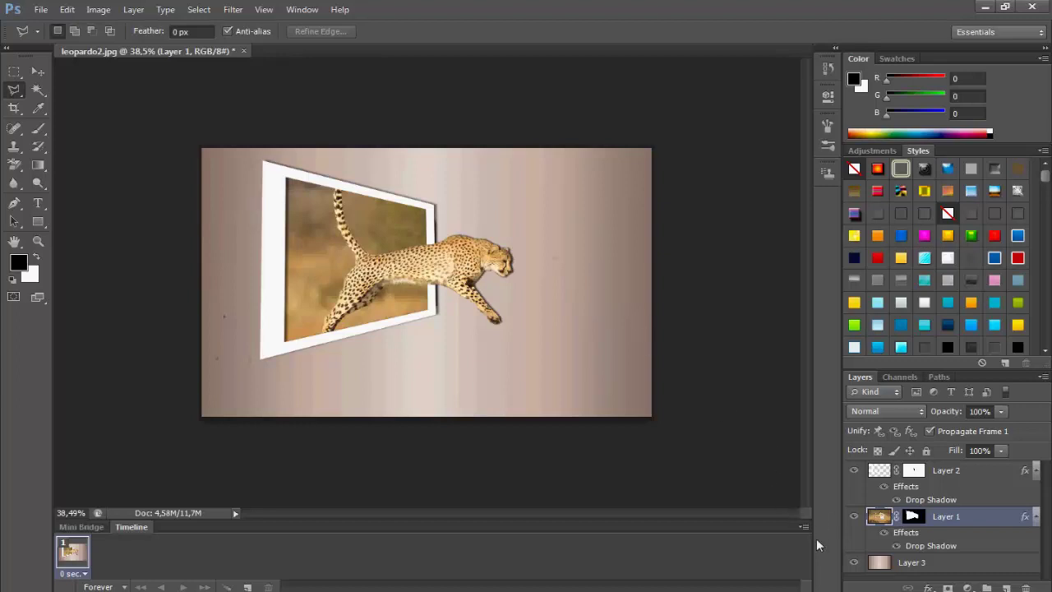
Hide gradient Layer 3 and save the image as the transparent PNG leopardo2.png
{"action": "left_click", "coordinate": [854, 563]}
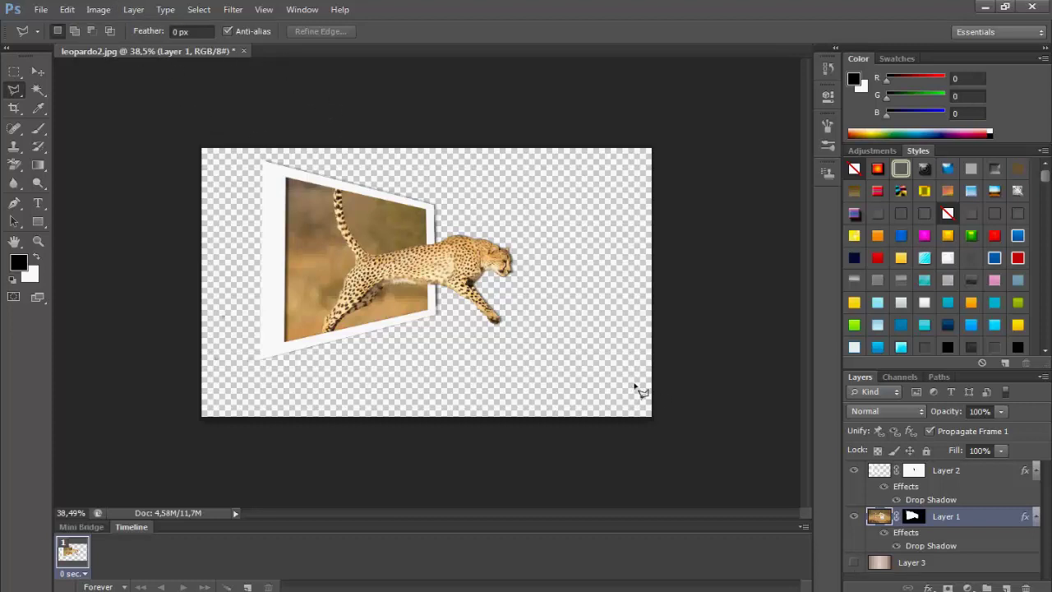
{"action": "left_click", "coordinate": [38, 9]}
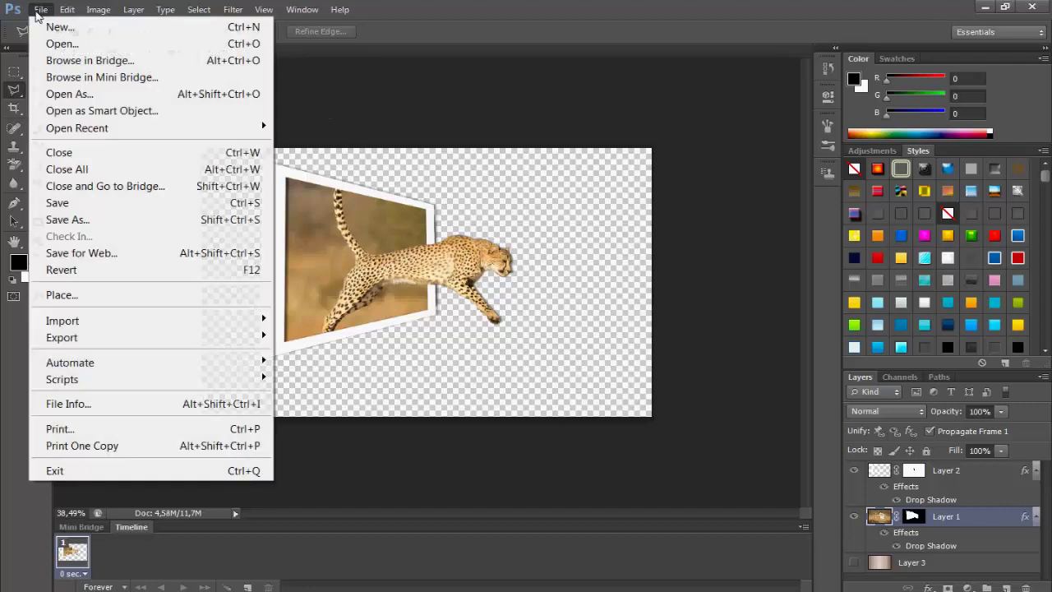
{"action": "left_click", "coordinate": [55, 218]}
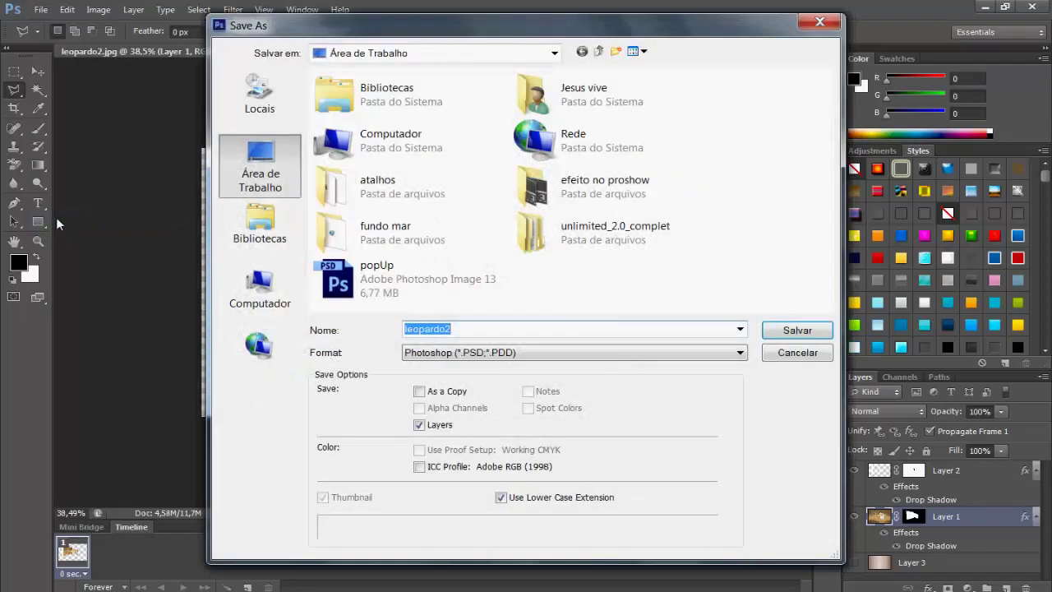
{"action": "left_click", "coordinate": [738, 354]}
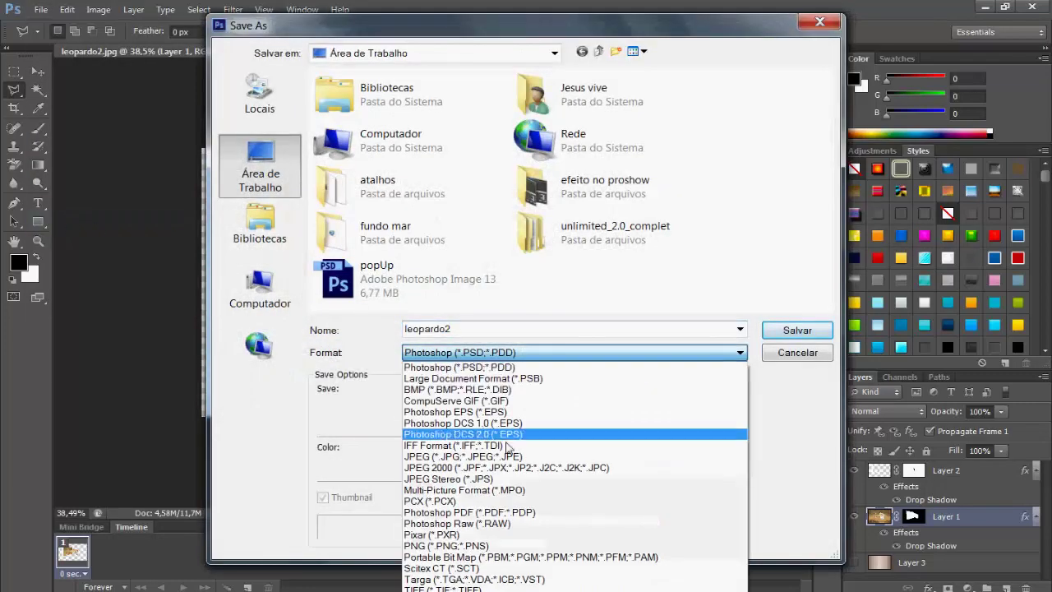
{"action": "left_click", "coordinate": [464, 546]}
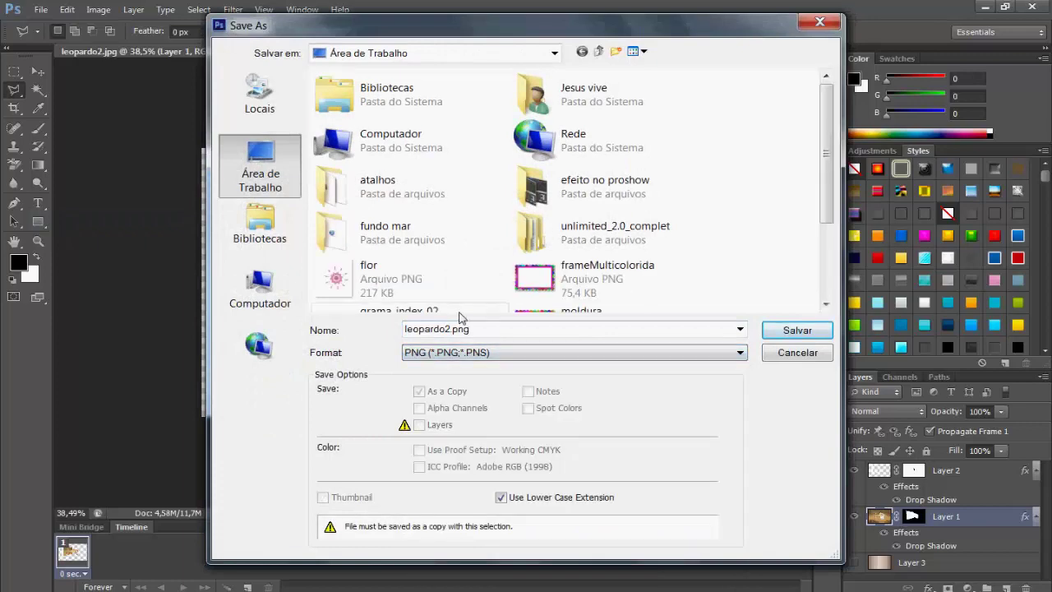
{"action": "left_click", "coordinate": [778, 337]}
{"action": "left_click", "coordinate": [597, 194]}
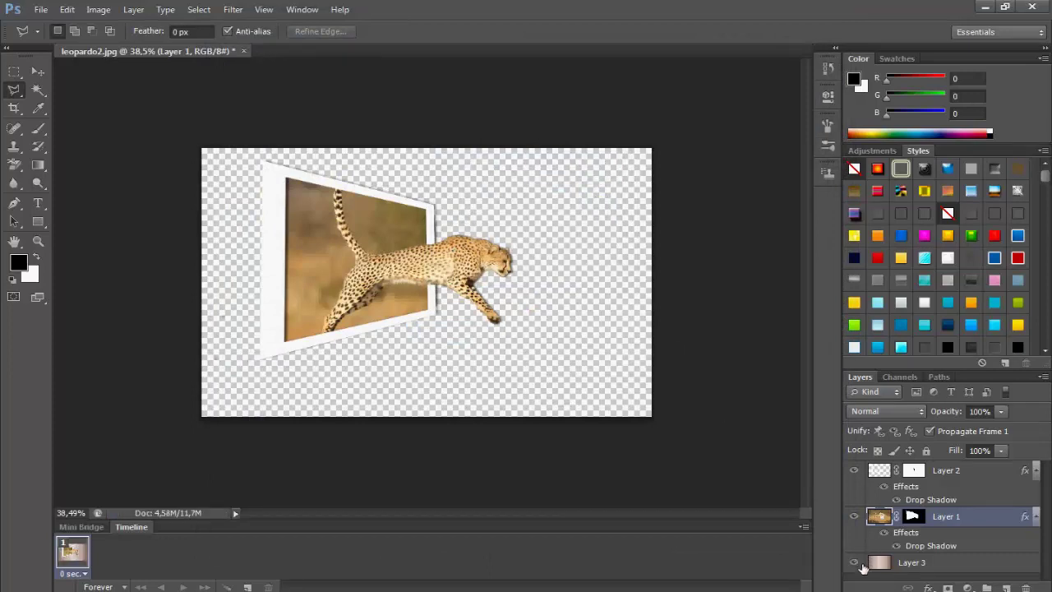
Show gradient Layer 3 again and save the document as leopardo2 in Photoshop PSD format
{"action": "left_click", "coordinate": [856, 563]}
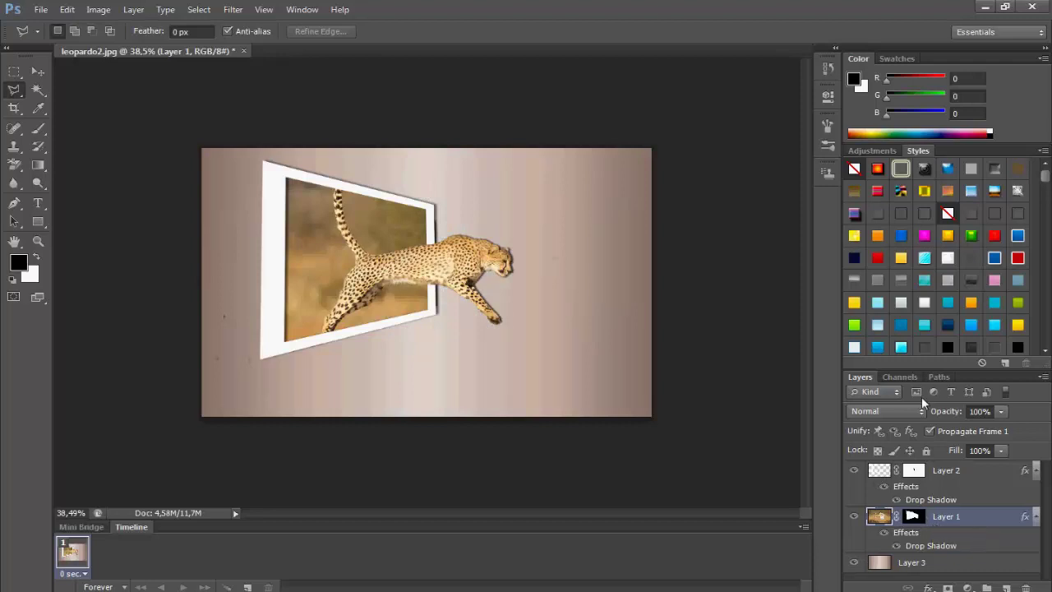
{"action": "left_click", "coordinate": [40, 9]}
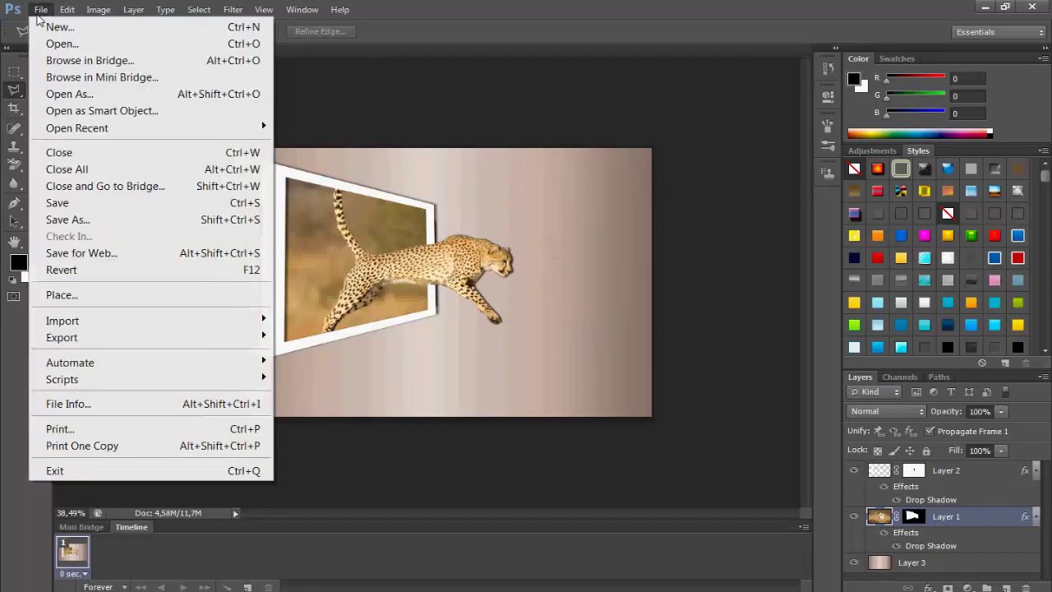
{"action": "left_click", "coordinate": [114, 222]}
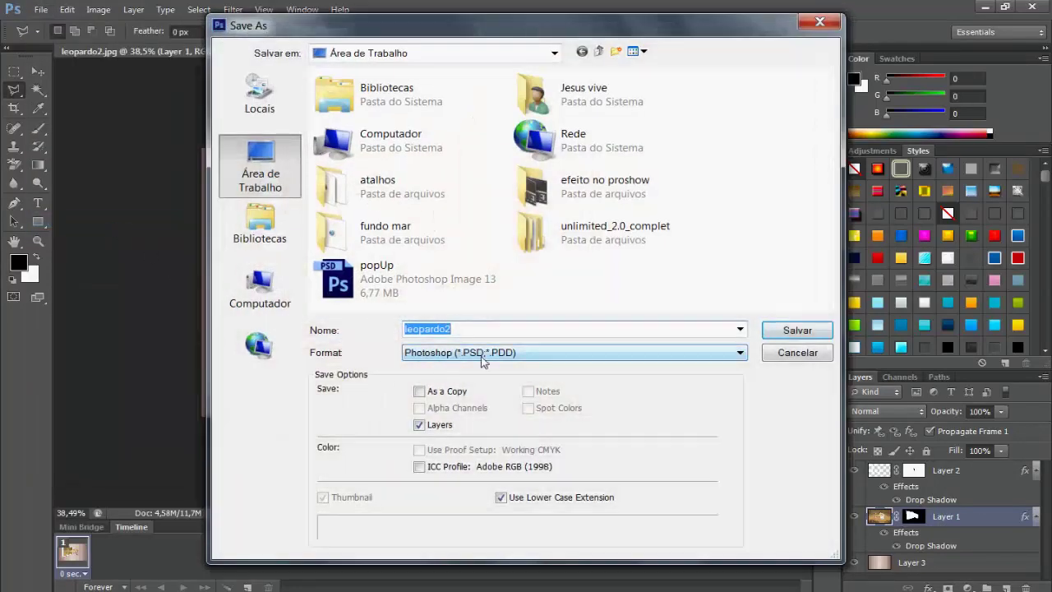
{"action": "left_click", "coordinate": [797, 330]}
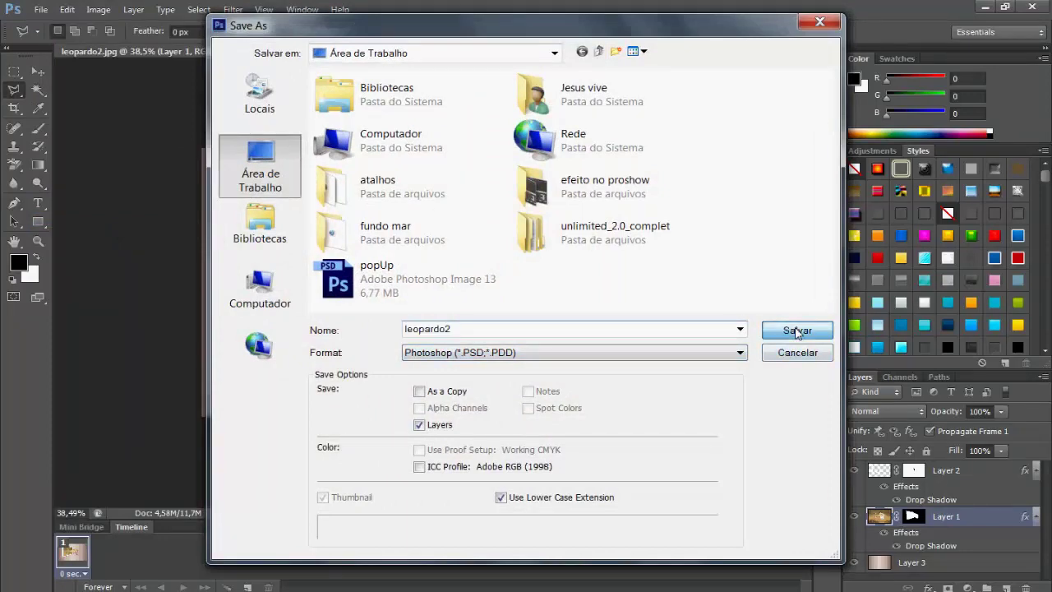
{"action": "left_click", "coordinate": [722, 187]}
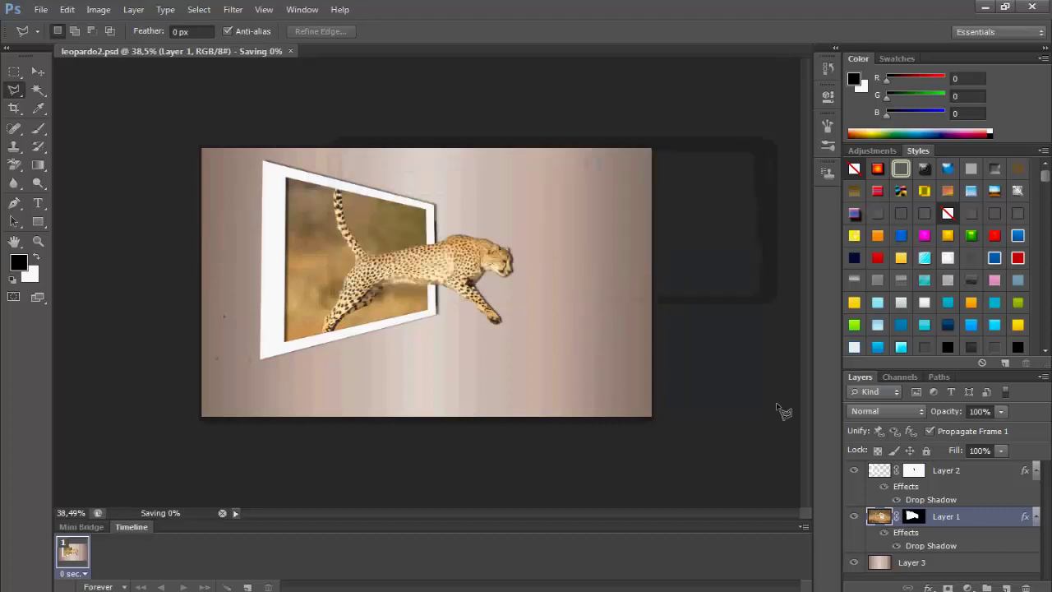